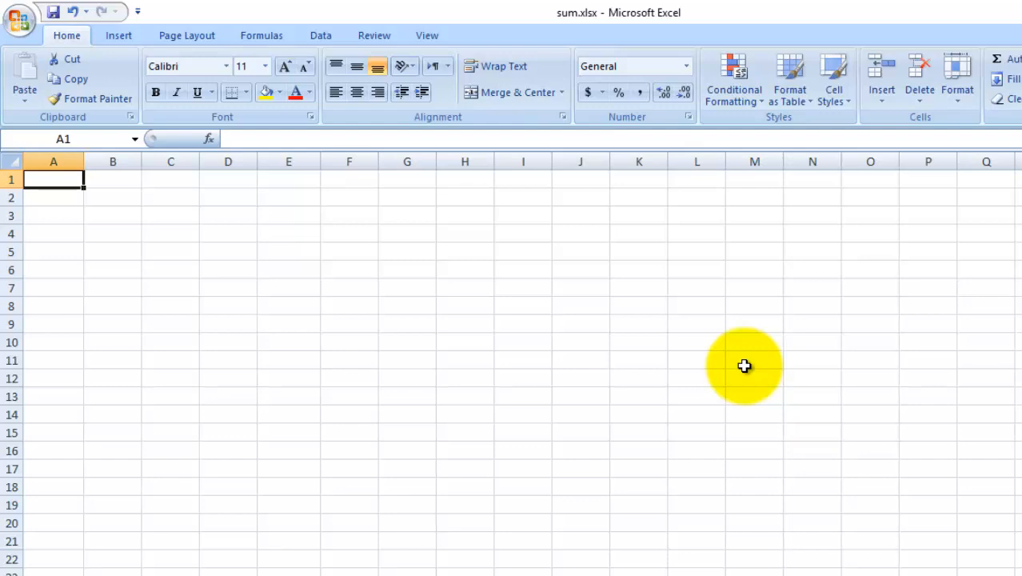
# Enter the headers NAME, WORD, EXCEL, ACCESS and PPOINT in cells A1 to E1
pyautogui.press('F2')
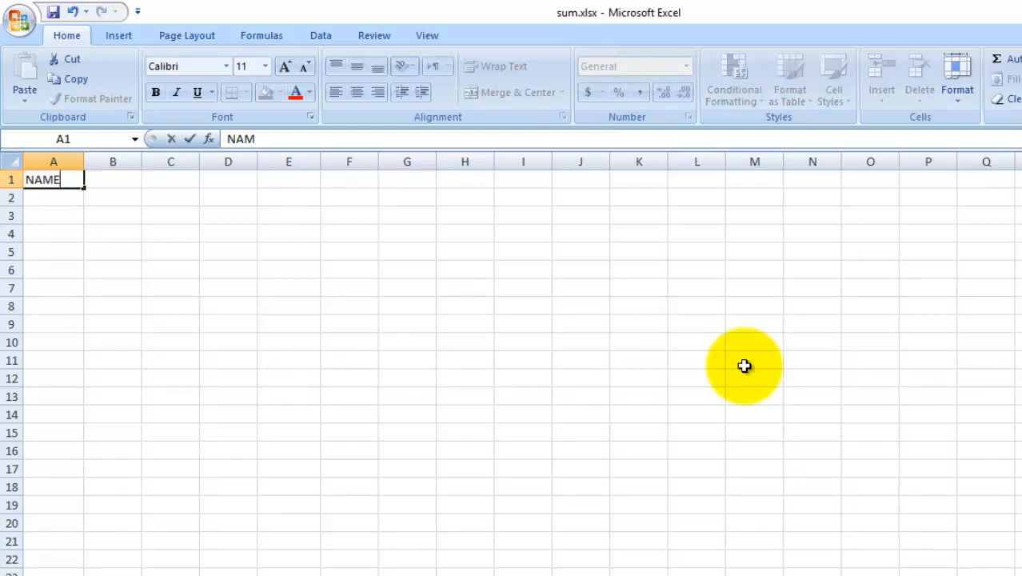
pyautogui.press('Tab')
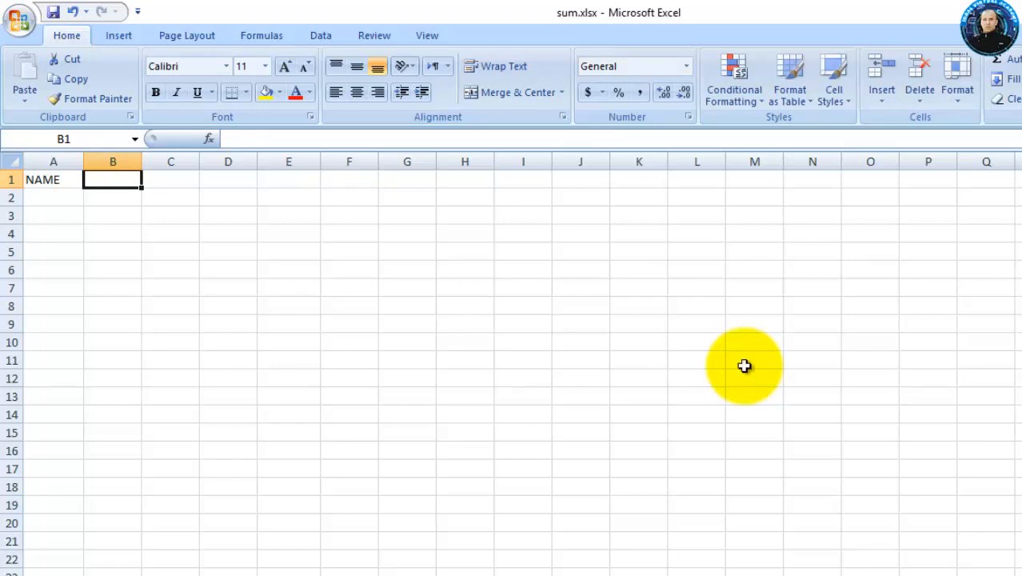
pyautogui.write('WORD')
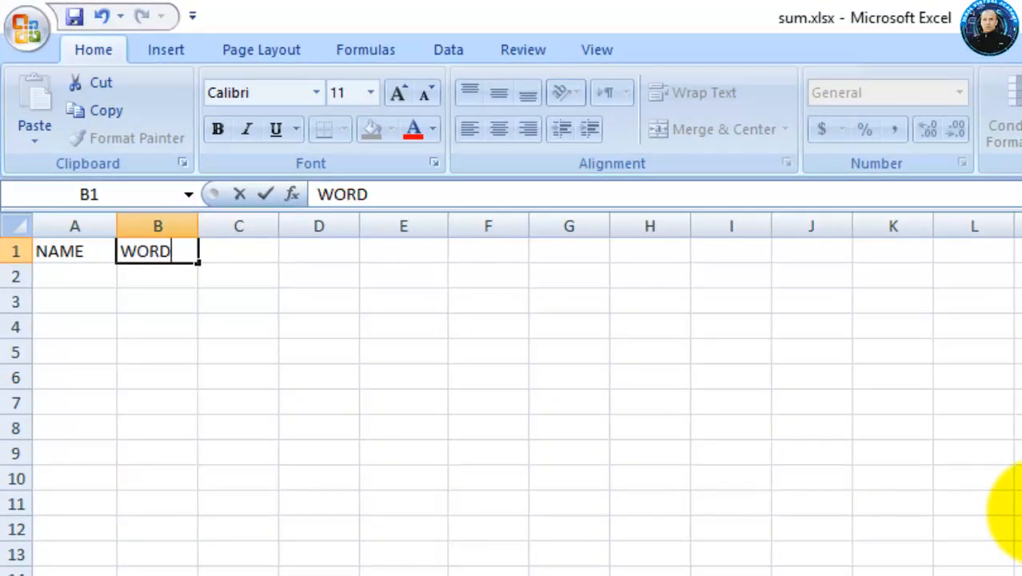
pyautogui.press('Tab')
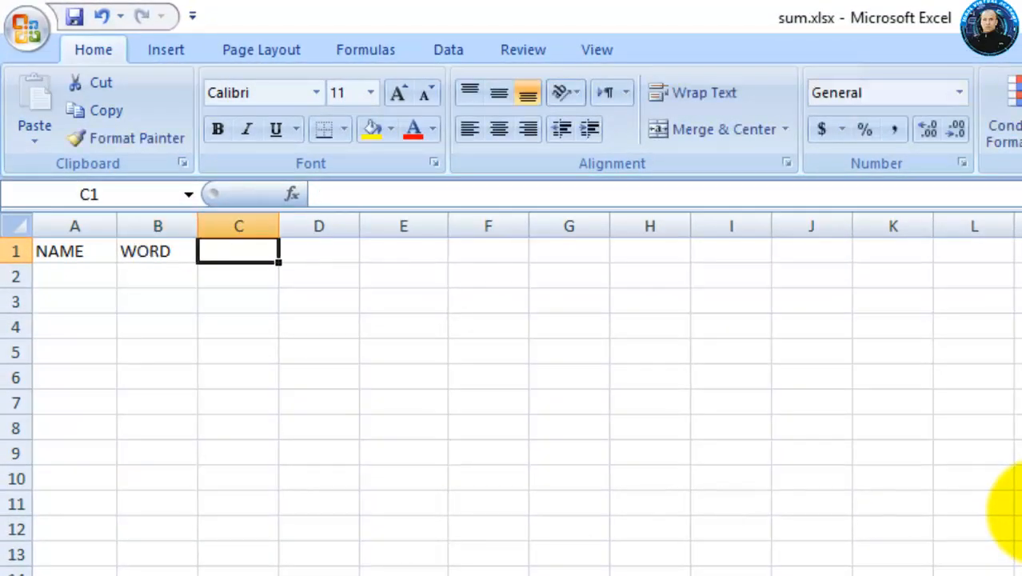
pyautogui.write('EXCEL')
pyautogui.press('Tab')
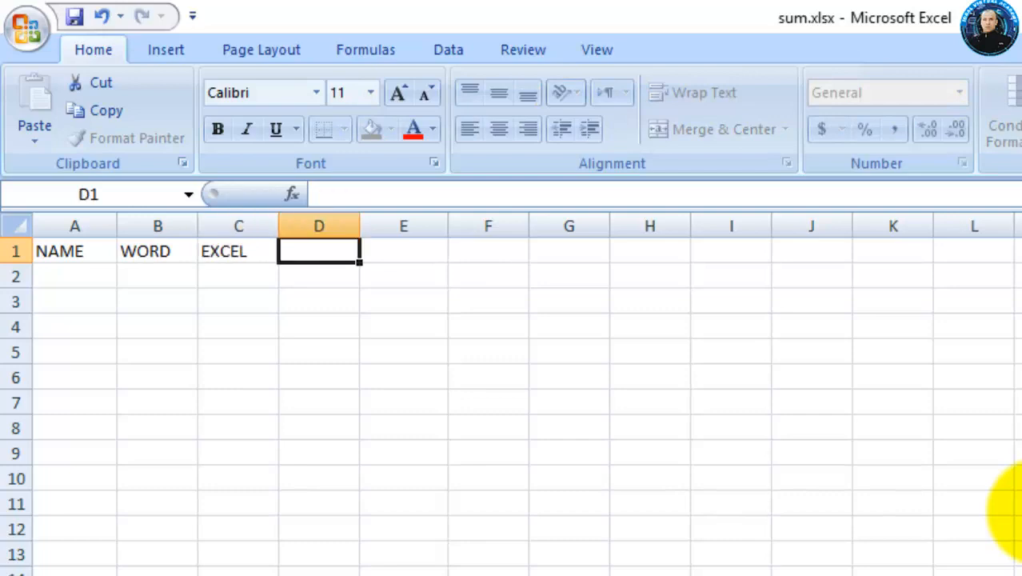
pyautogui.write('ACCESS')
pyautogui.press('Tab')
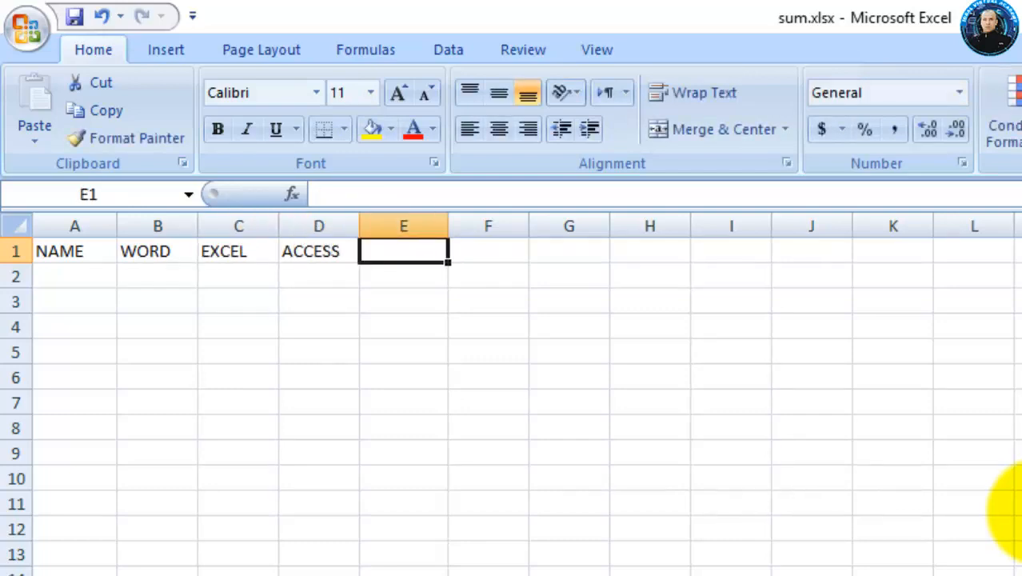
pyautogui.write('PPOINT')
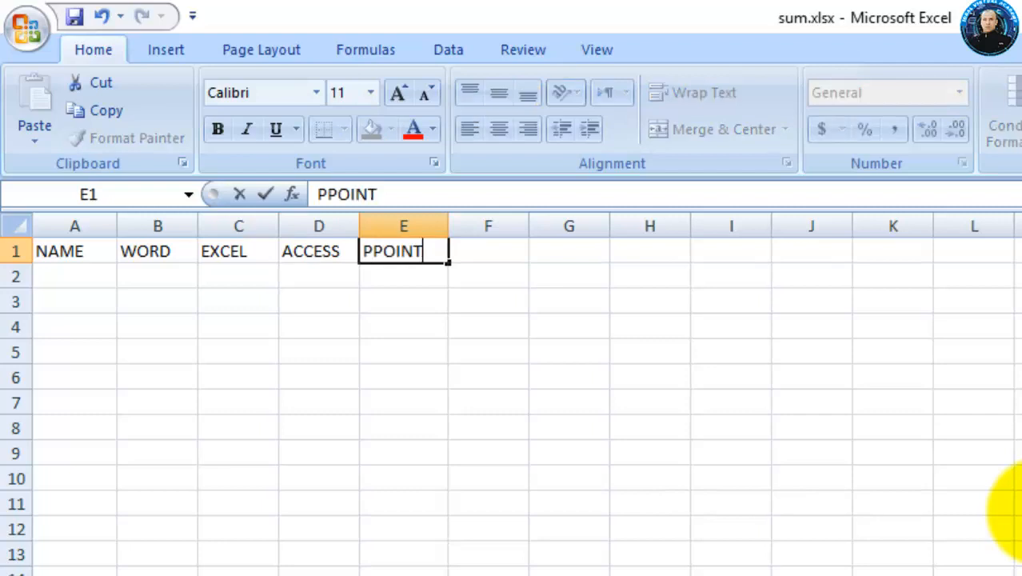
pyautogui.press('Tab')
# Continue the header row with ADOBE, INPAGE, C-DRAW and TOTAL in cells F1 to I1
pyautogui.write('AD')
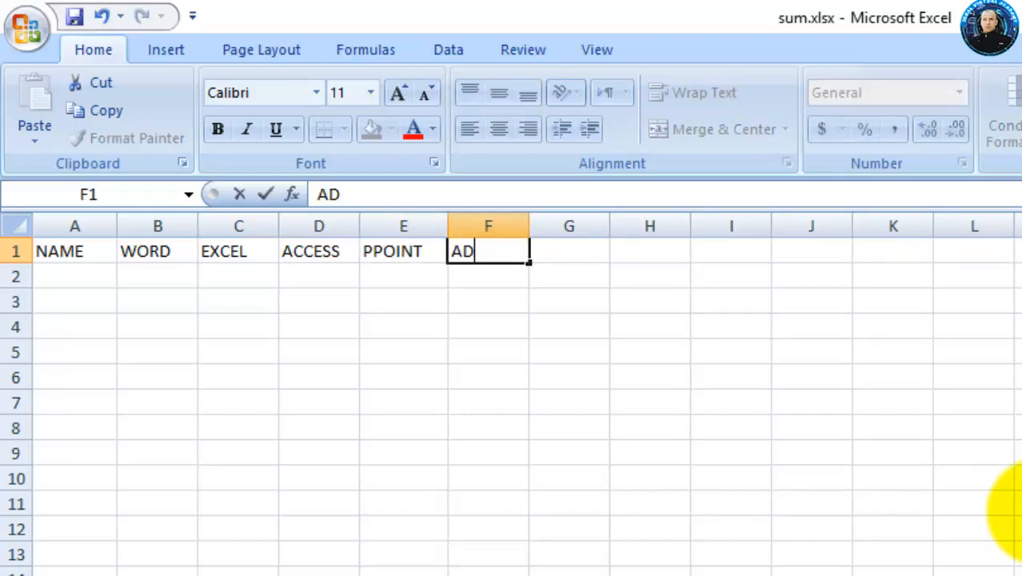
pyautogui.write('OBE')
pyautogui.press('Tab')
pyautogui.write('INPA')
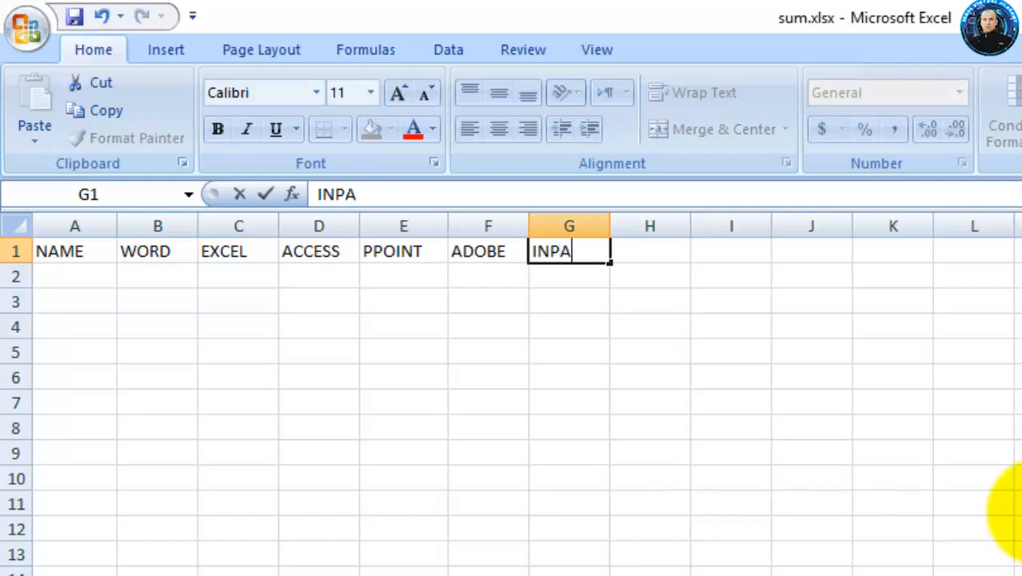
pyautogui.press('Tab')
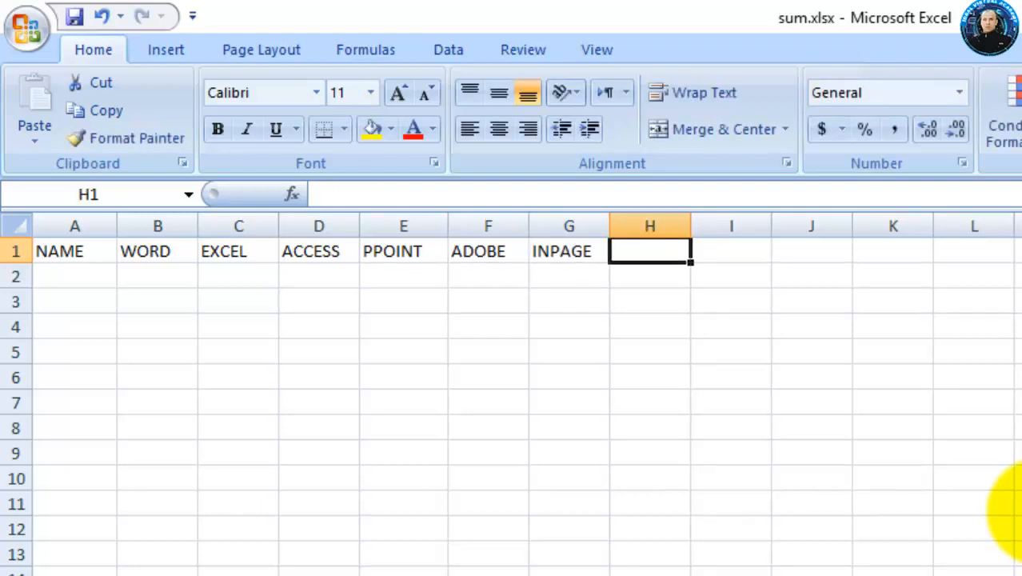
pyautogui.write('C-DRAW')
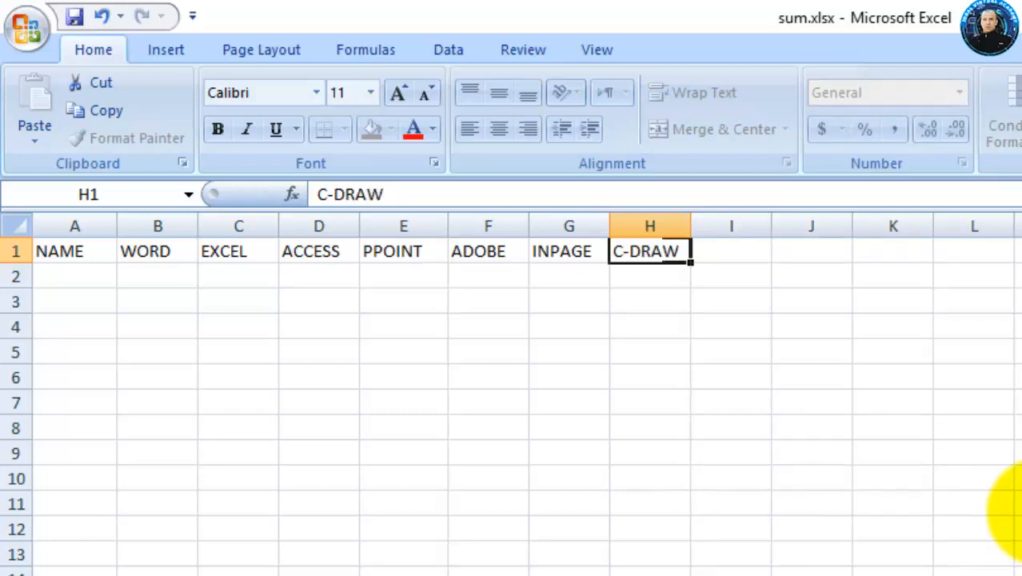
pyautogui.press('Tab')
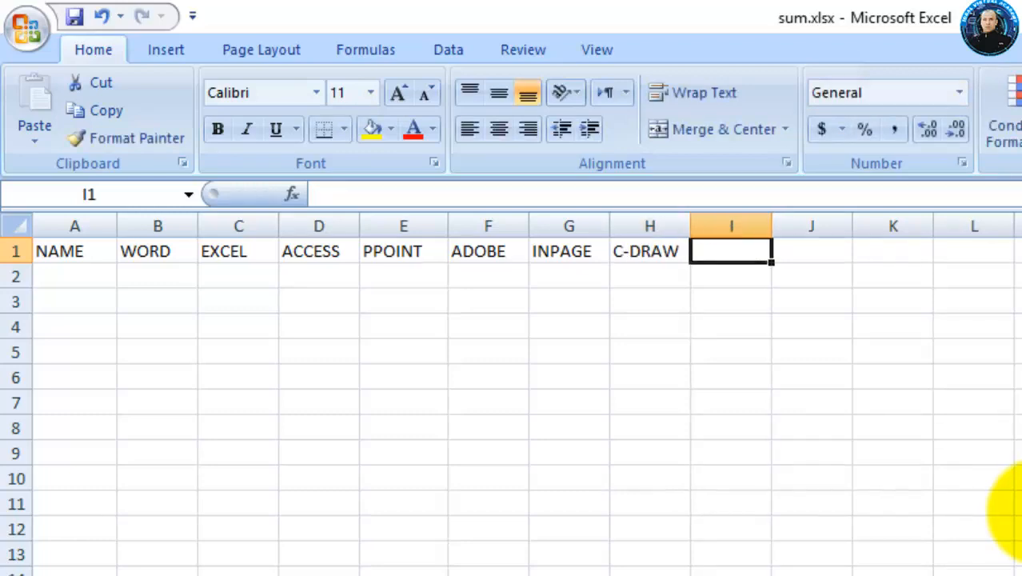
pyautogui.write('TOTAL')
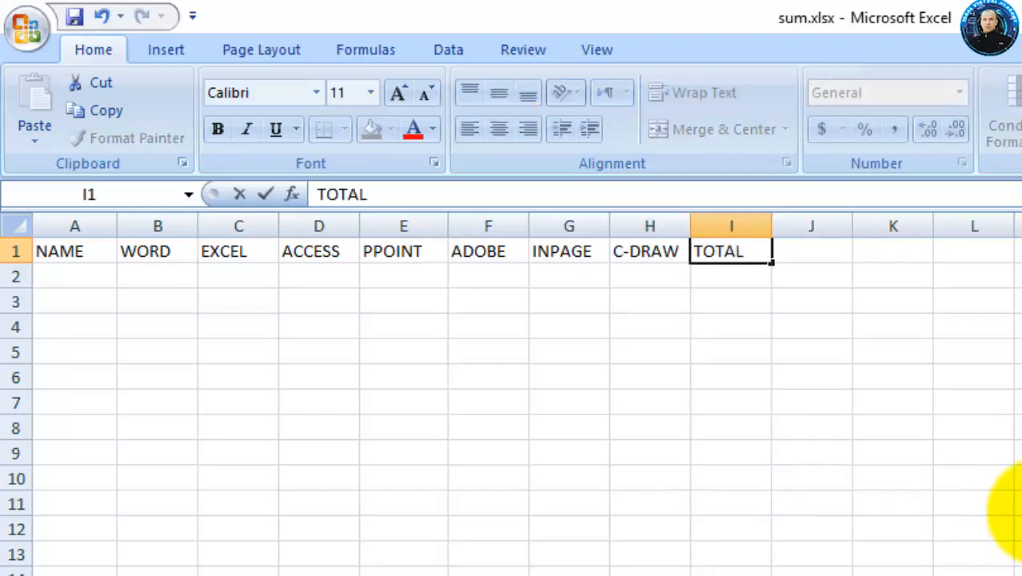
pyautogui.press('Tab')
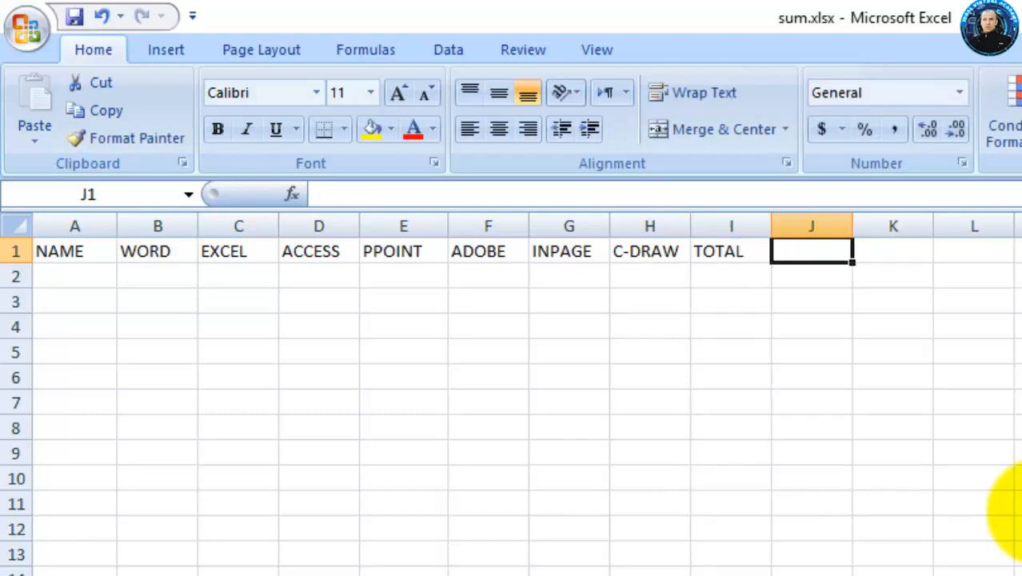
pyautogui.press('Tab')
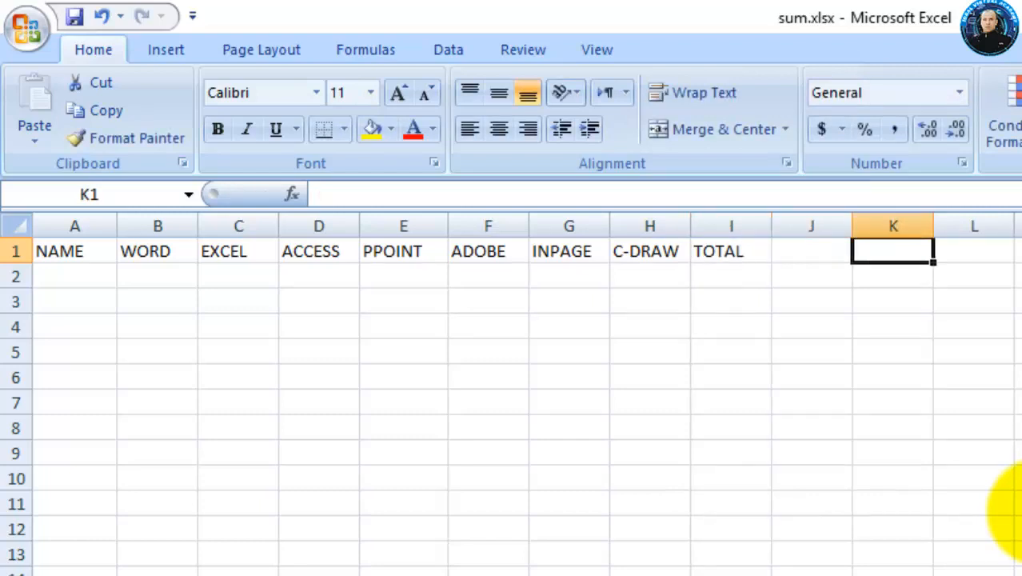
pyautogui.press('Left')
pyautogui.press('Left')
pyautogui.press('Left')
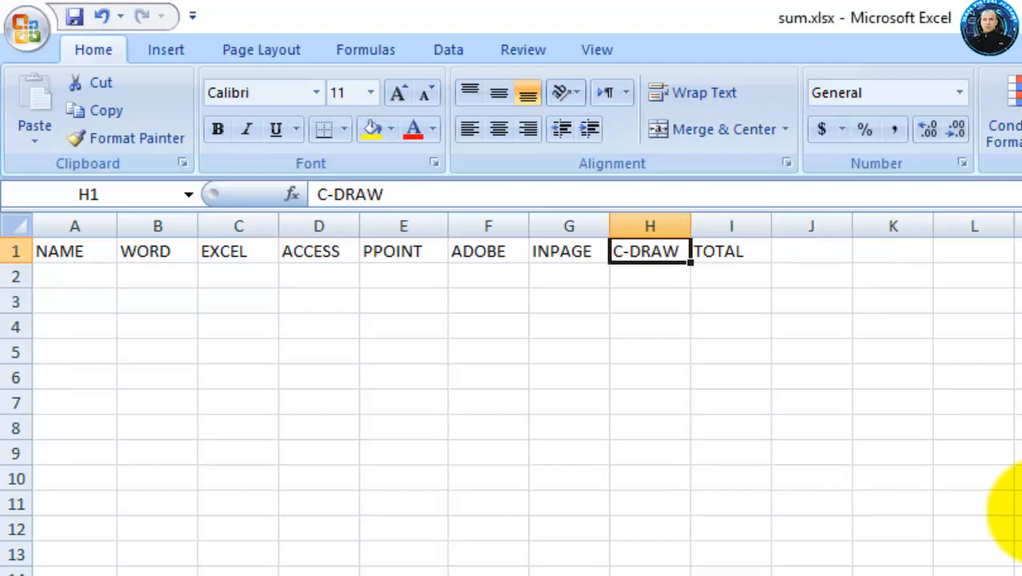
pyautogui.click(524, 412)
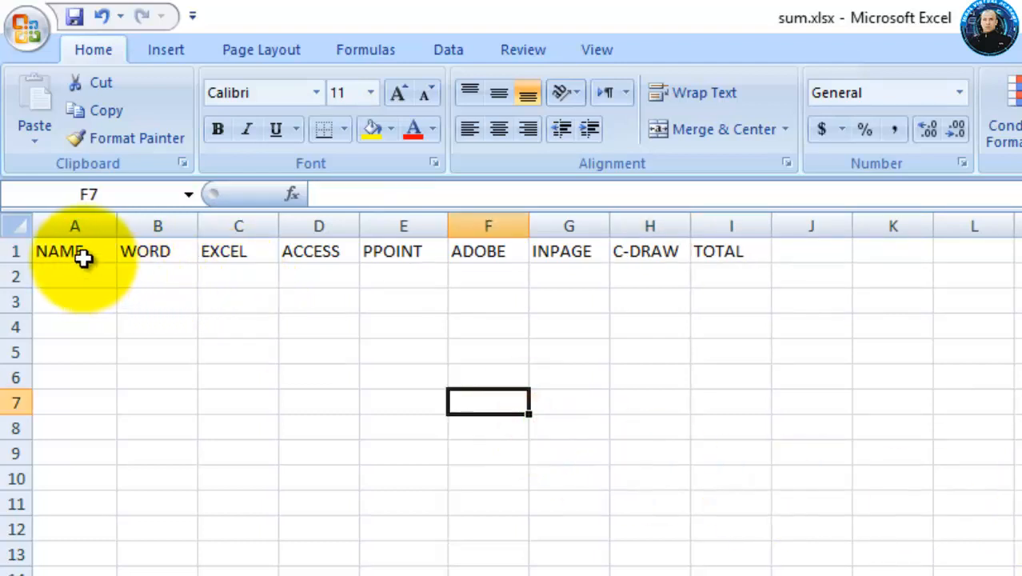
# Select the header cells A1 to I1
pyautogui.moveTo(84, 255); pyautogui.dragTo(716, 251)
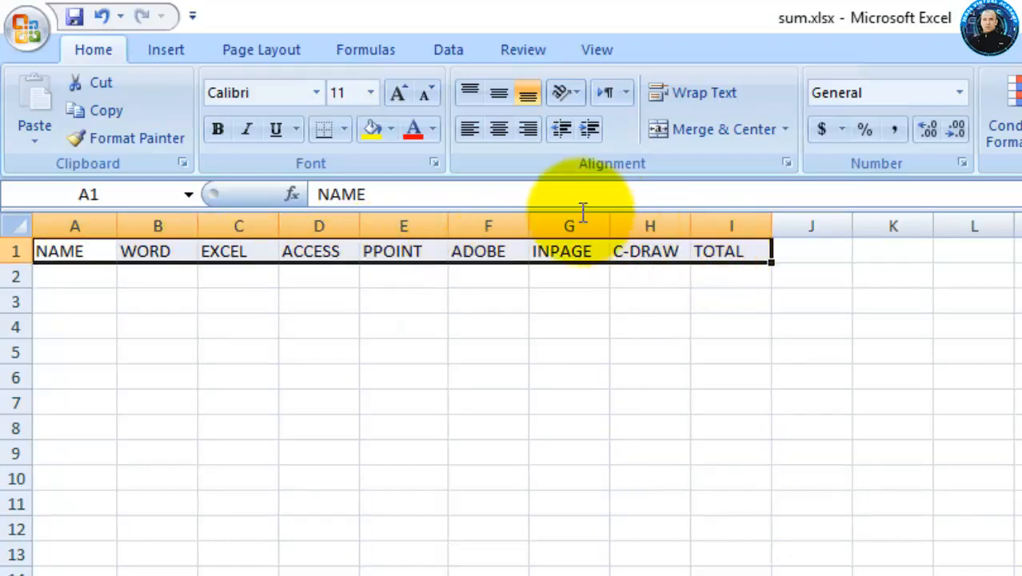
# Look at the custom fill colors for the header cells and try a light orange theme color on them
pyautogui.click(390, 131)
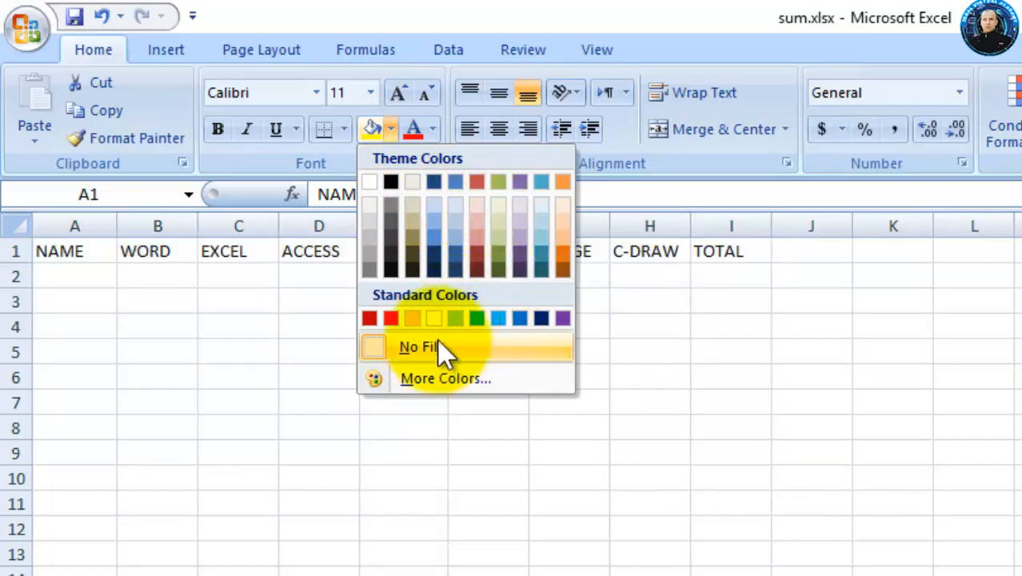
pyautogui.click(448, 381)
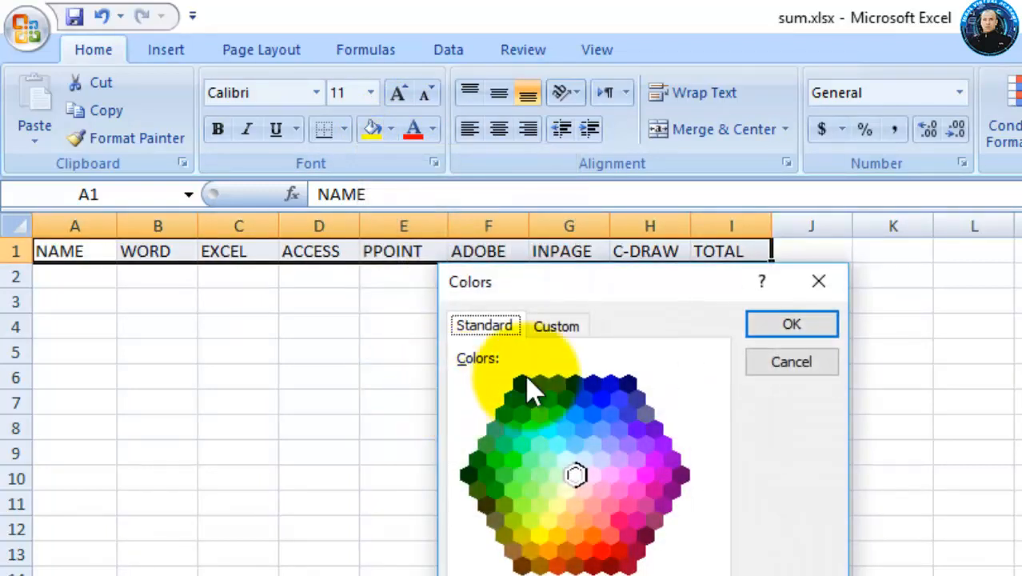
pyautogui.click(550, 328)
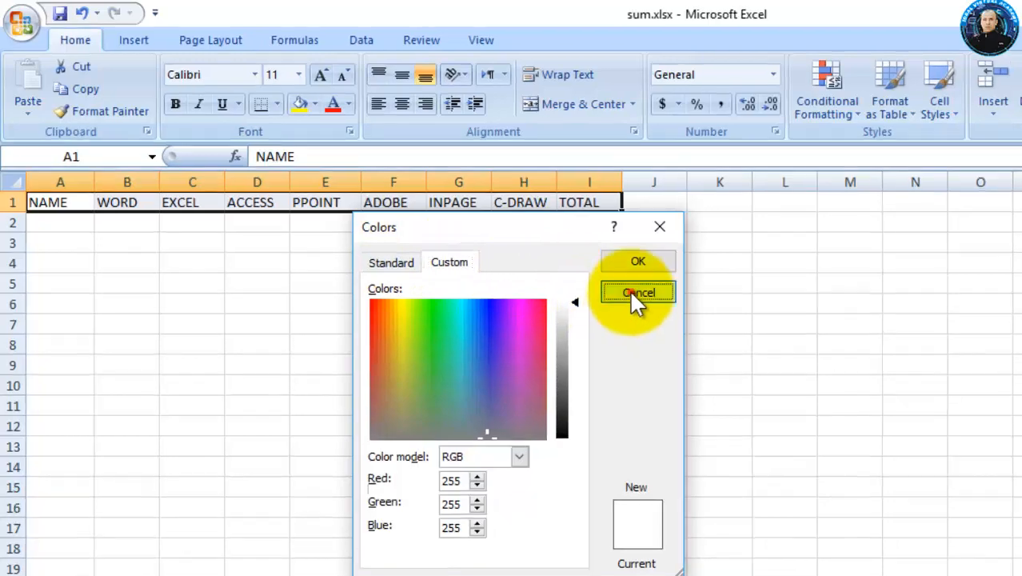
pyautogui.click(628, 286)
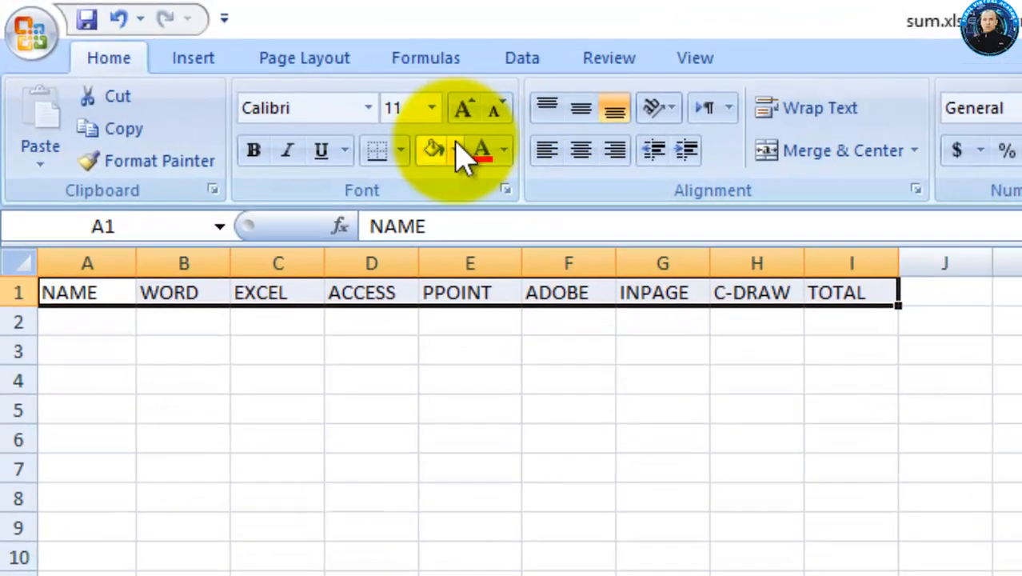
pyautogui.click(311, 103)
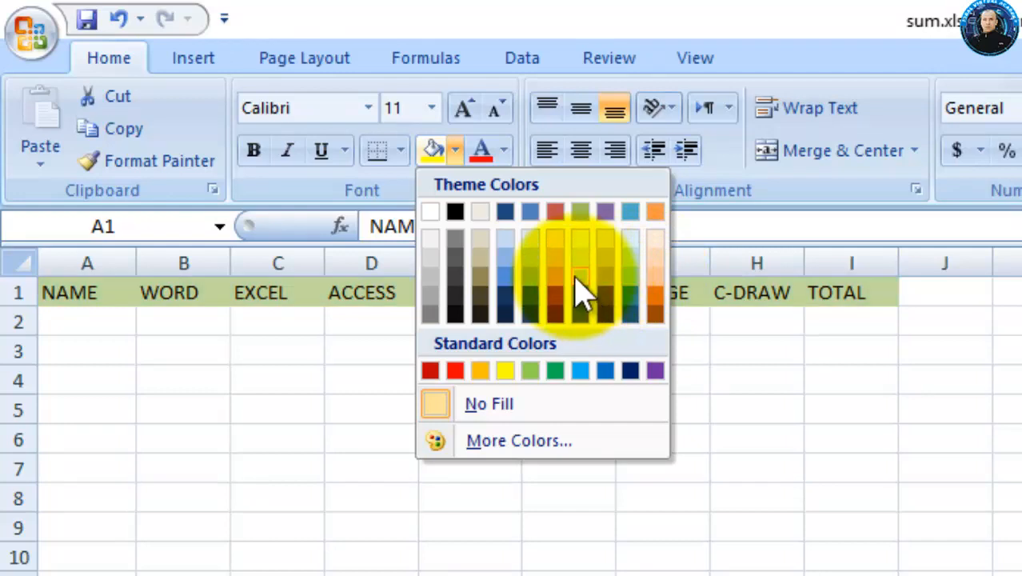
pyautogui.click(660, 277)
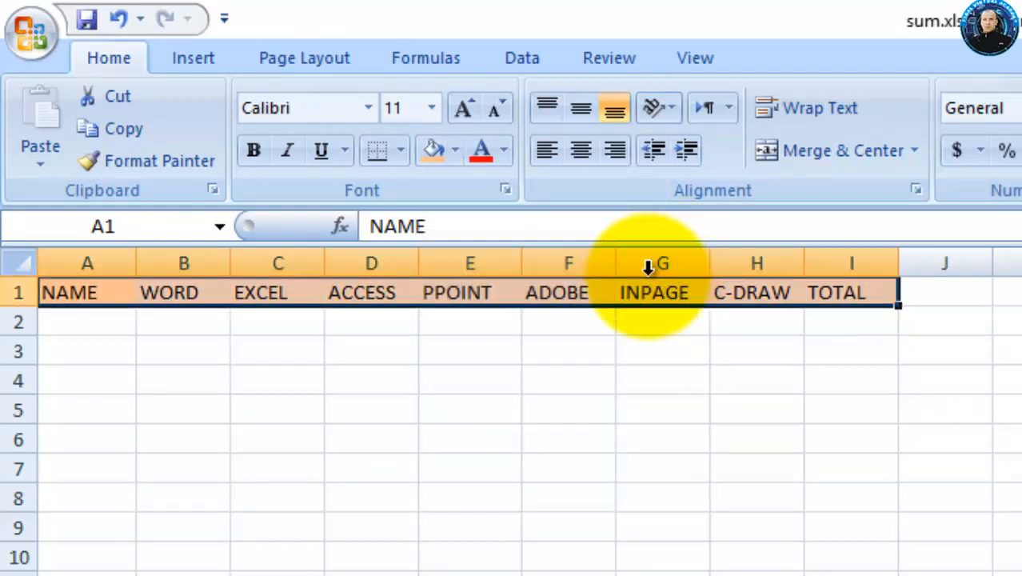
# Fill the header cells A1 to I1 with a light purple theme color and apply All Borders to them
pyautogui.click(454, 150)
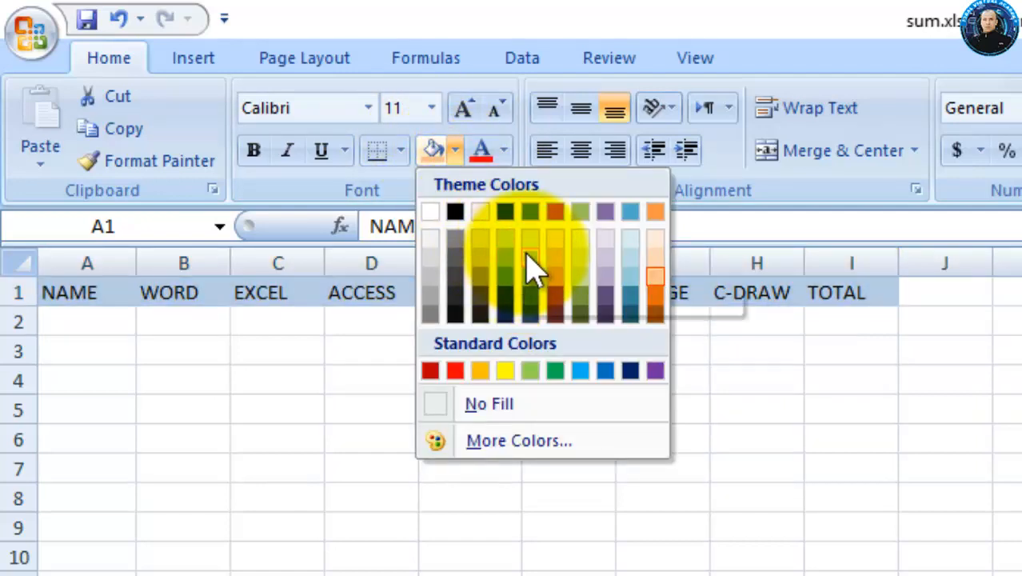
pyautogui.click(607, 257)
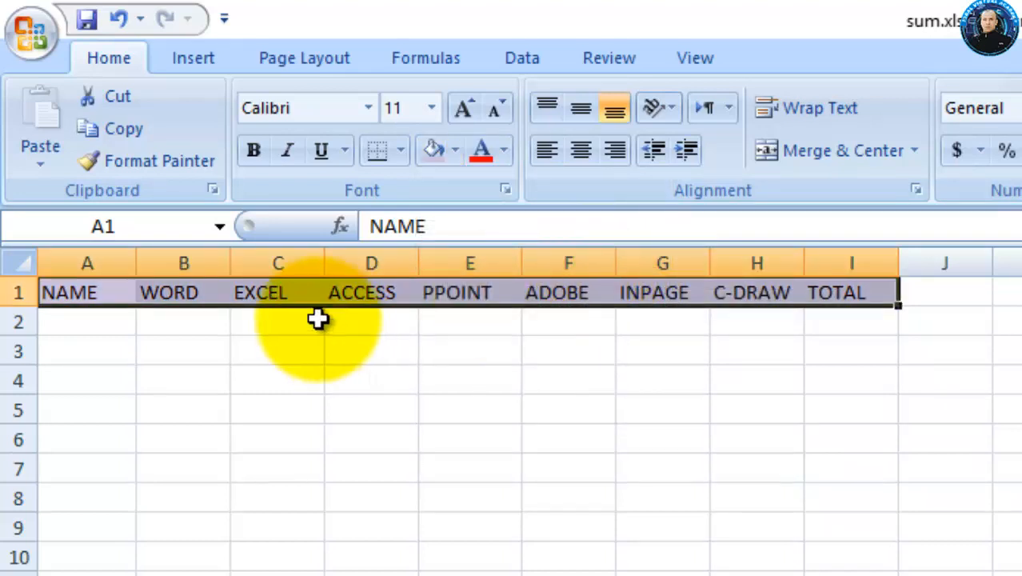
pyautogui.click(398, 151)
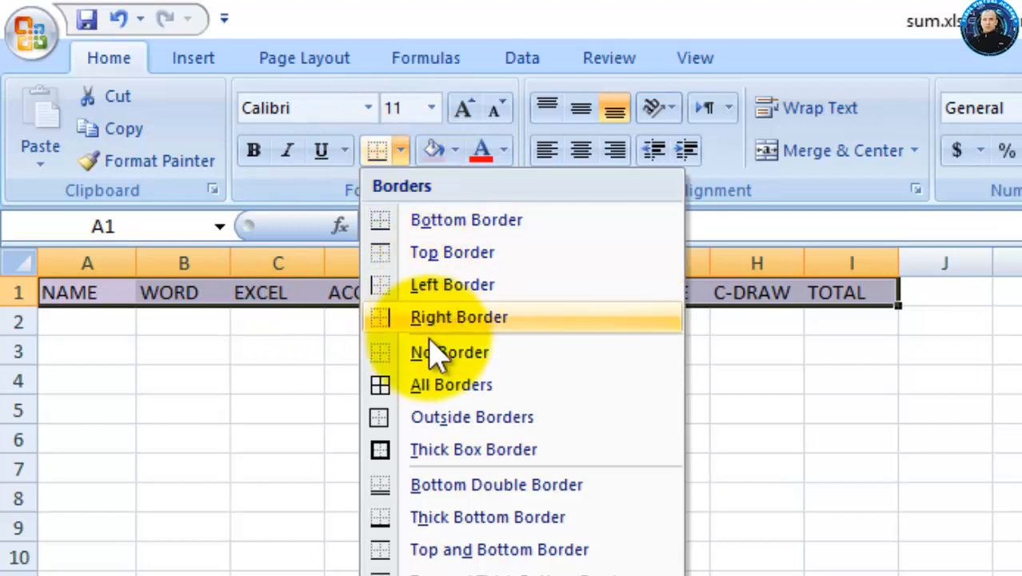
pyautogui.click(417, 381)
pyautogui.click(404, 380)
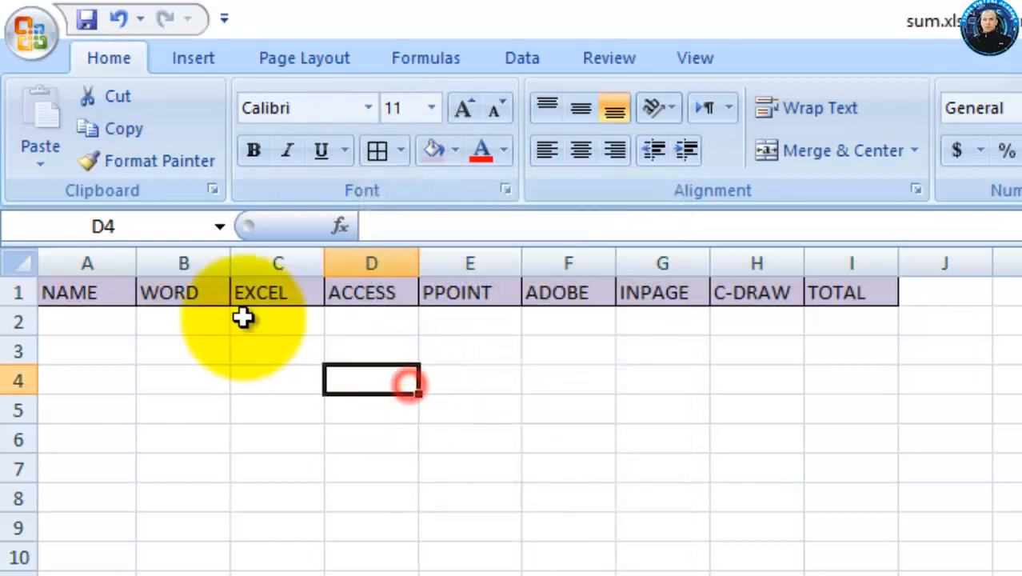
# Center the header text horizontally in cells A1 to I1
pyautogui.moveTo(120, 294); pyautogui.dragTo(850, 307)
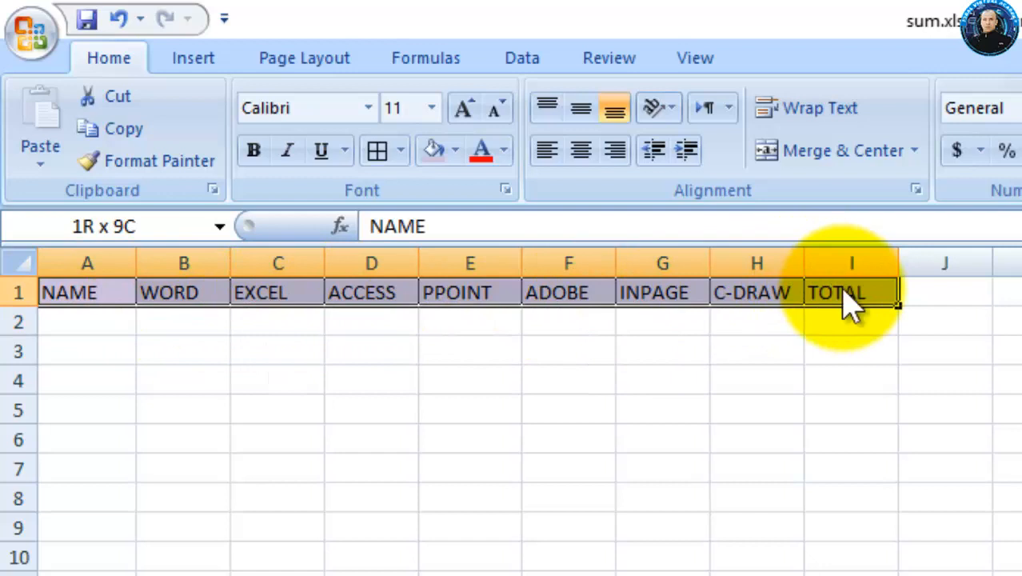
pyautogui.click(588, 161)
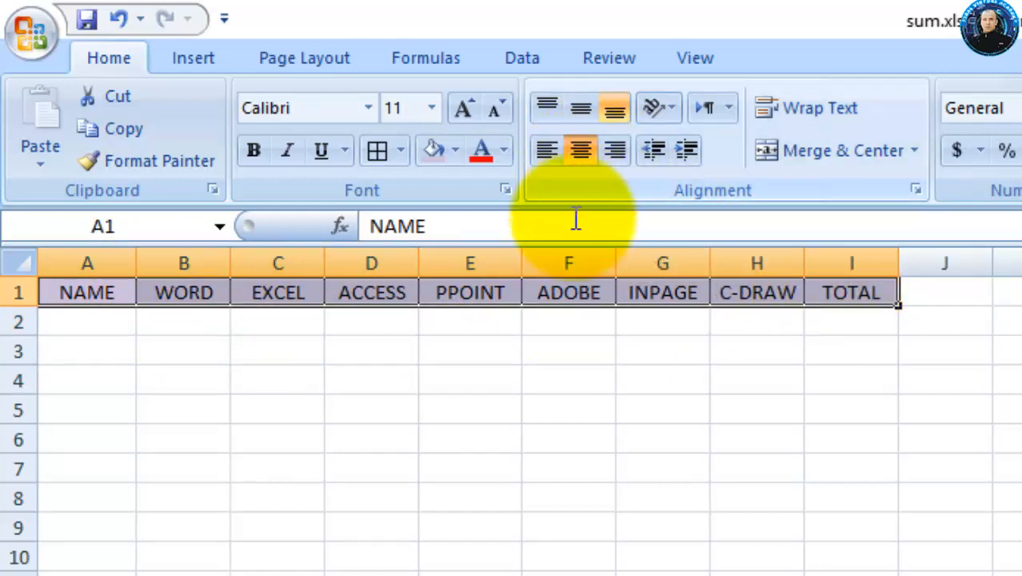
pyautogui.click(513, 324)
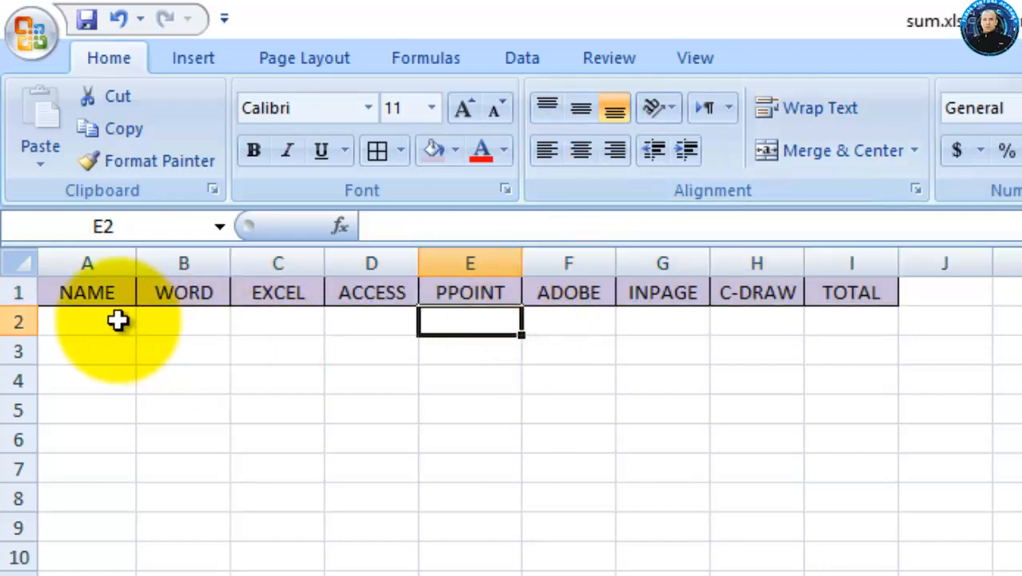
pyautogui.moveTo(118, 320); pyautogui.dragTo(836, 491)
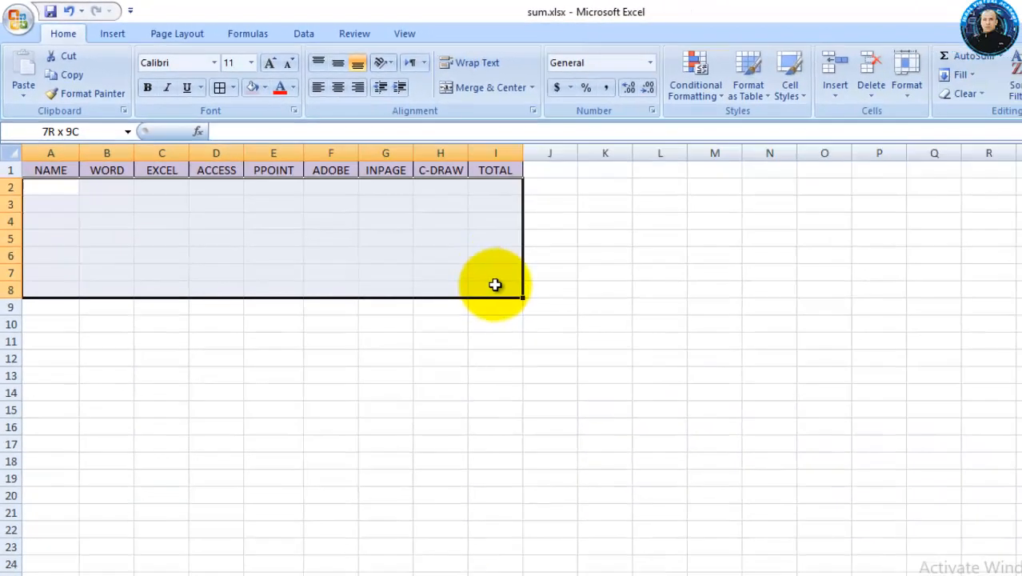
pyautogui.moveTo(495, 284); pyautogui.dragTo(471, 478)
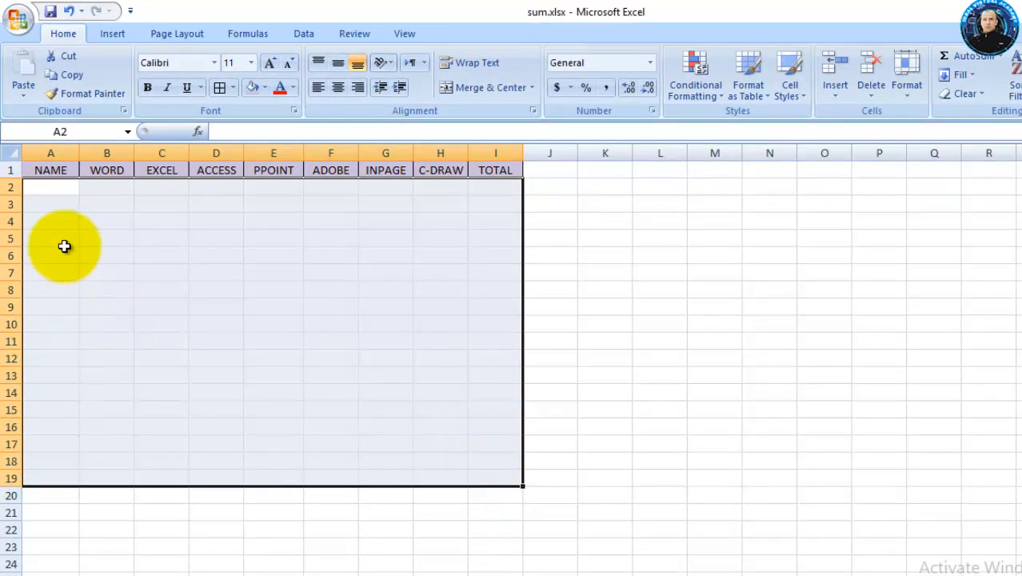
pyautogui.click(48, 194)
# Insert a blank column before the NAME column
pyautogui.click(50, 153)
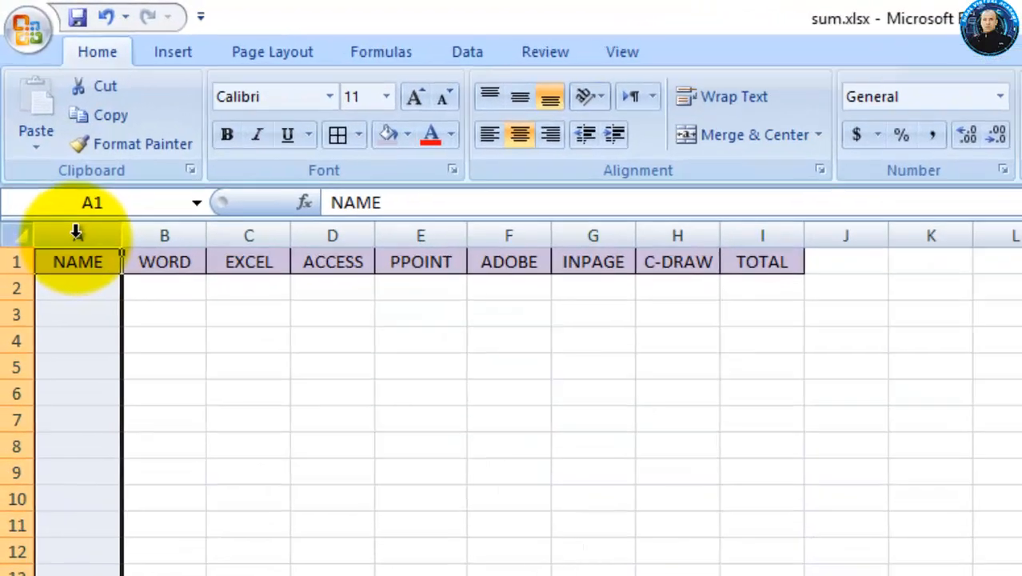
pyautogui.rightClick(76, 234)
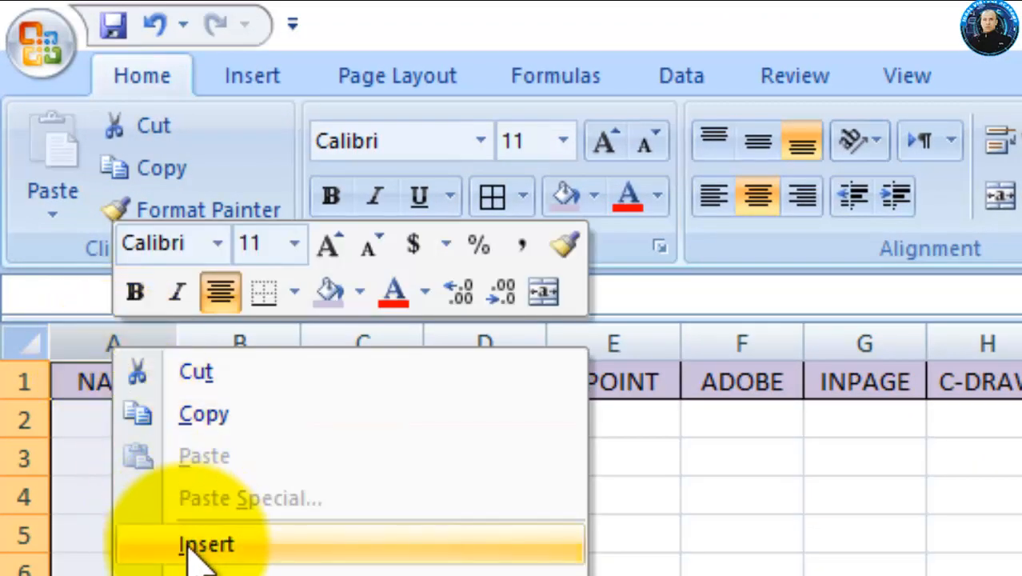
pyautogui.click(192, 546)
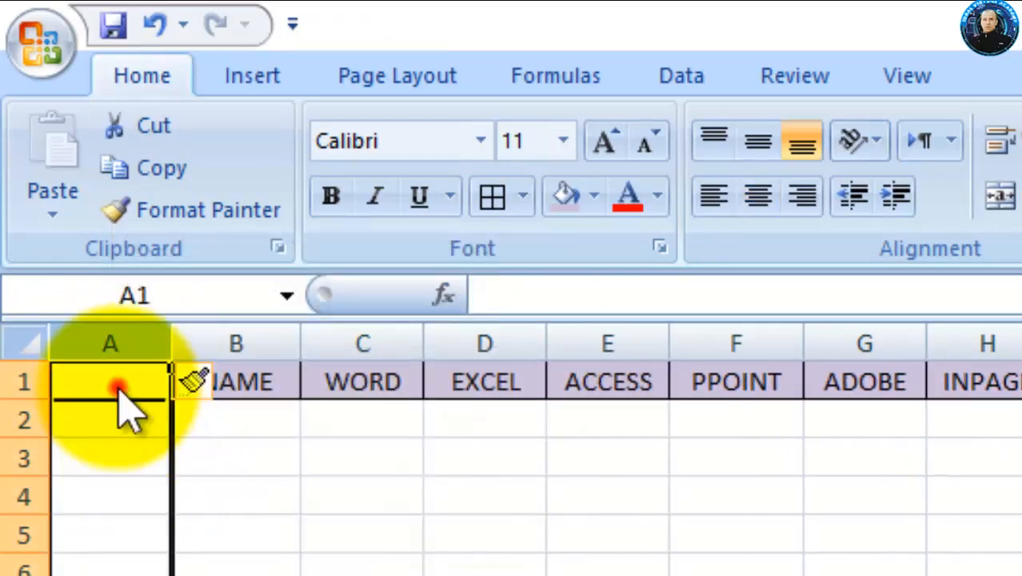
# Enter the header R_Number in cell A1 and autofit column A to its text
pyautogui.click(119, 385)
pyautogui.write('-')
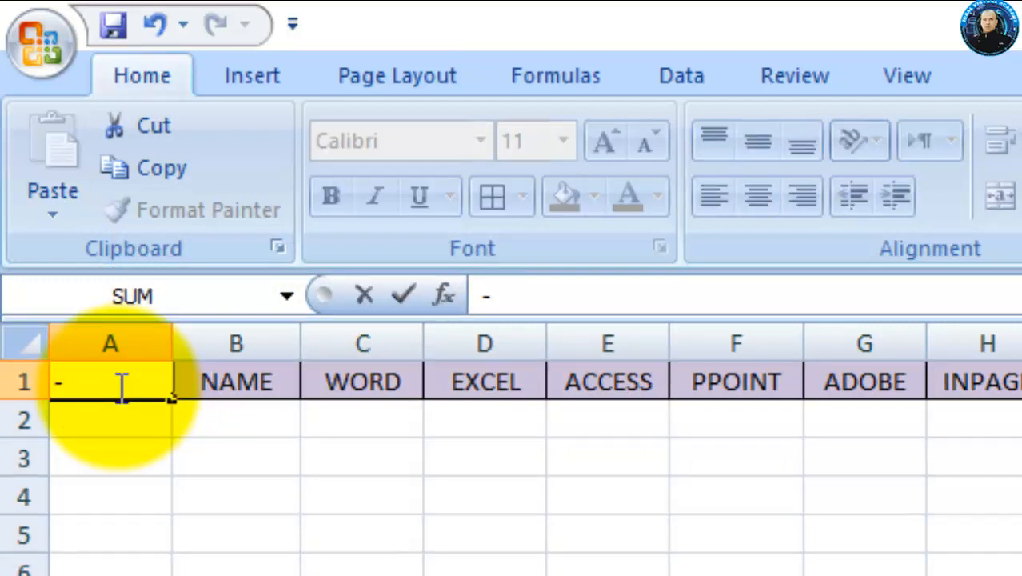
pyautogui.press('Escape')
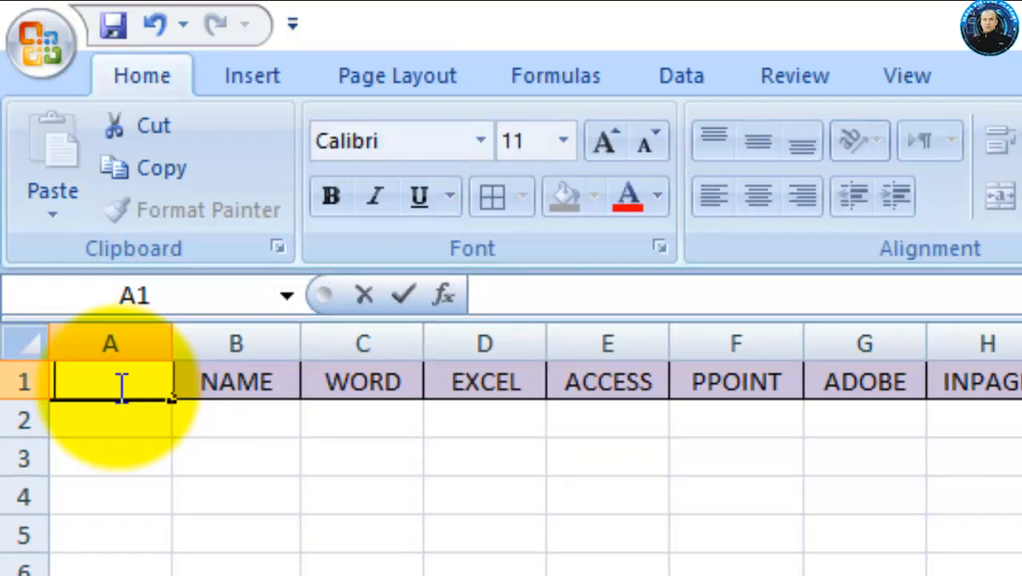
pyautogui.write('R_')
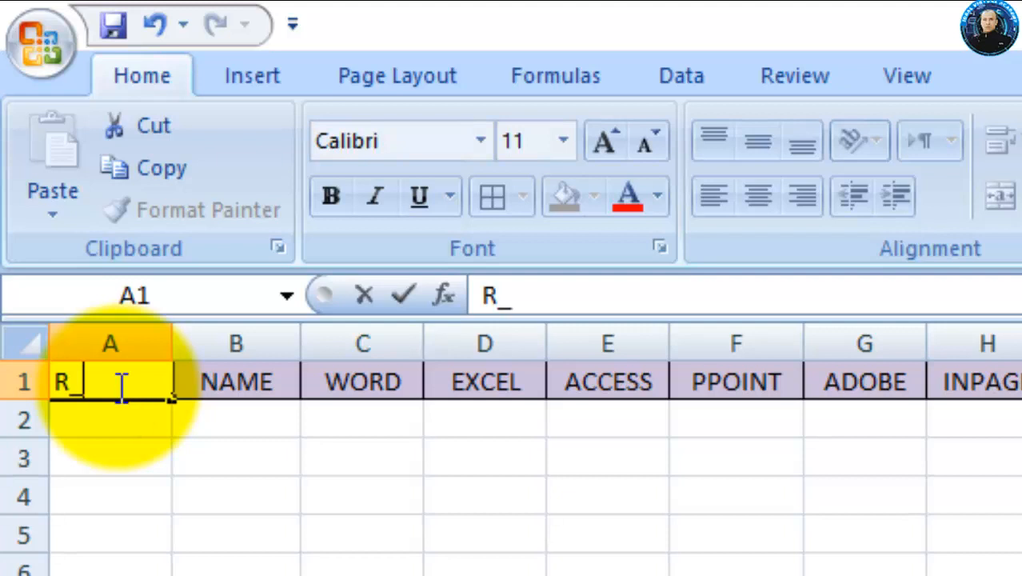
pyautogui.write('n')
pyautogui.press('BackSpace')
pyautogui.write('N')
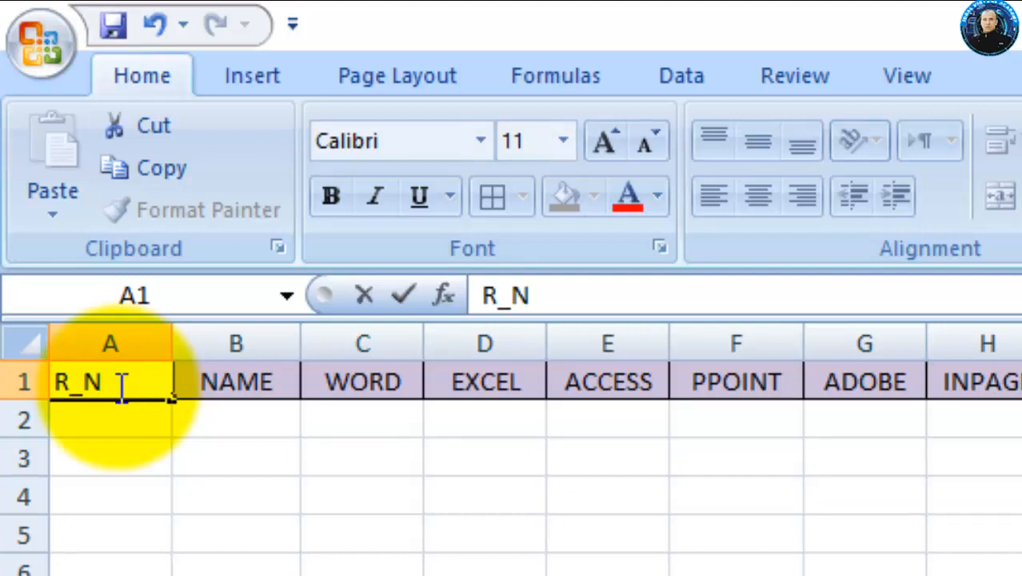
pyautogui.write('umber')
pyautogui.click(270, 495)
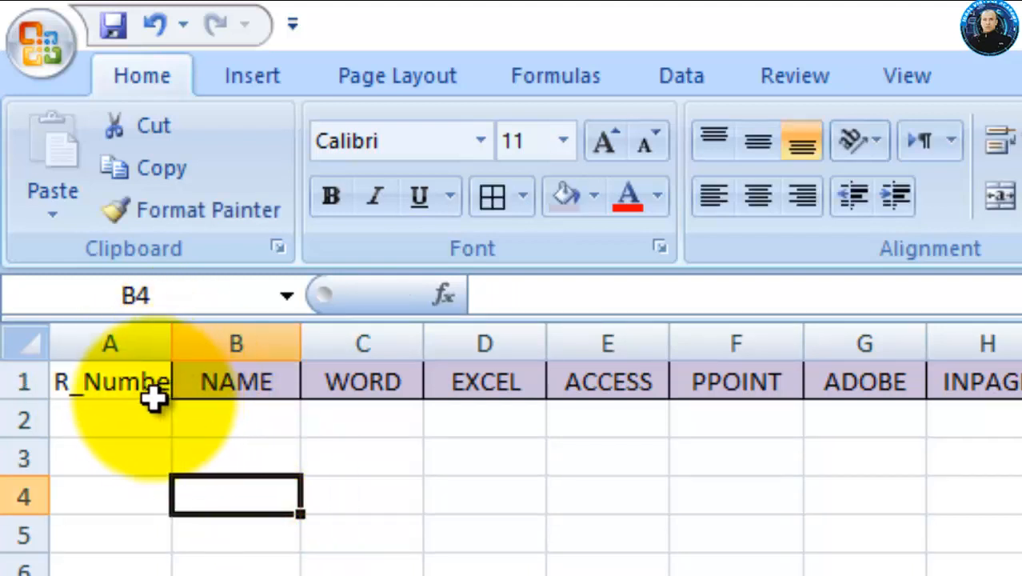
pyautogui.doubleClick(168, 348)
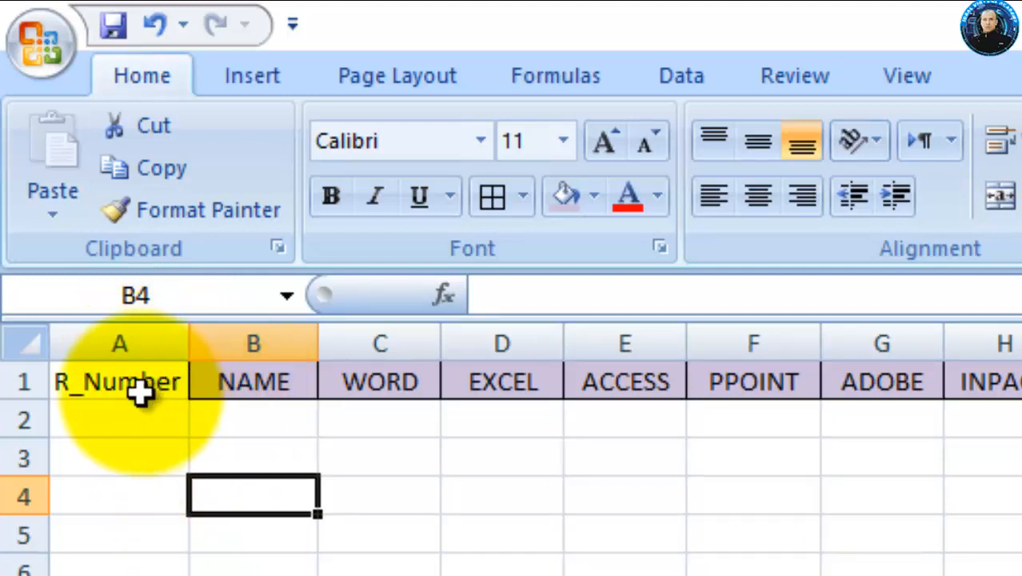
# Copy the formatting of the NAME header in B1 onto the R_Number header in A1 with Format Painter
pyautogui.click(246, 384)
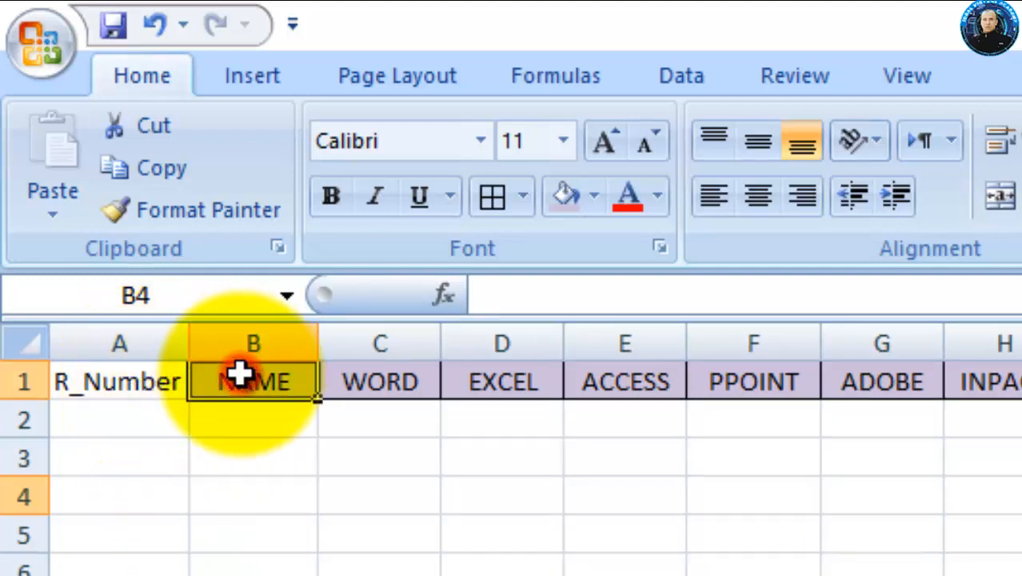
pyautogui.click(184, 214)
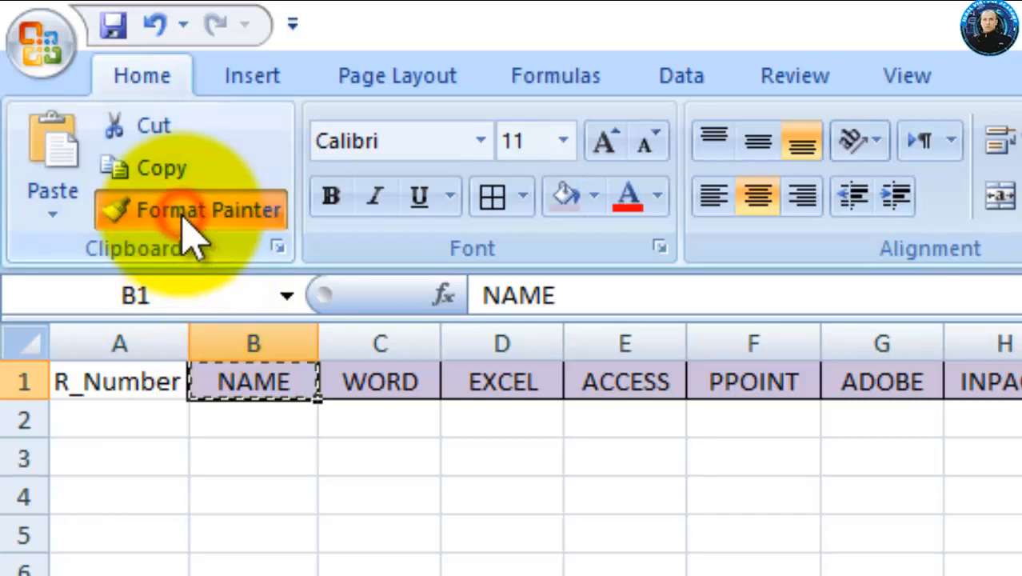
pyautogui.click(136, 388)
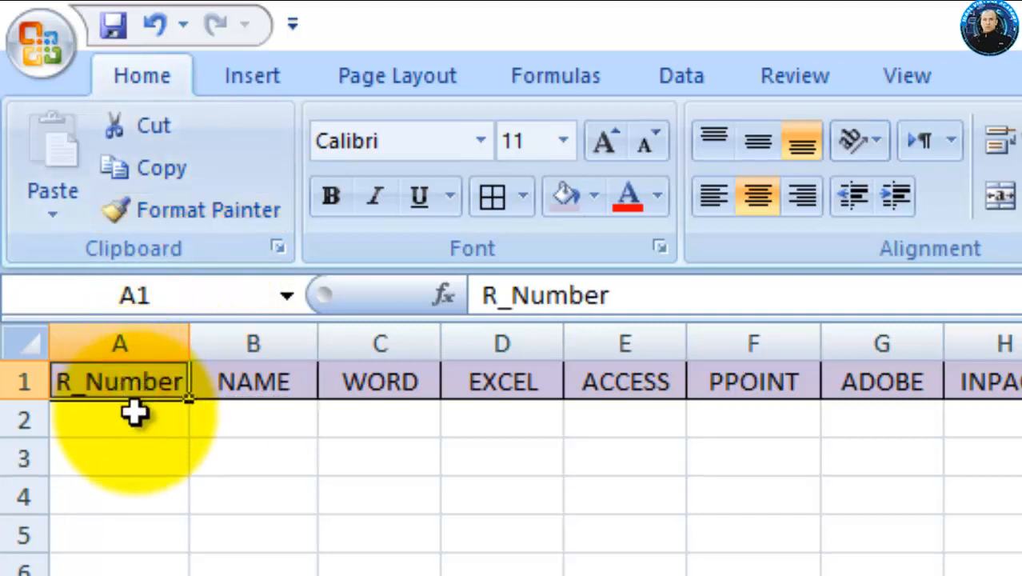
# Enter 10122 in cell A2 and 10123 in cell A3 as the first two roll numbers
pyautogui.click(134, 424)
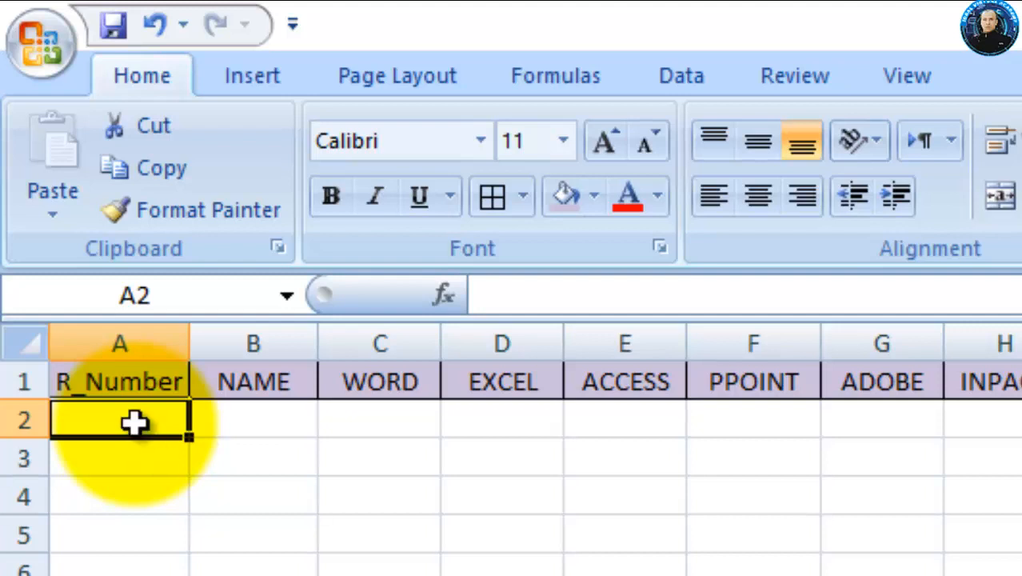
pyautogui.write('101')
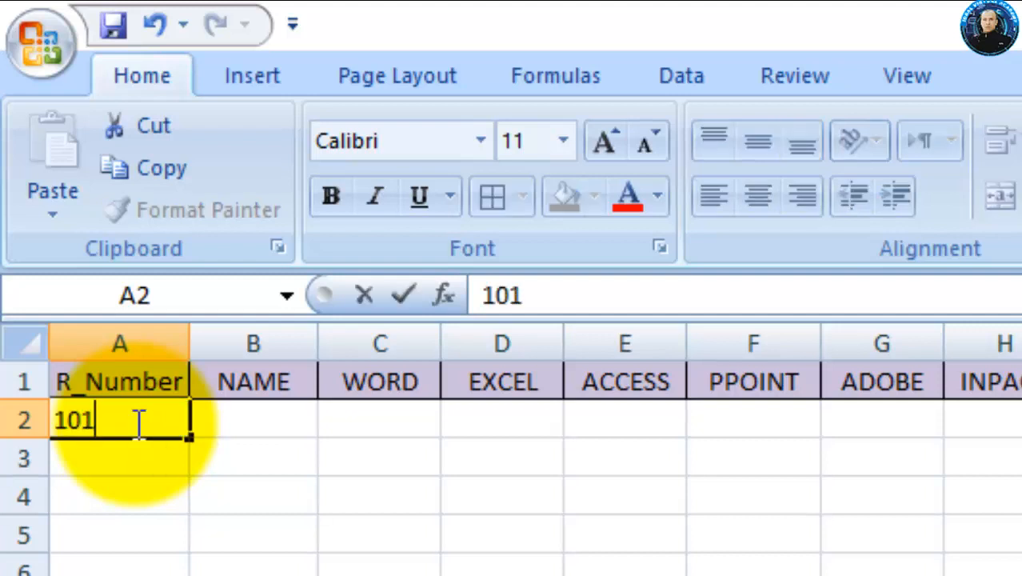
pyautogui.write('22')
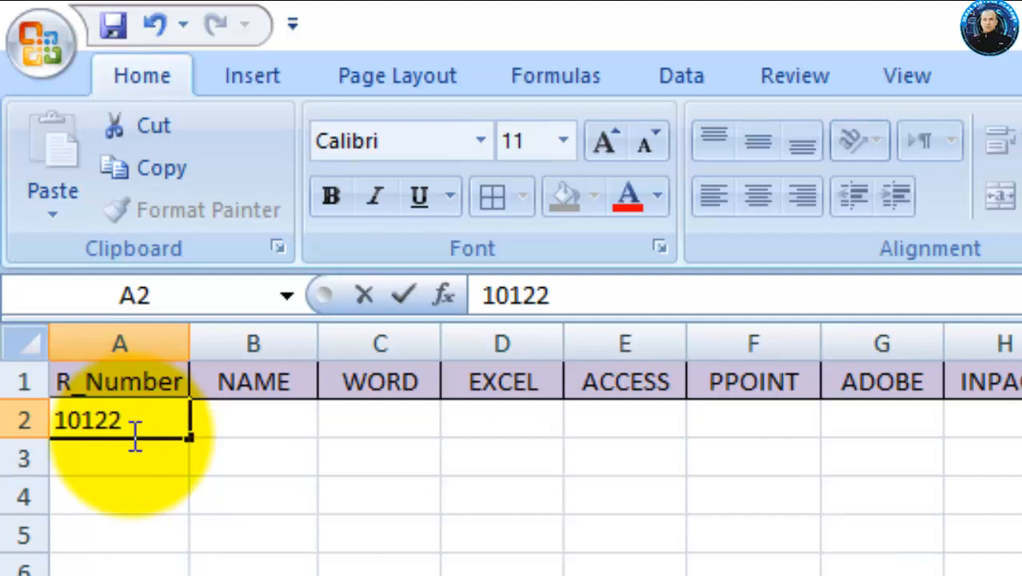
pyautogui.click(122, 457)
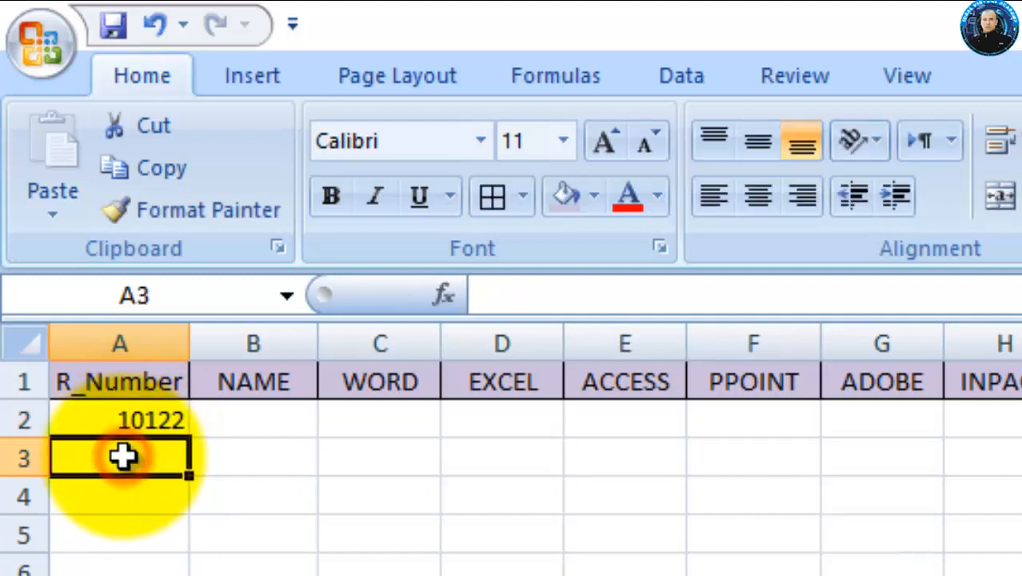
pyautogui.write('101')
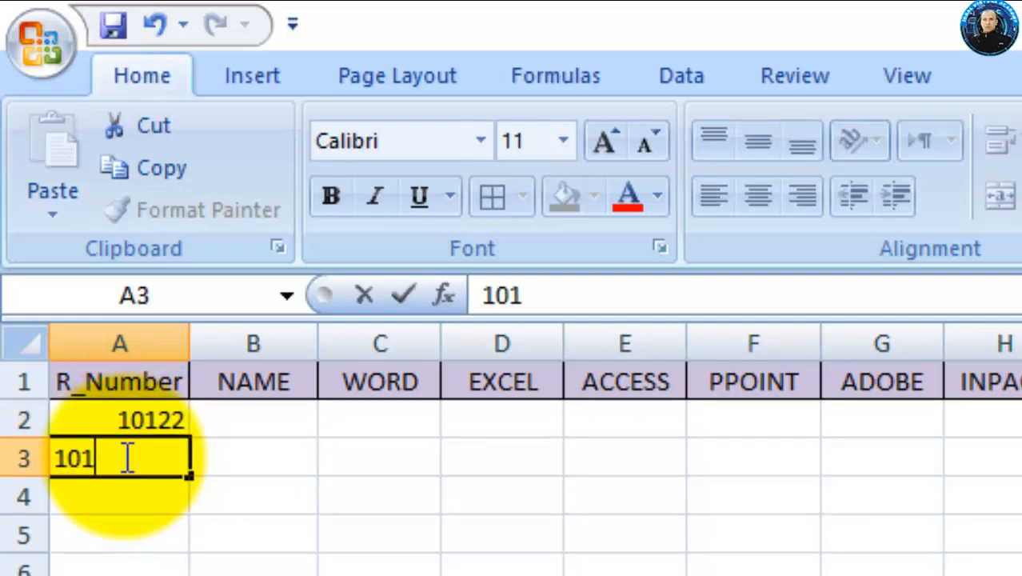
pyautogui.write('23')
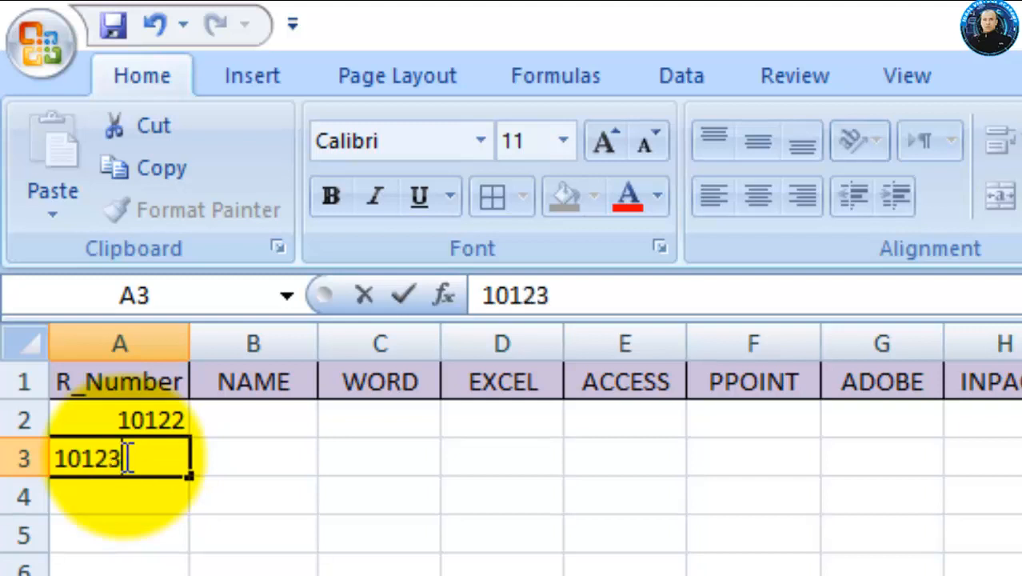
pyautogui.click(136, 497)
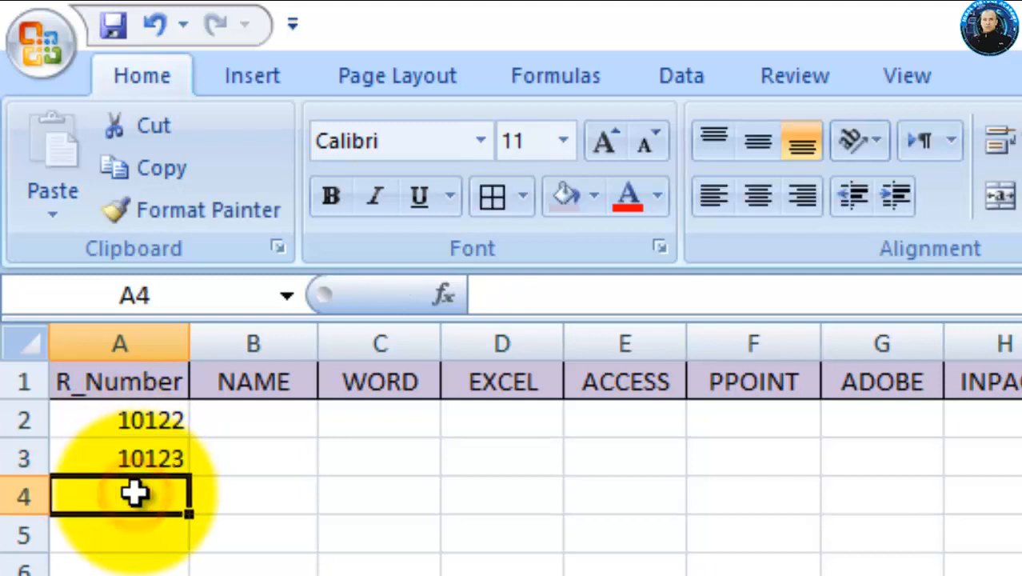
# Extend the number series from A2 and A3 down to cell A20 with AutoFill
pyautogui.click(141, 429)
pyautogui.moveTo(141, 429); pyautogui.dragTo(147, 461)
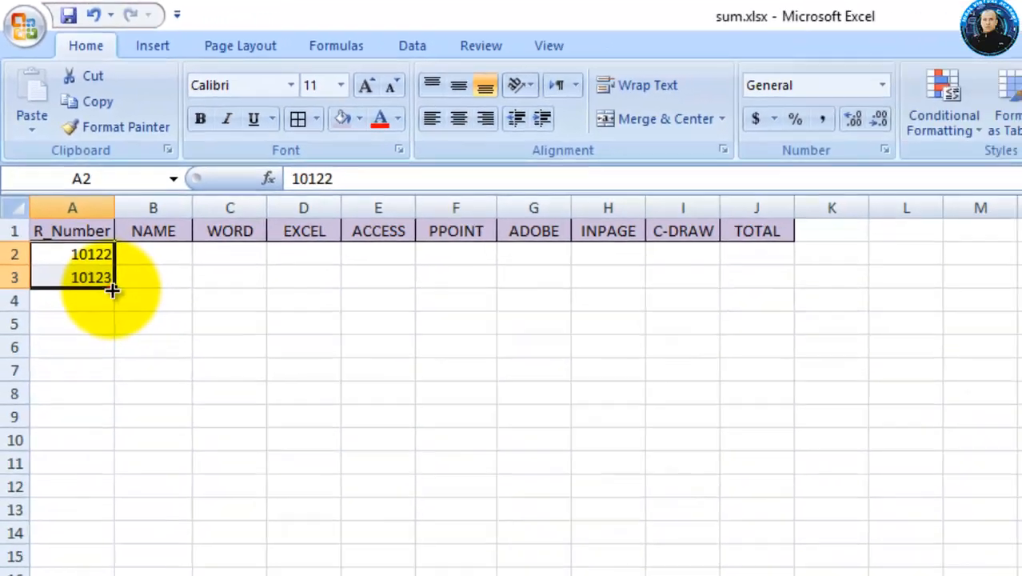
pyautogui.moveTo(112, 290); pyautogui.dragTo(110, 575)
pyautogui.moveTo(89, 488); pyautogui.dragTo(91, 527)
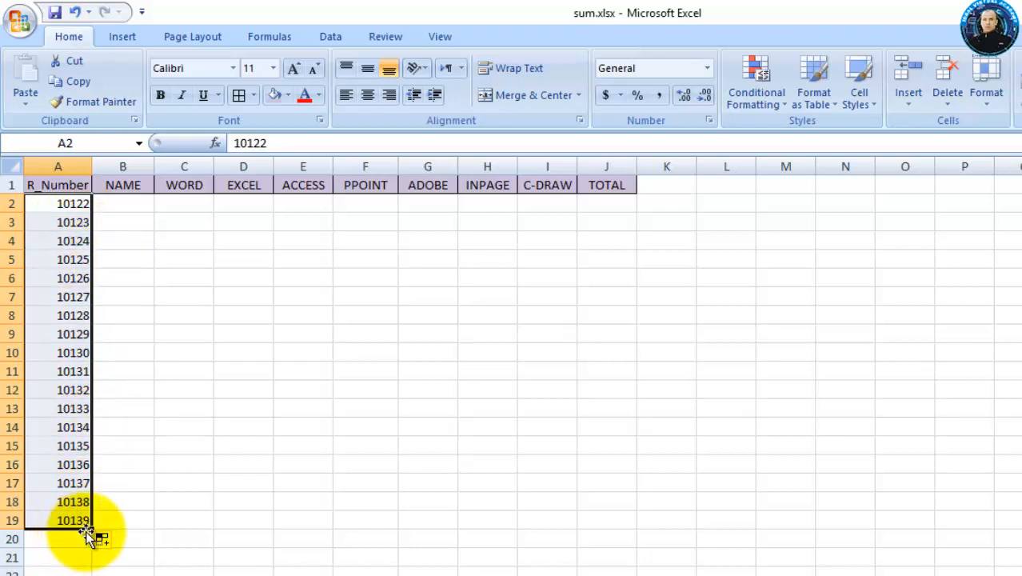
pyautogui.moveTo(93, 530)
pyautogui.mouseDown()
pyautogui.moveTo(92, 570)
pyautogui.moveTo(100, 541)
pyautogui.mouseUp()
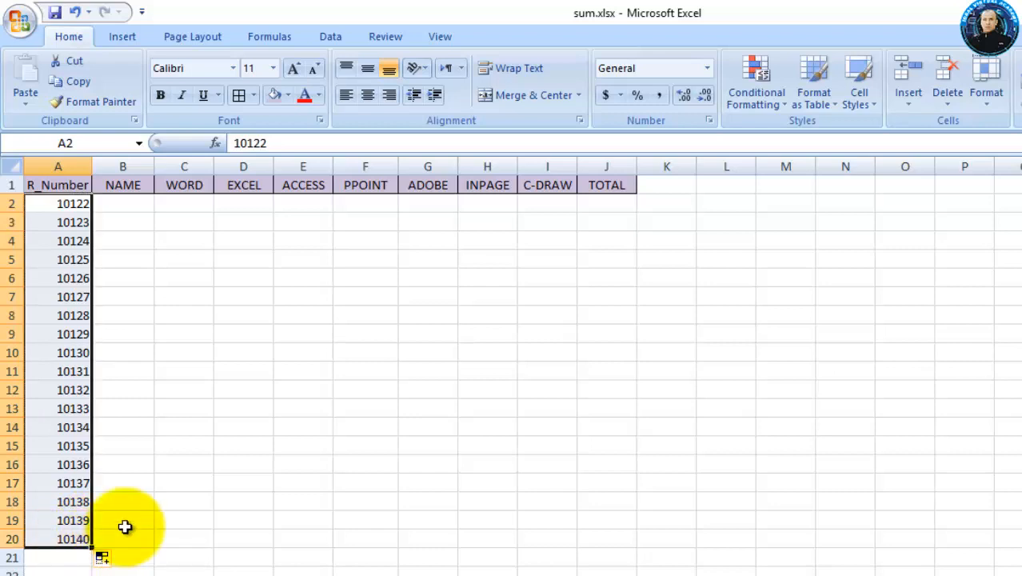
pyautogui.click(125, 524)
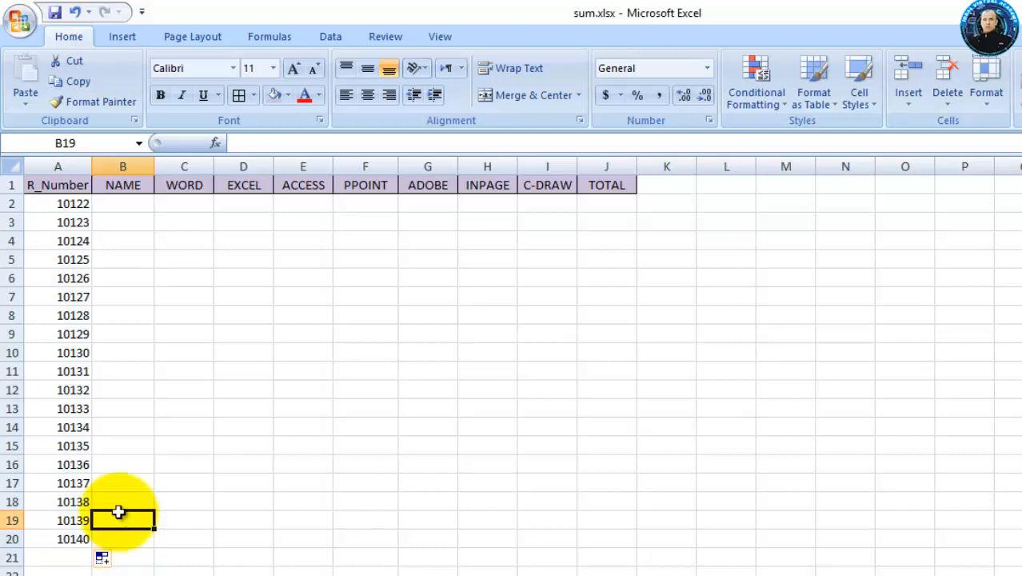
# Fill the table body A2 to J20 with the theme color White, Background 1, Darker 15%
pyautogui.click(80, 319)
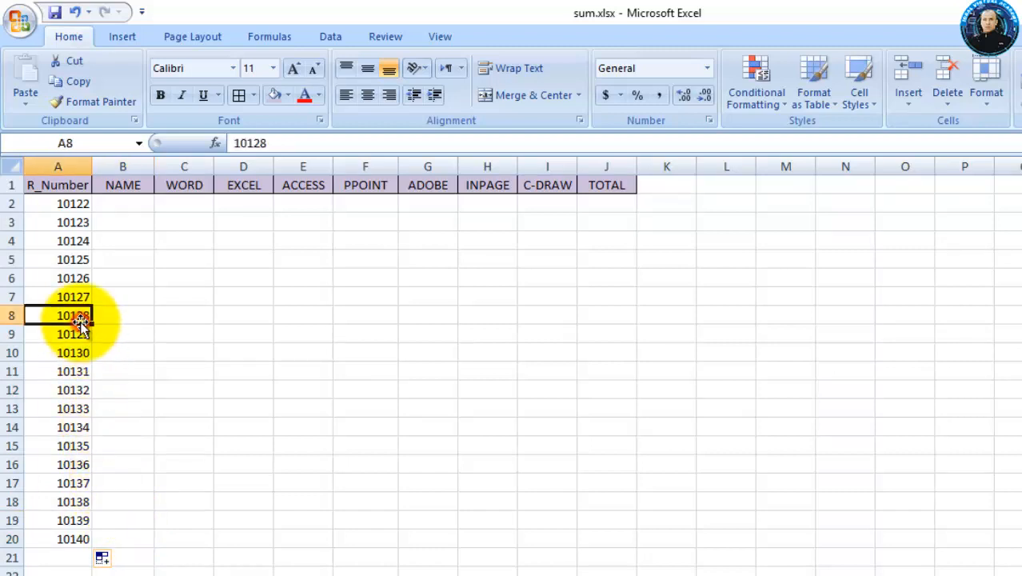
pyautogui.click(68, 222)
pyautogui.click(69, 203)
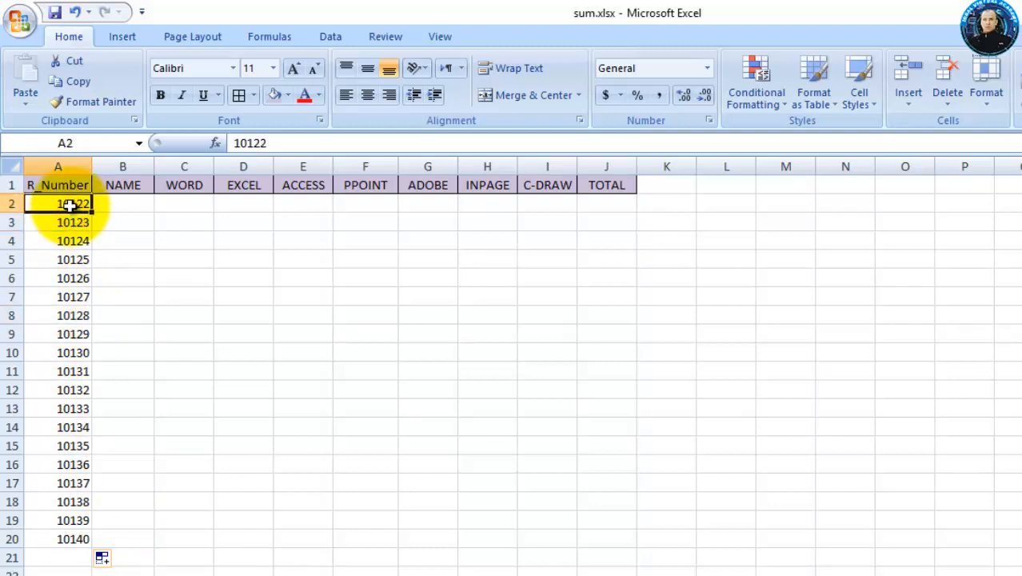
pyautogui.moveTo(68, 202); pyautogui.dragTo(591, 534)
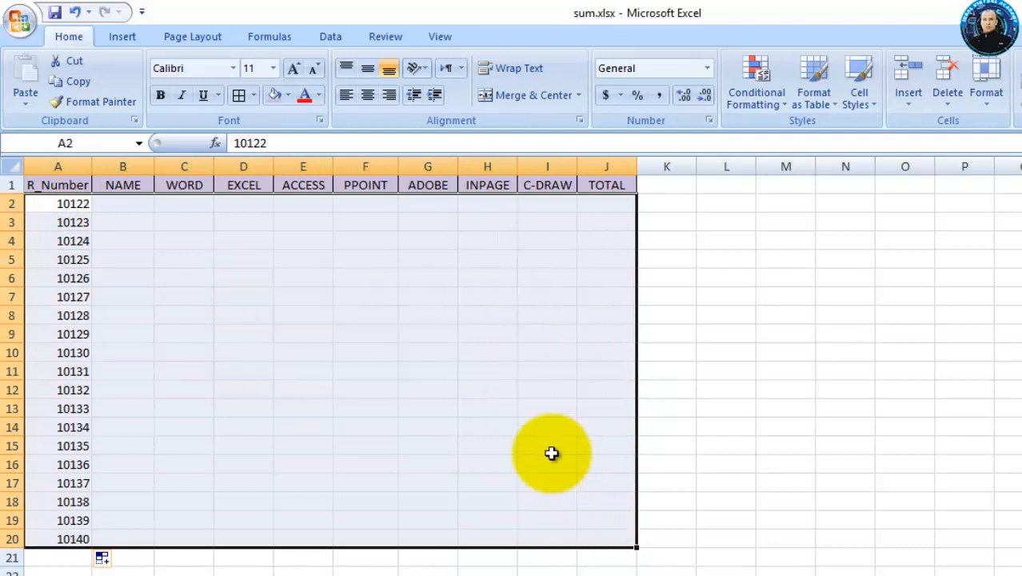
pyautogui.click(287, 96)
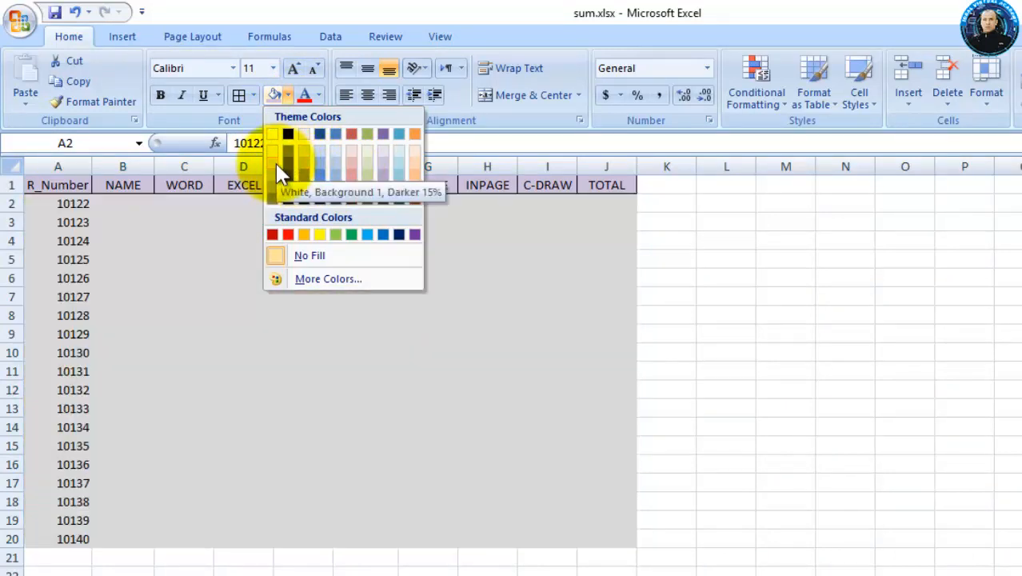
pyautogui.click(274, 164)
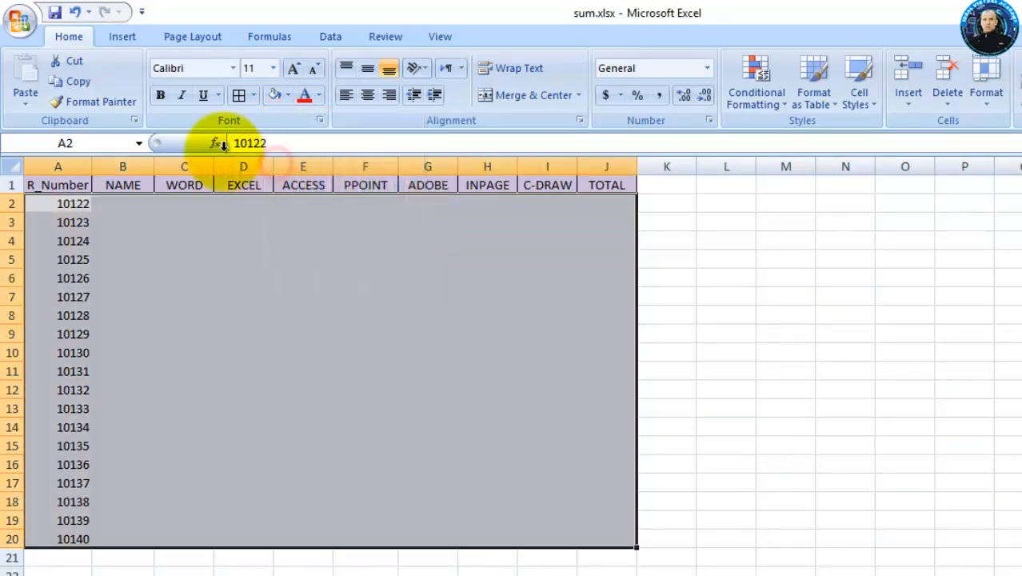
# Try a Right Border on the table body A2 to J20
pyautogui.click(252, 96)
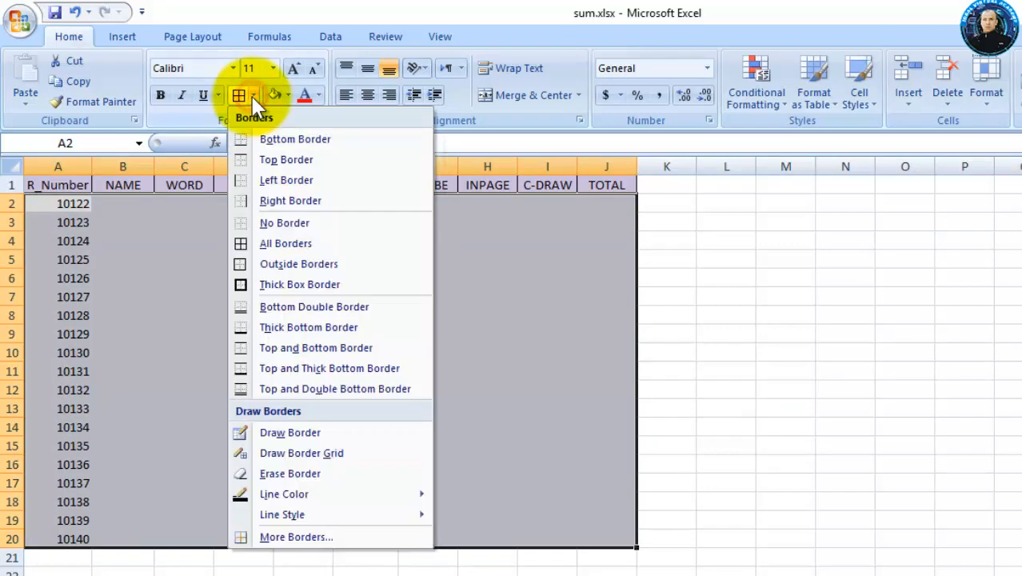
pyautogui.click(263, 202)
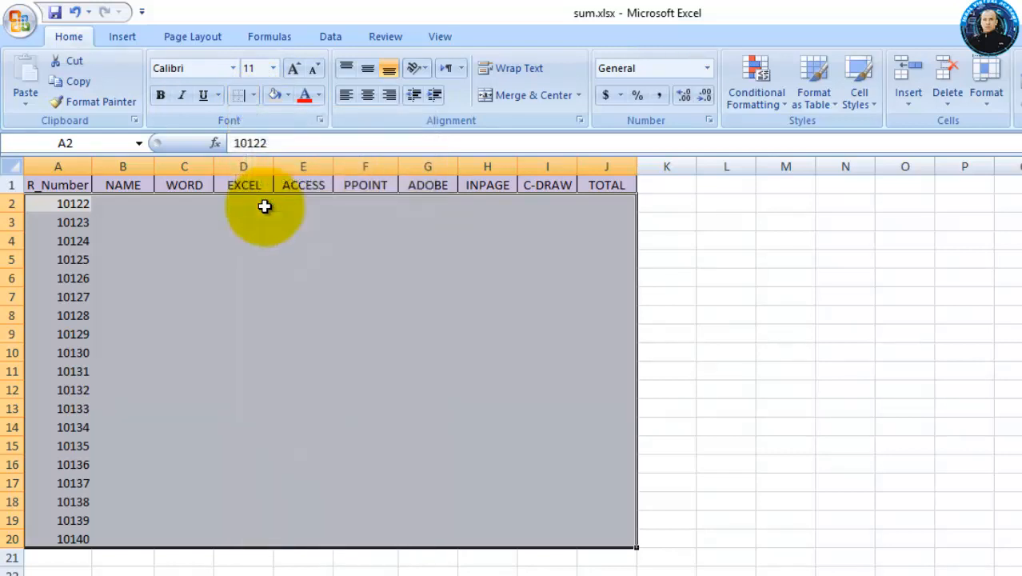
pyautogui.click(668, 318)
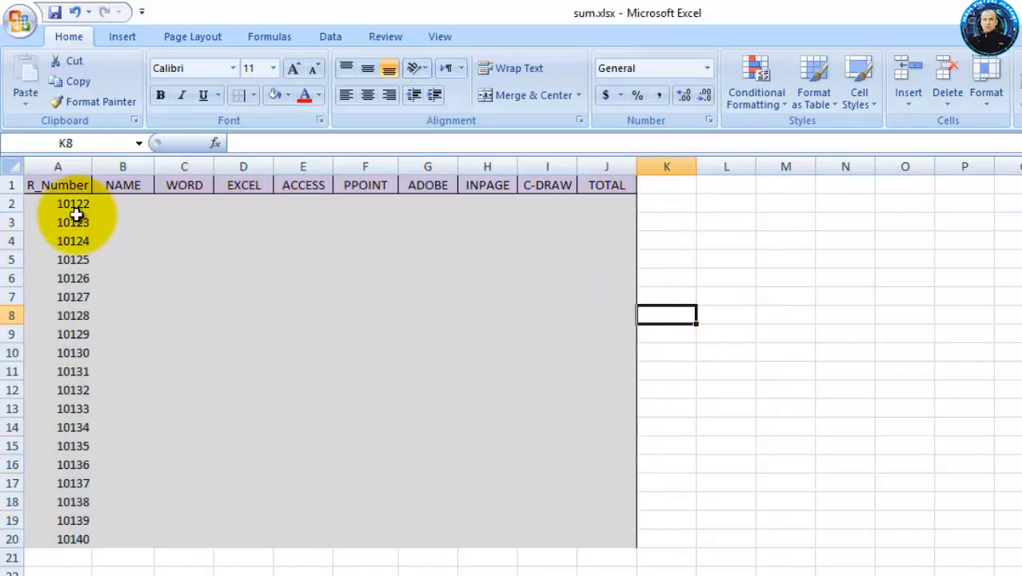
# Apply All Borders to the table body cells A2 to J20
pyautogui.moveTo(36, 207)
pyautogui.mouseDown()
pyautogui.moveTo(80, 210)
pyautogui.moveTo(514, 406)
pyautogui.moveTo(543, 484)
pyautogui.moveTo(589, 540)
pyautogui.mouseUp()
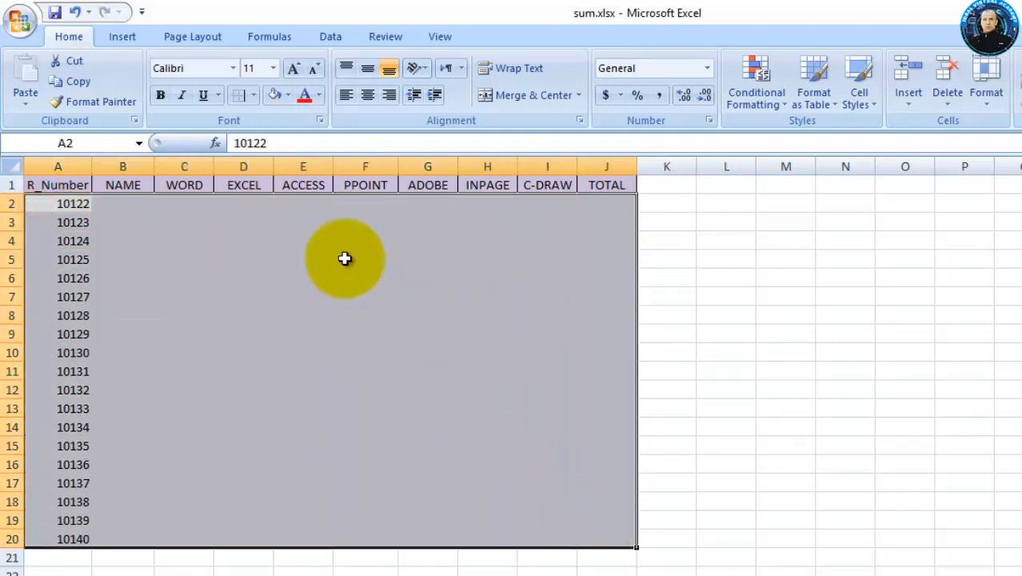
pyautogui.click(254, 95)
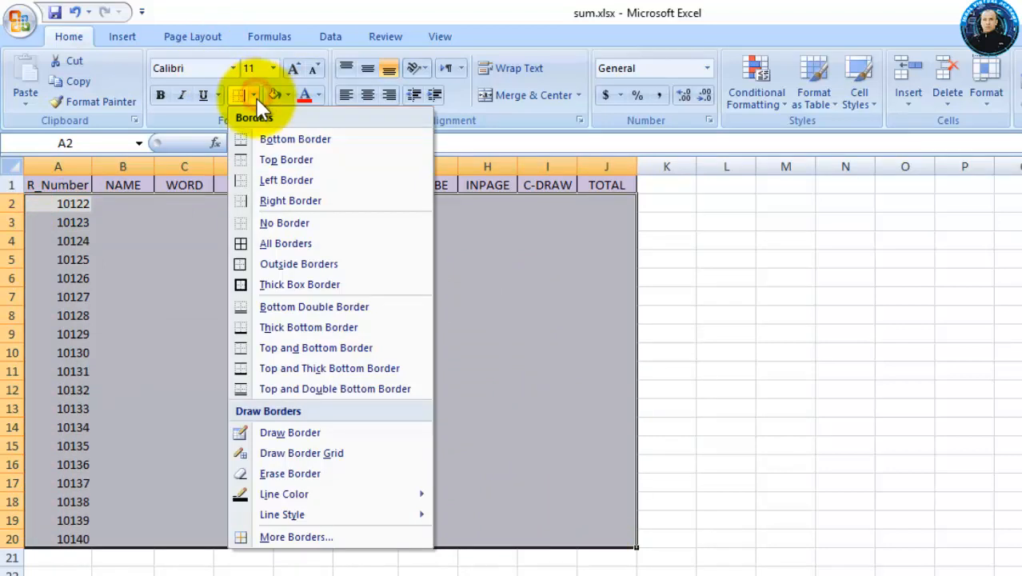
pyautogui.click(277, 244)
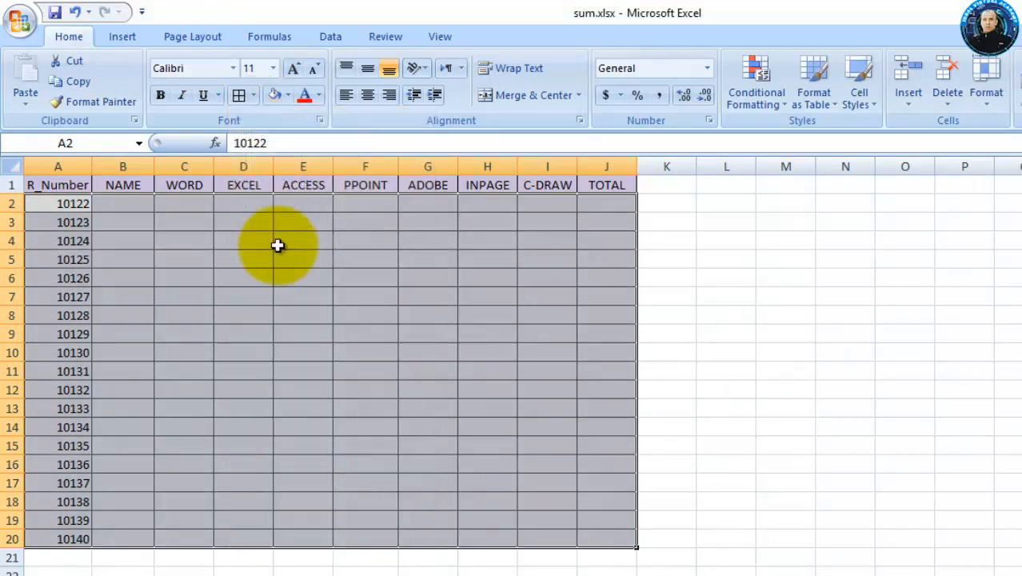
pyautogui.click(291, 256)
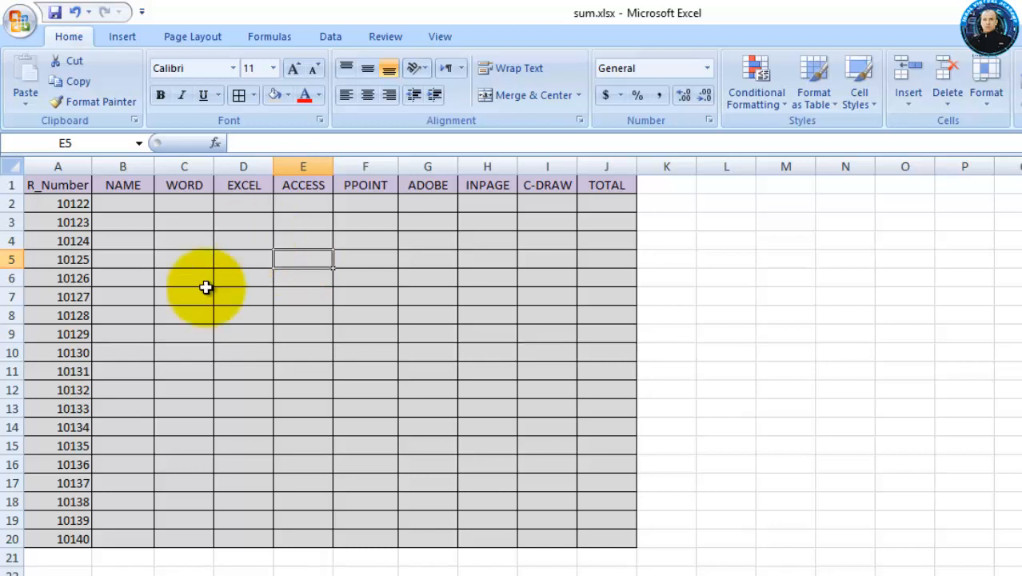
# Enter the label Sub Total in cell A21, directly below the number series
pyautogui.click(65, 557)
pyautogui.moveTo(64, 557)
pyautogui.mouseDown()
pyautogui.moveTo(299, 554)
pyautogui.moveTo(70, 568)
pyautogui.mouseUp()
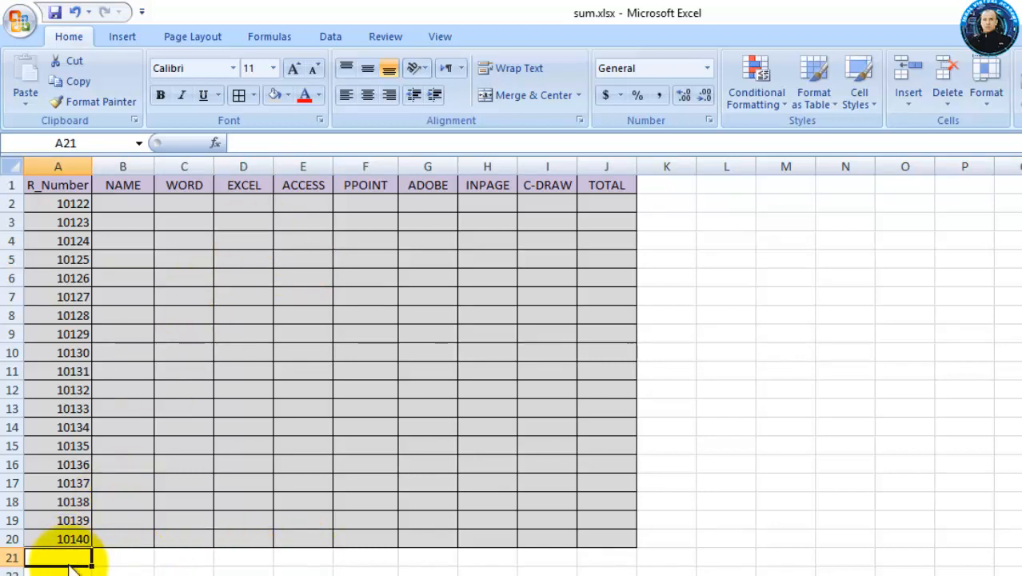
pyautogui.write('su')
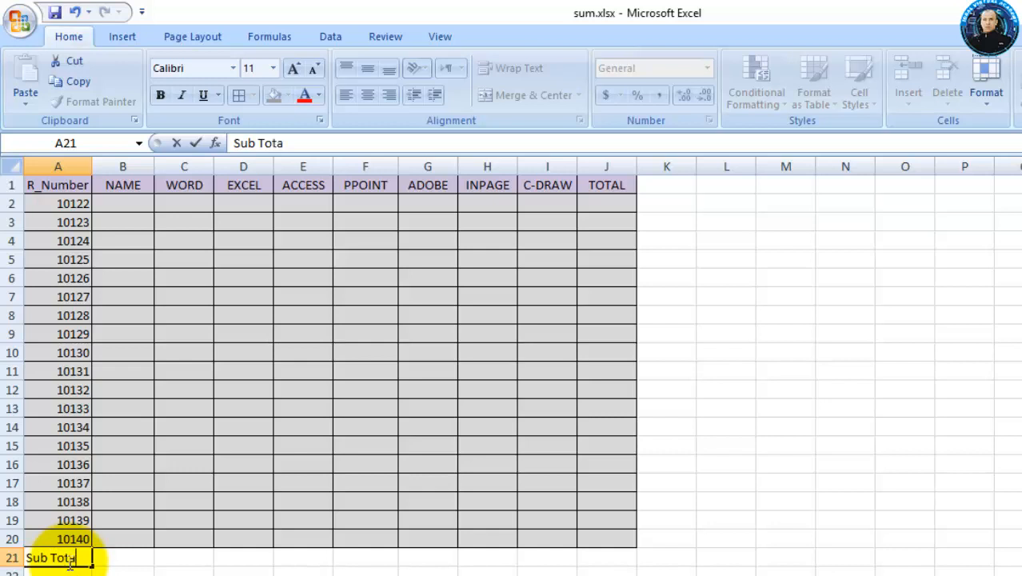
pyautogui.click(118, 560)
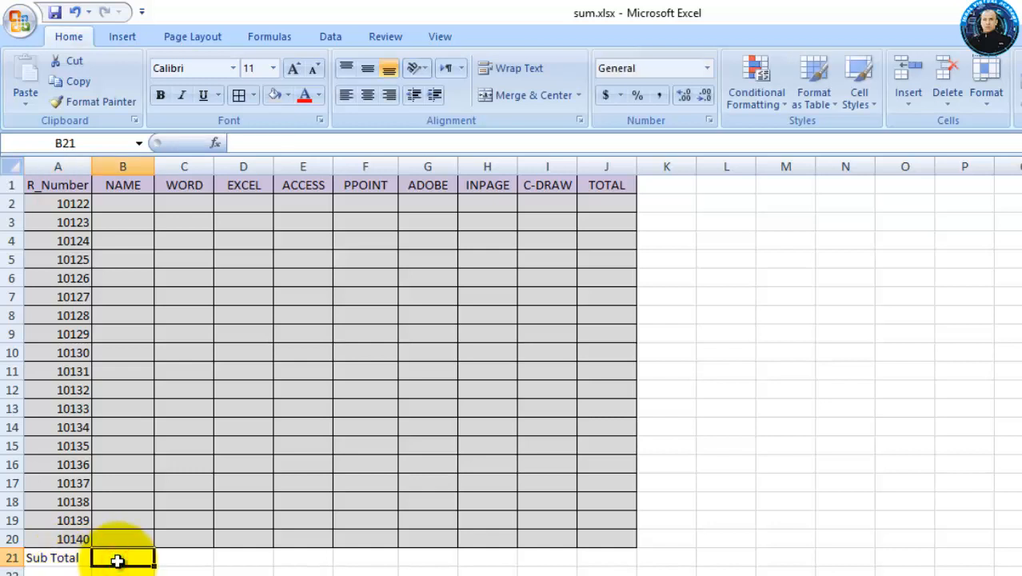
# Fill the Sub Total row A21 to J21 with a light olive green theme color and apply All Borders
pyautogui.moveTo(69, 556); pyautogui.dragTo(589, 549)
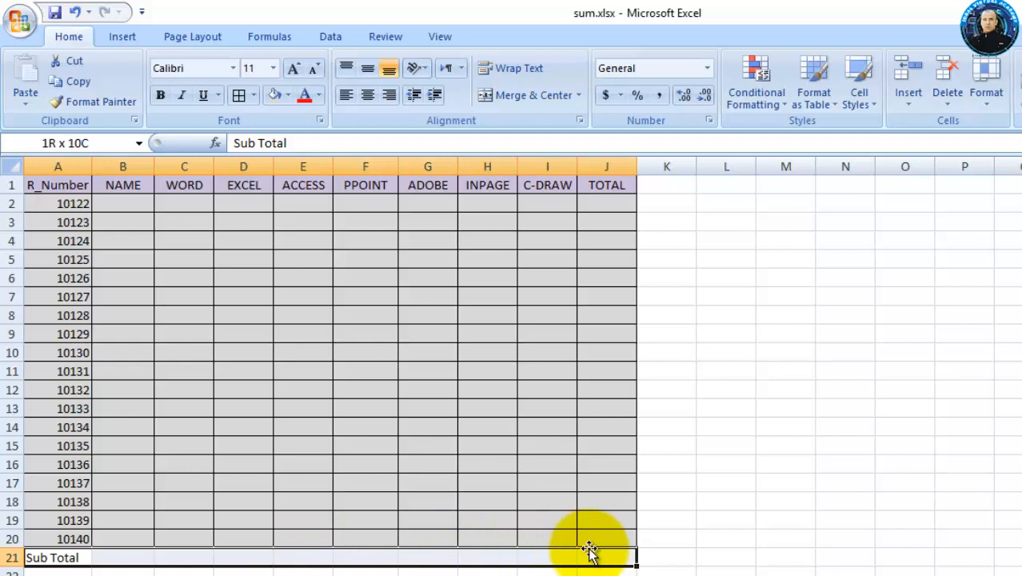
pyautogui.click(285, 89)
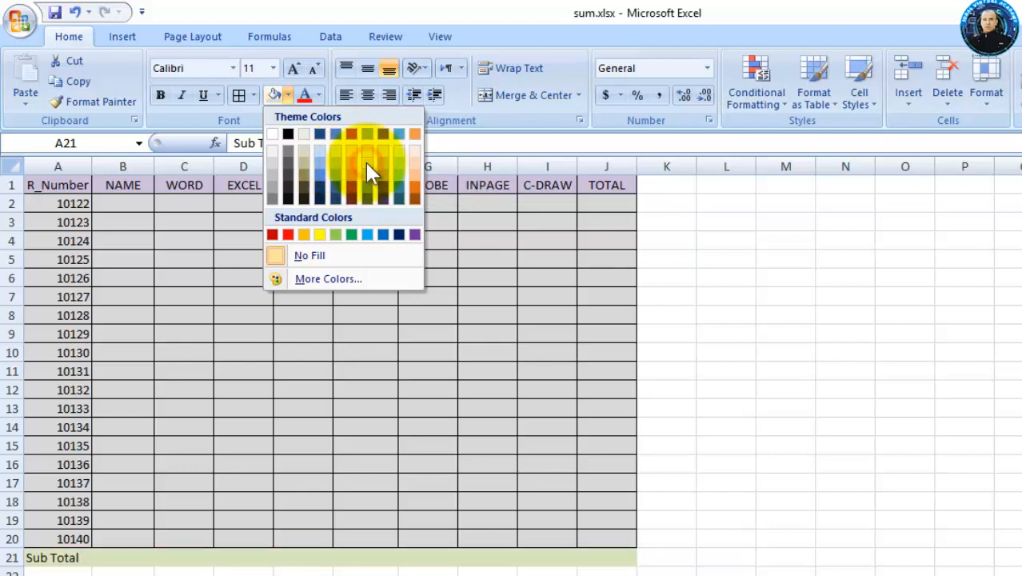
pyautogui.click(365, 168)
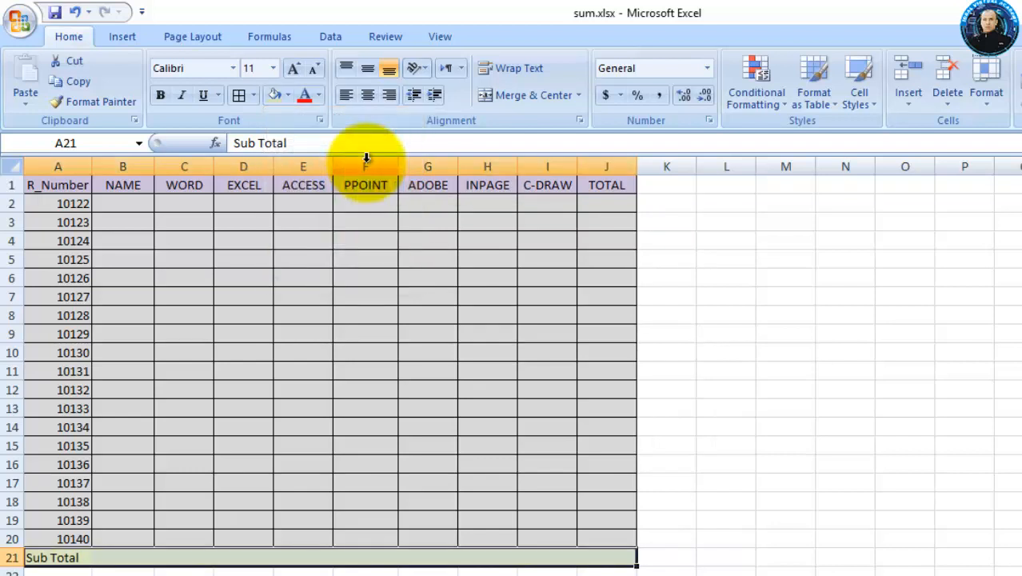
pyautogui.click(241, 96)
pyautogui.click(711, 411)
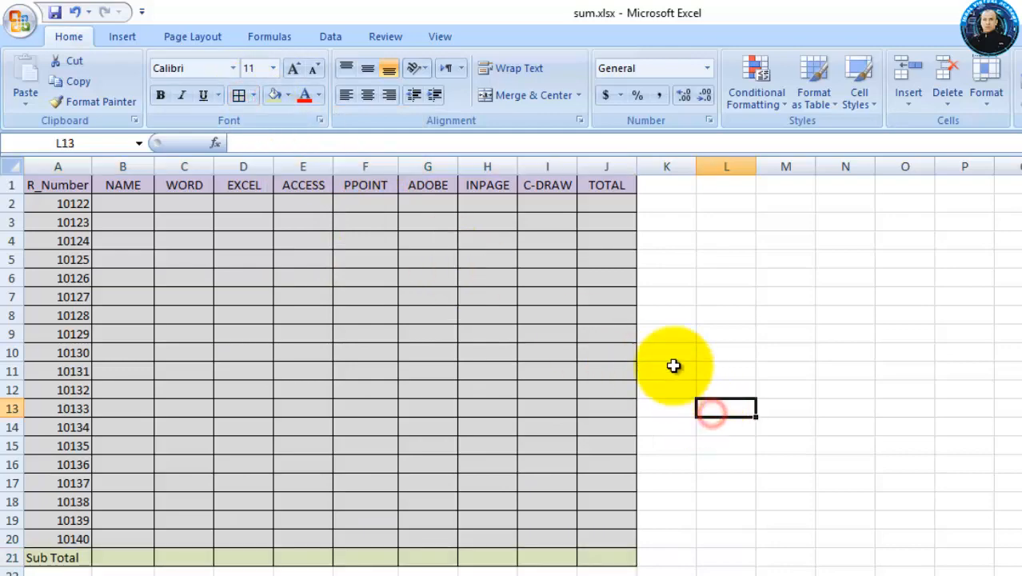
pyautogui.click(586, 206)
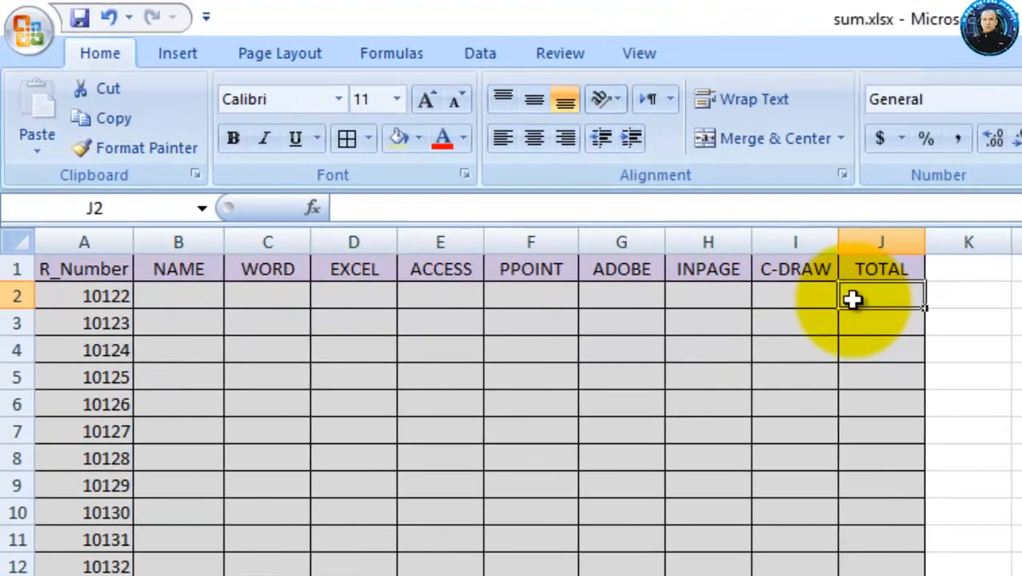
pyautogui.write('=')
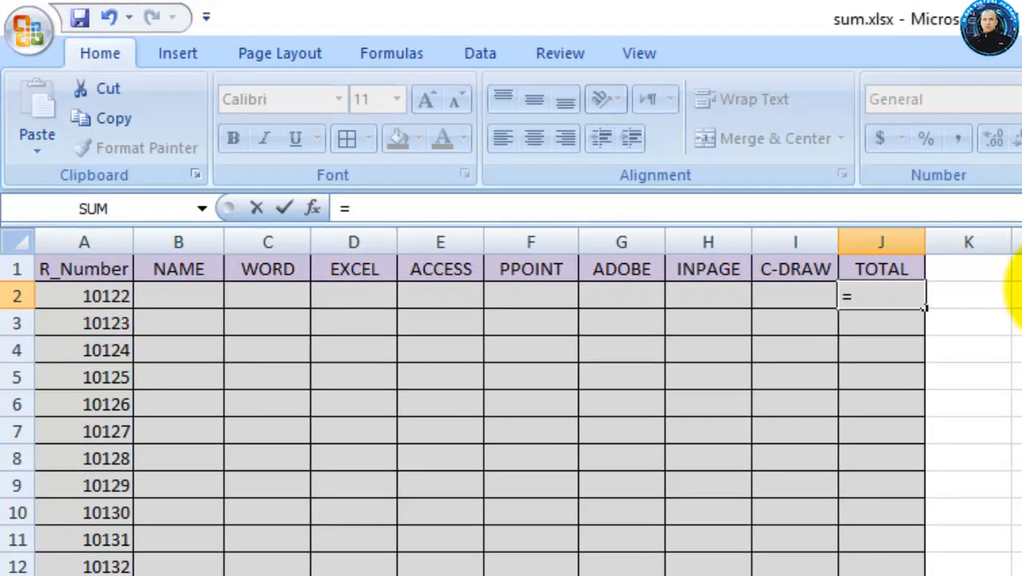
pyautogui.write('sum')
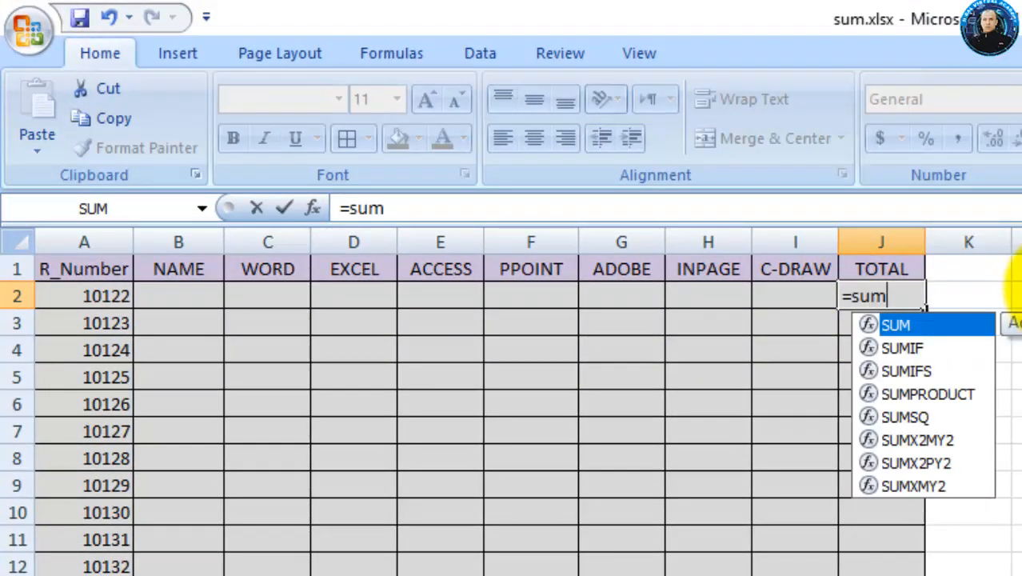
pyautogui.write('(')
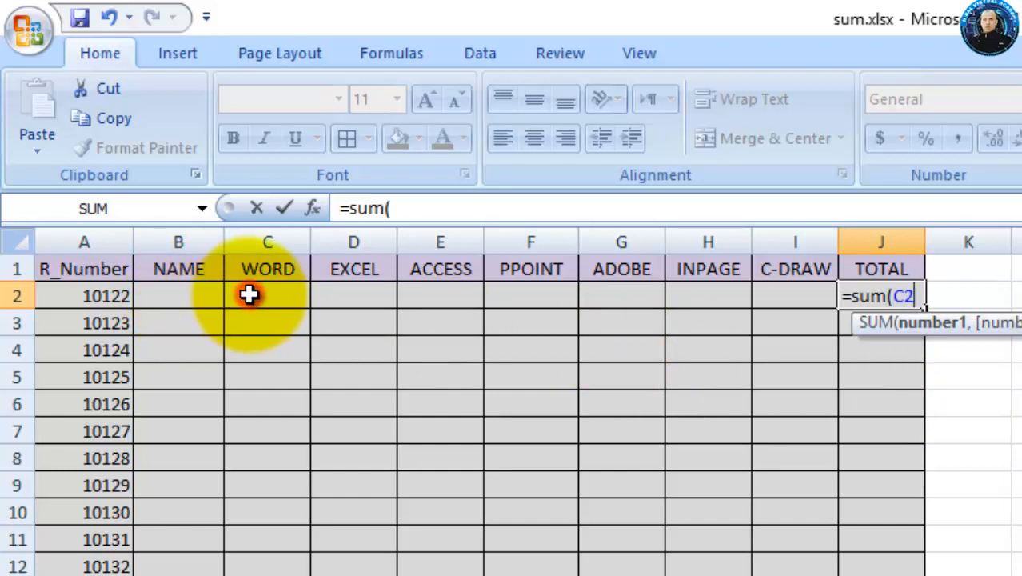
pyautogui.moveTo(249, 295); pyautogui.dragTo(778, 295)
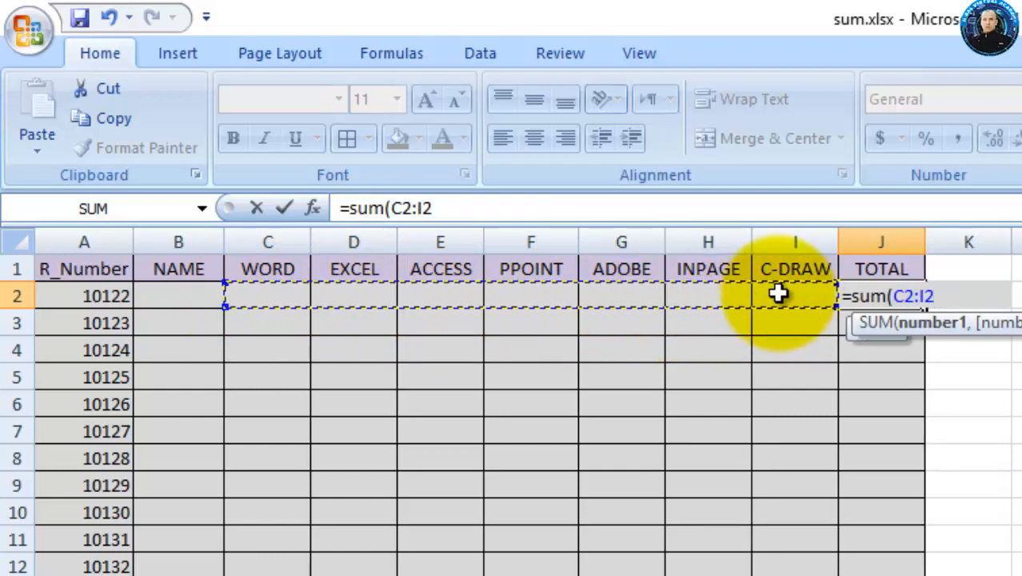
pyautogui.press('BackSpace')
pyautogui.press('BackSpace')
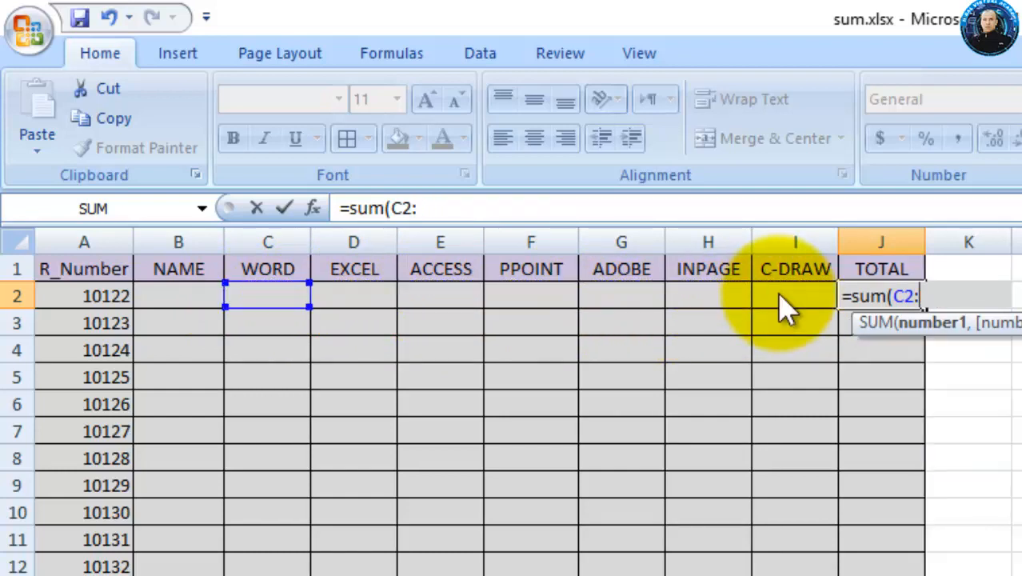
pyautogui.press('BackSpace')
pyautogui.press('BackSpace')
pyautogui.press('BackSpace')
pyautogui.press('BackSpace')
pyautogui.press('BackSpace')
pyautogui.press('BackSpace')
pyautogui.press('BackSpace')
pyautogui.press('BackSpace')
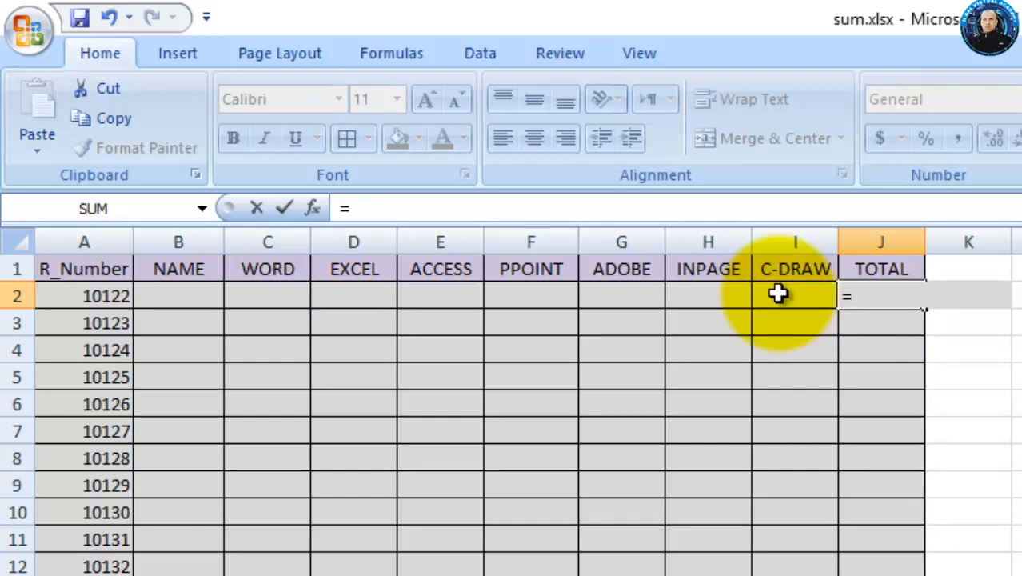
# Enter the formula =sum(C2:I2) in cell J2 of the TOTAL column
pyautogui.write('=sum')
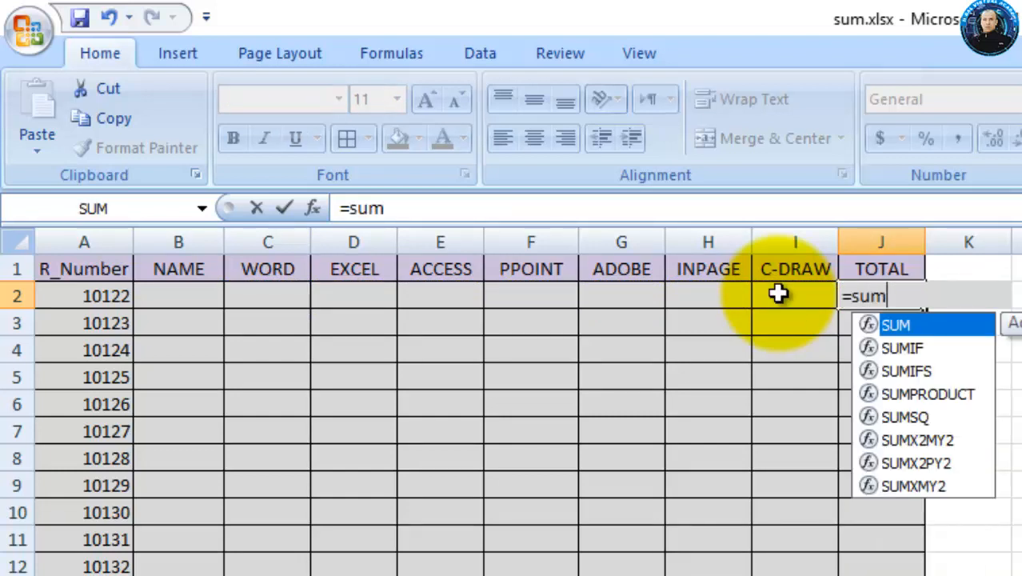
pyautogui.write('(')
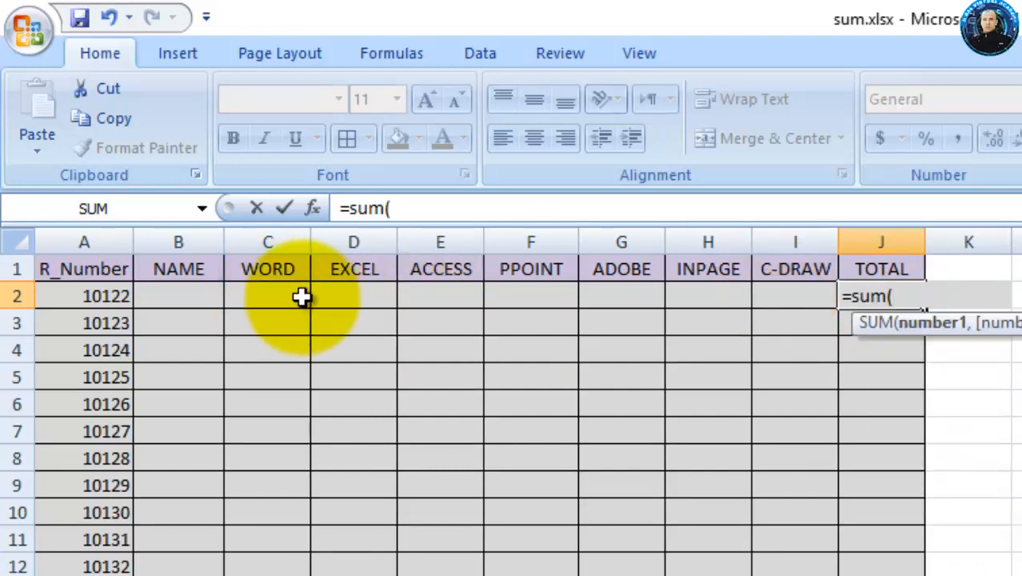
pyautogui.moveTo(276, 298); pyautogui.dragTo(776, 298)
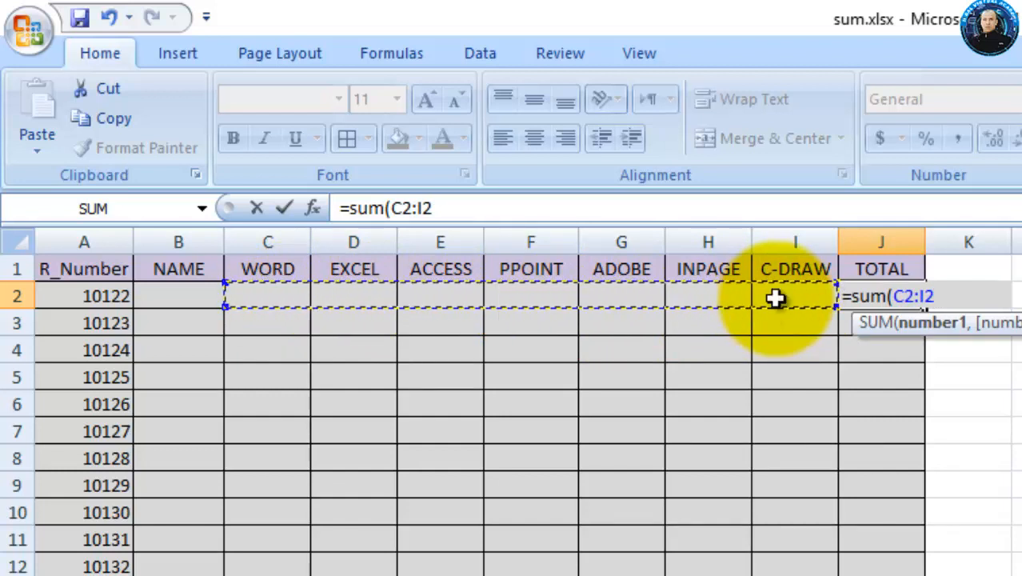
pyautogui.write(')')
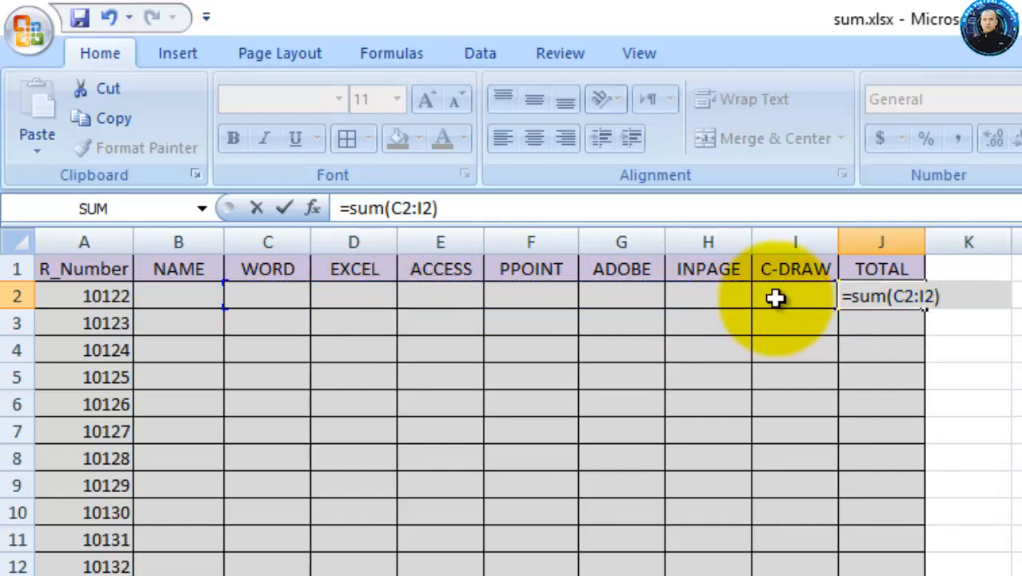
pyautogui.press('Return')
pyautogui.click(913, 298)
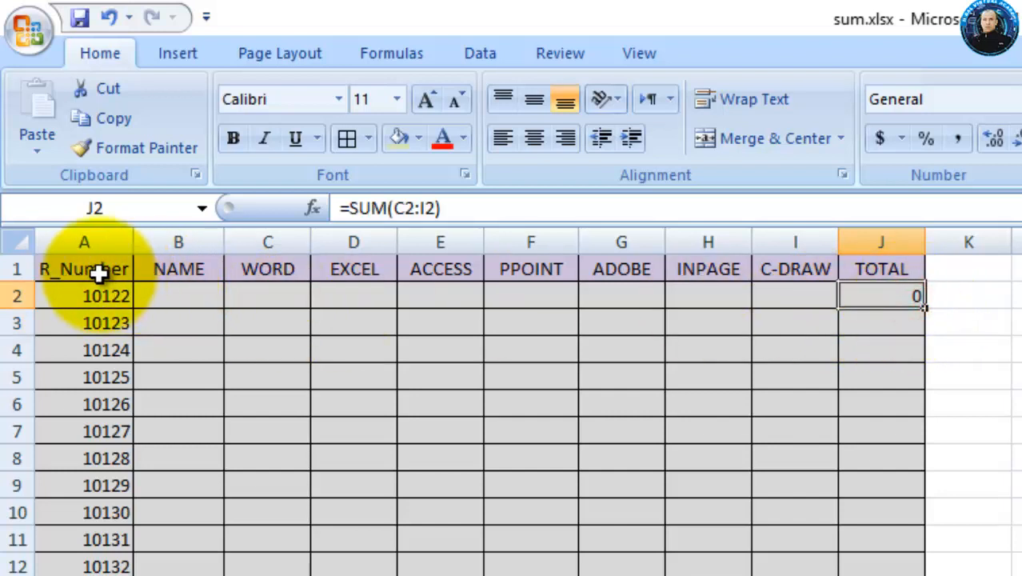
# Change the fill of the header row A1 to J1 to a light orange theme color
pyautogui.moveTo(97, 274); pyautogui.dragTo(877, 293)
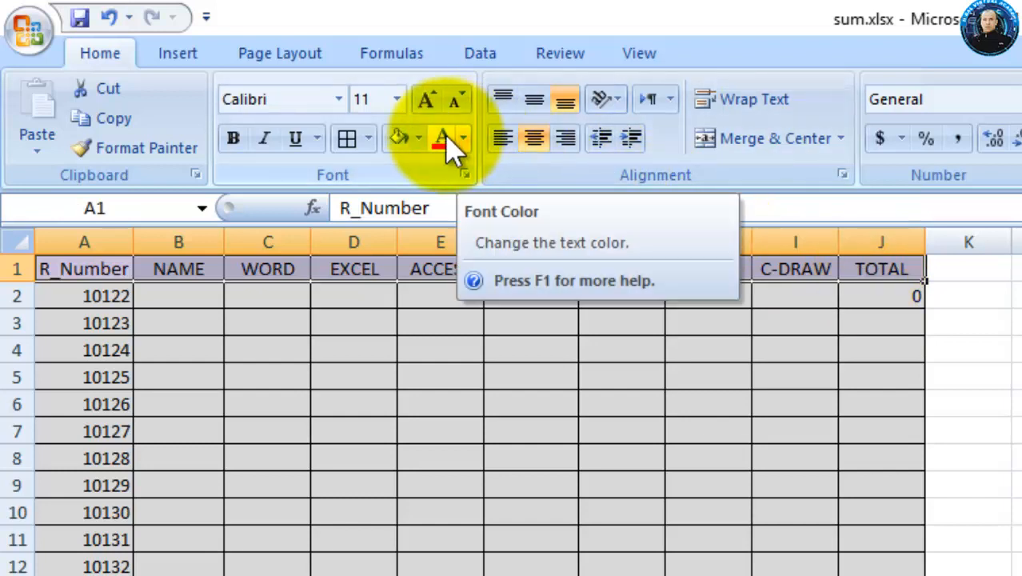
pyautogui.click(418, 138)
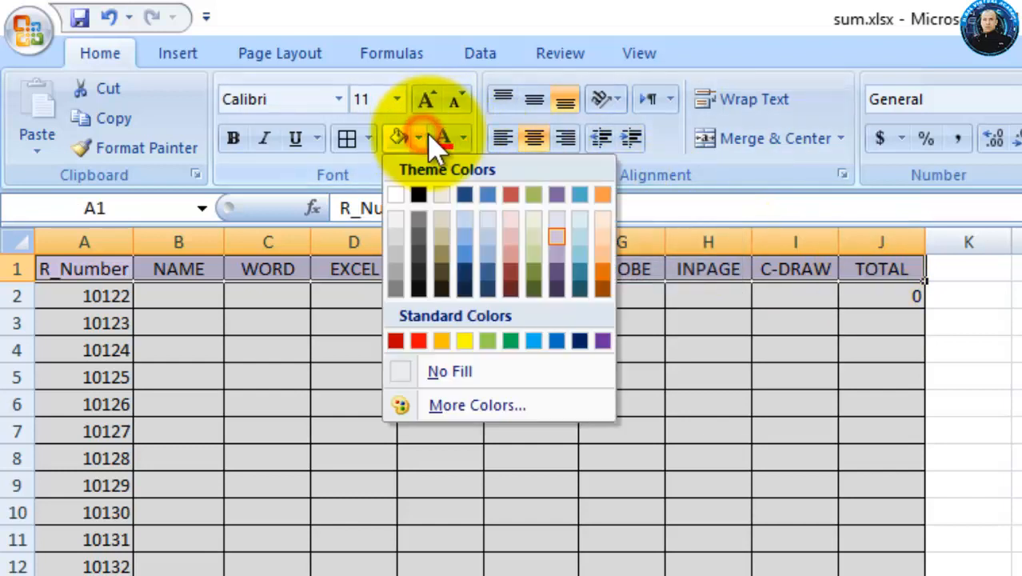
pyautogui.click(602, 230)
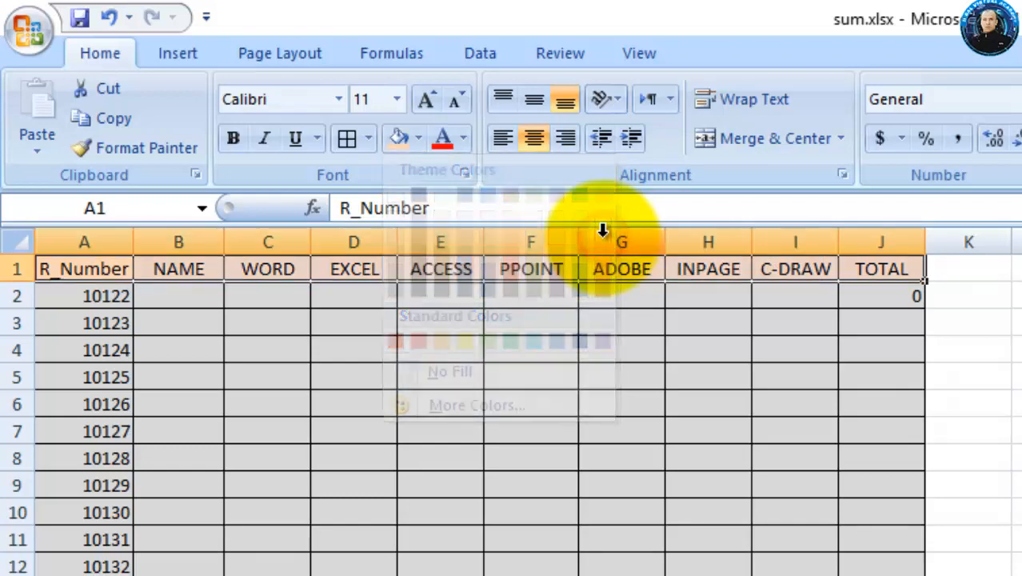
# Change the fill of the Sub Total row A21 to J21 to the same light orange as the header row
pyautogui.click(367, 575)
pyautogui.moveTo(51, 547); pyautogui.dragTo(595, 552)
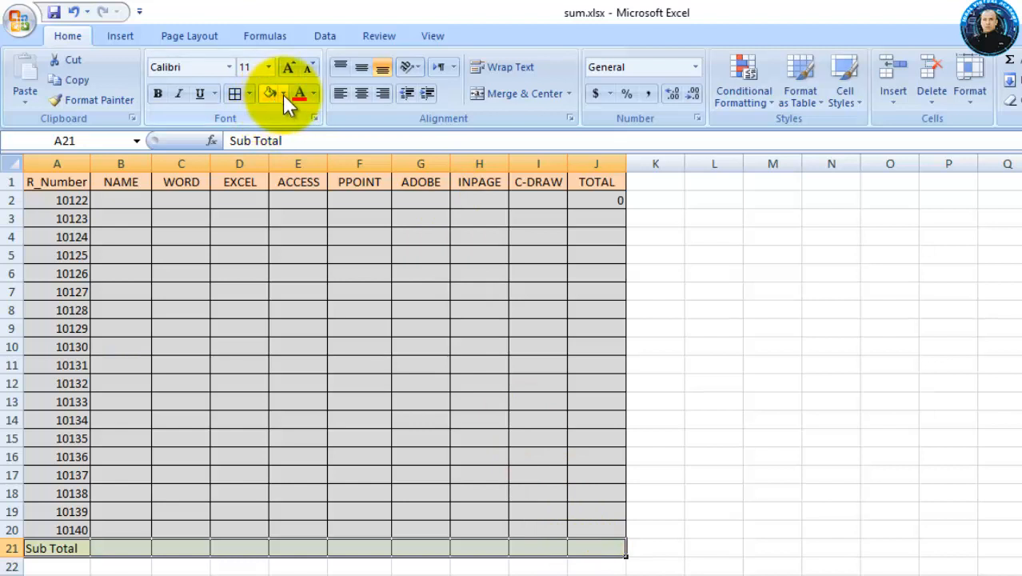
pyautogui.click(282, 93)
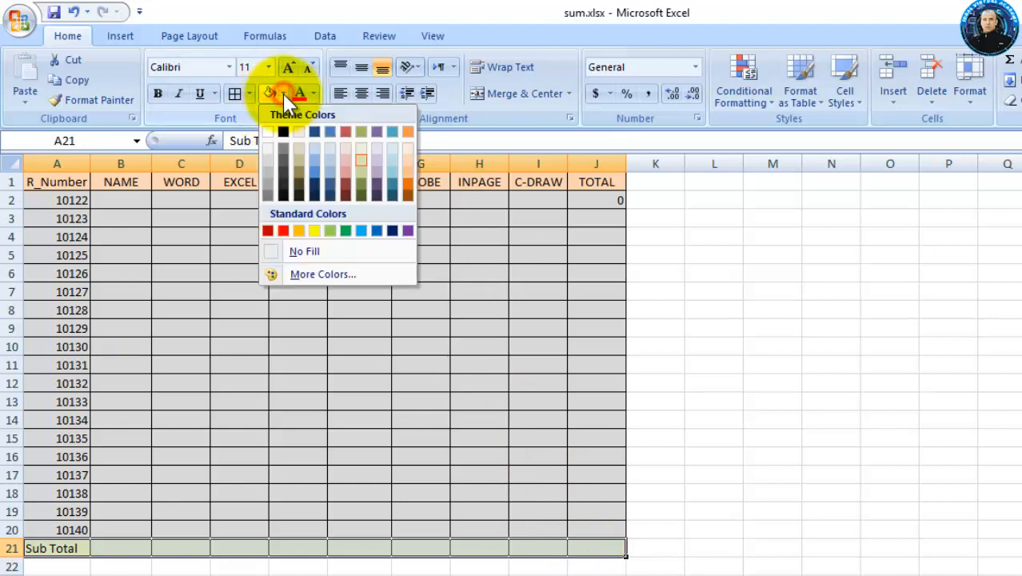
pyautogui.click(409, 160)
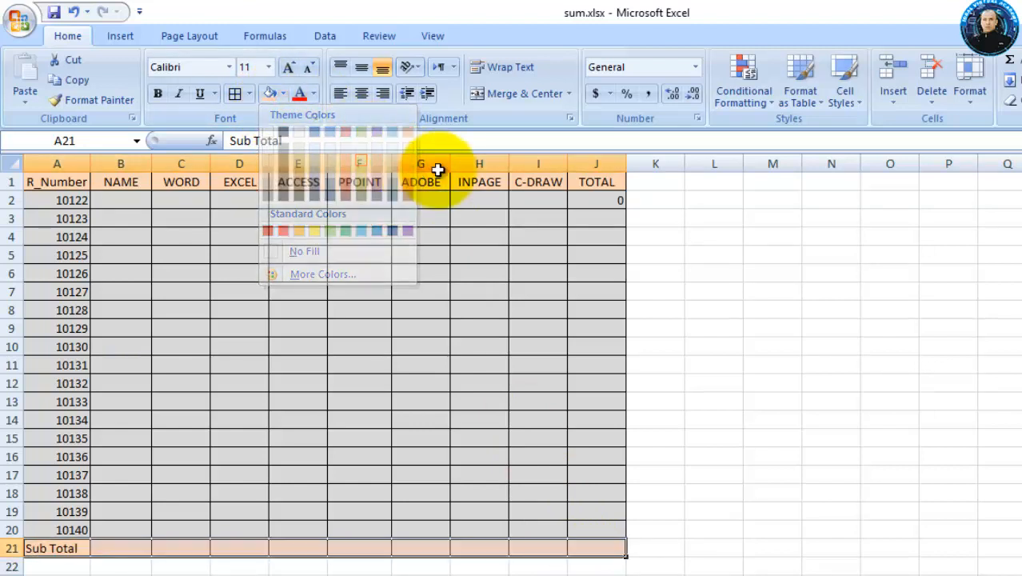
pyautogui.click(752, 239)
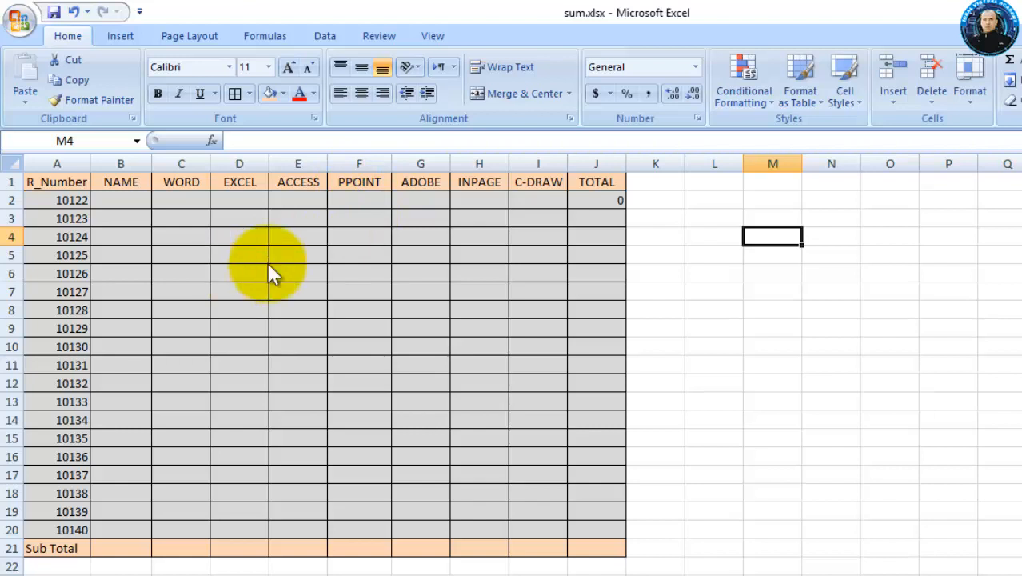
pyautogui.click(284, 93)
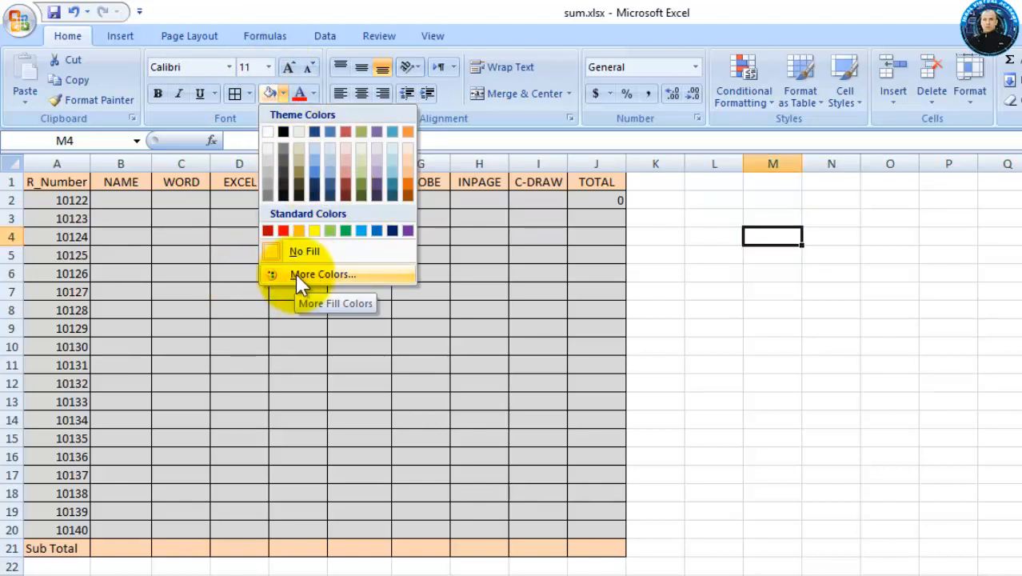
pyautogui.click(541, 251)
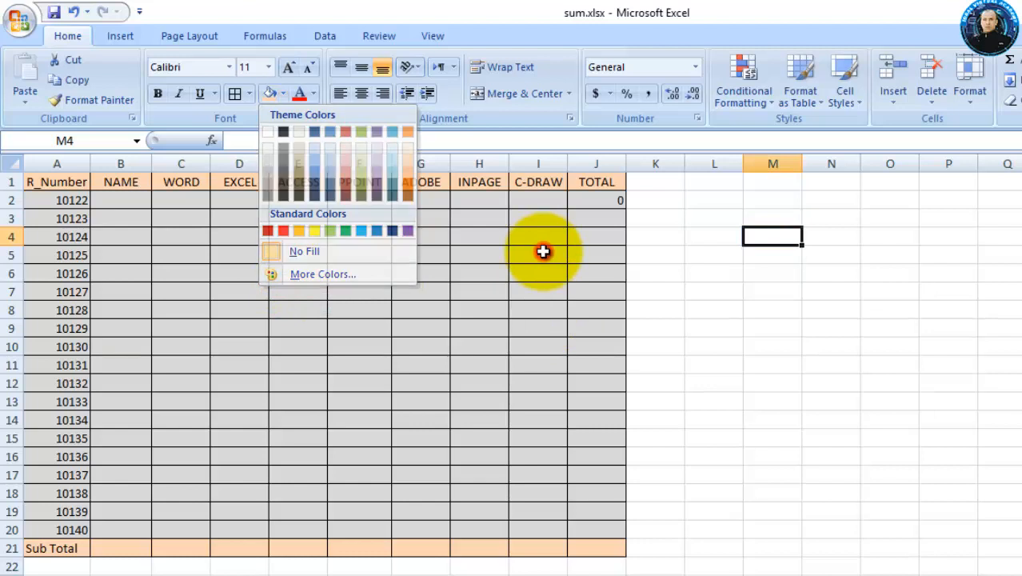
pyautogui.click(593, 201)
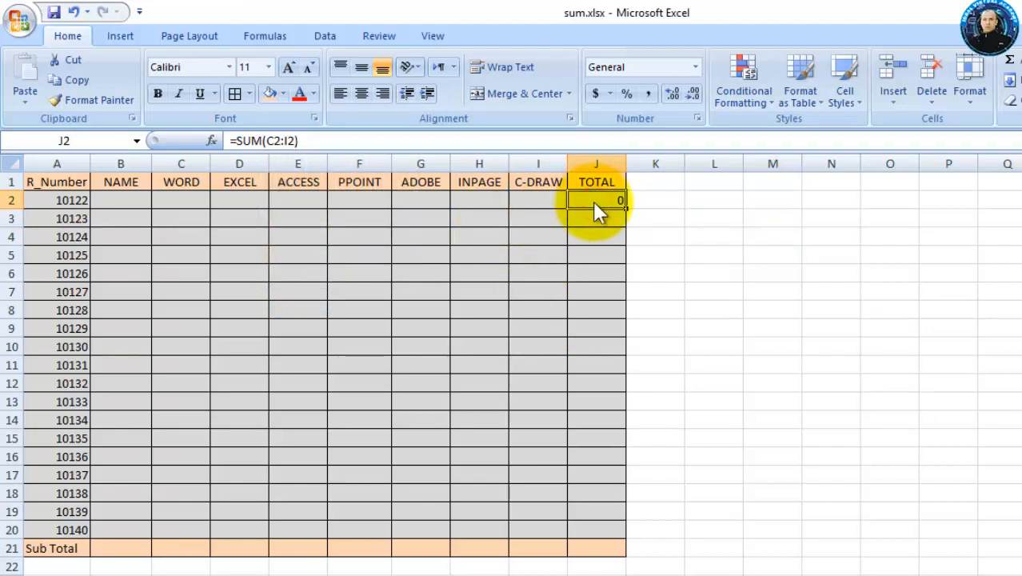
pyautogui.rightClick(593, 201)
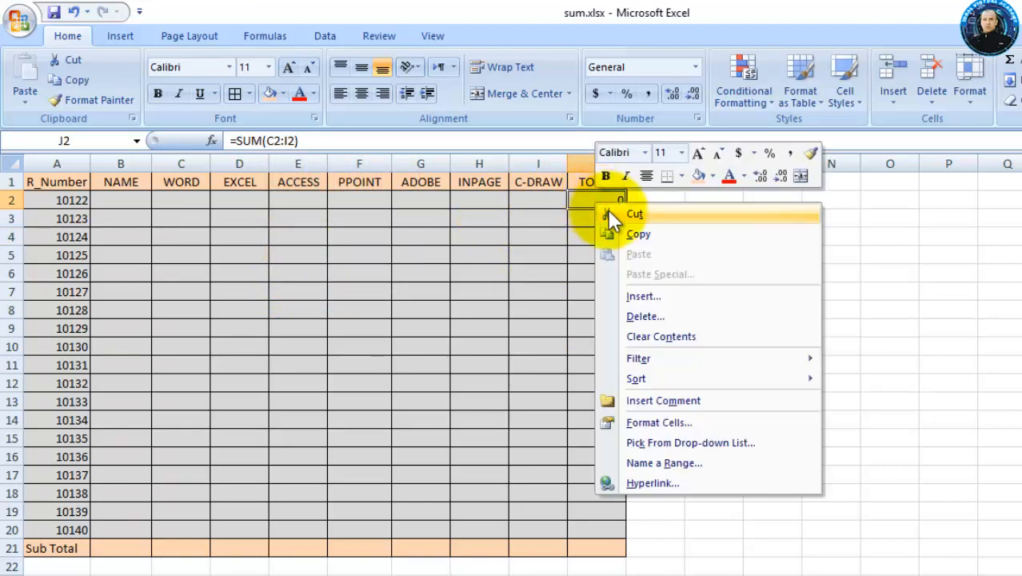
pyautogui.click(201, 200)
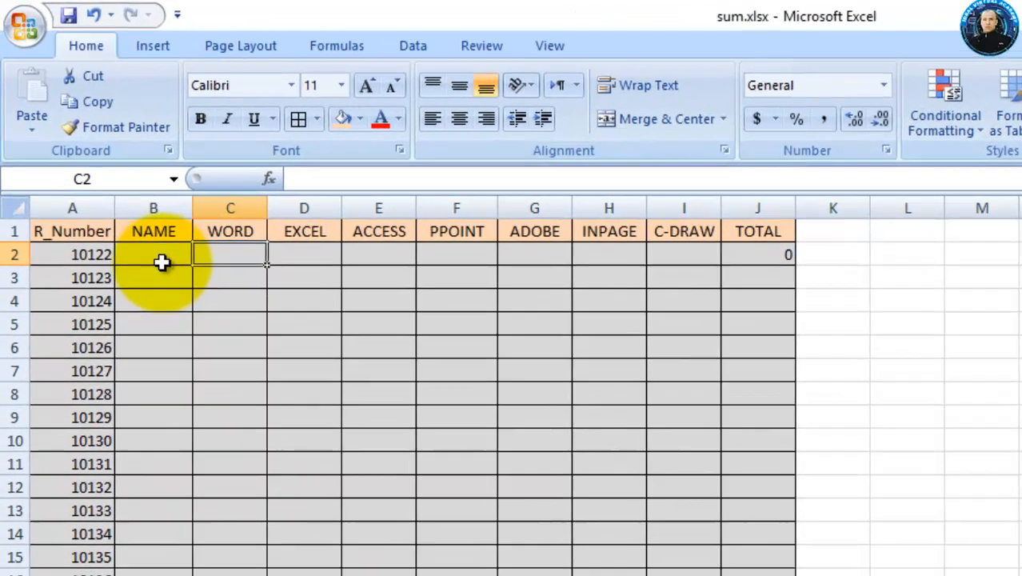
# Enter the first student's name in B2 and the marks 44, 66 and 55 under WORD, EXCEL and ACCESS in row 2
pyautogui.click(127, 201)
pyautogui.doubleClick(205, 323)
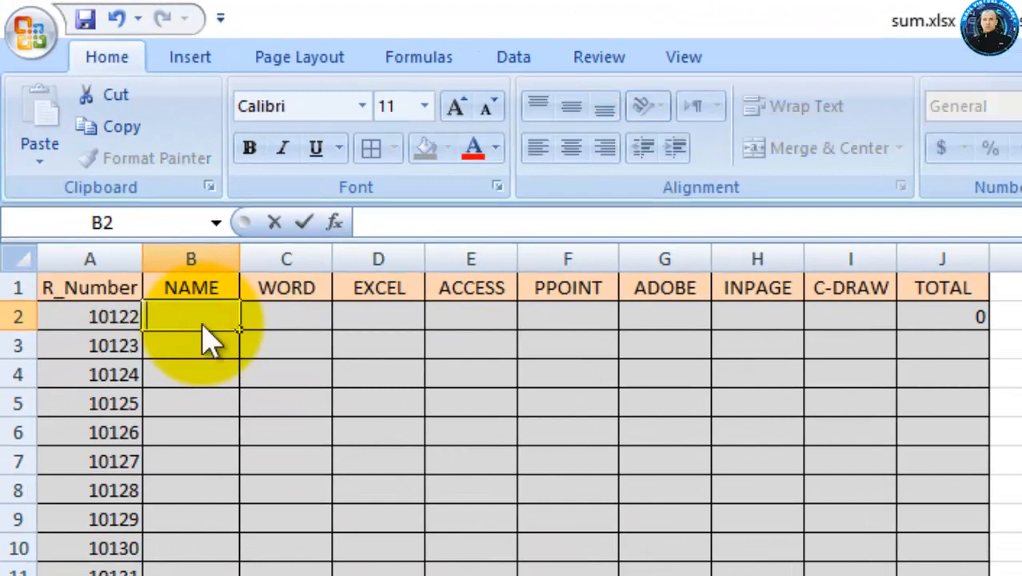
pyautogui.write('Abid')
pyautogui.press('Tab')
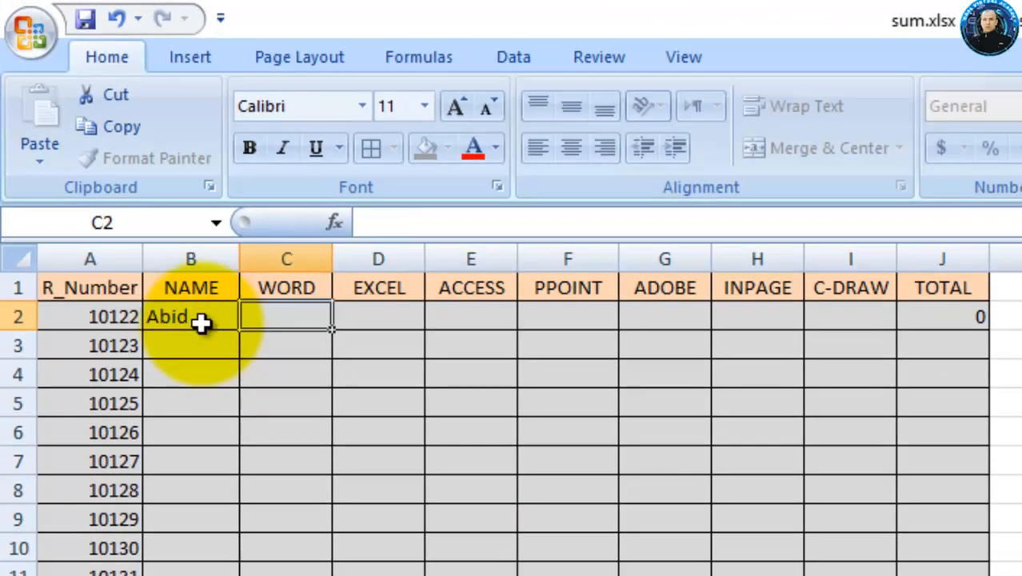
pyautogui.write('44')
pyautogui.press('Tab')
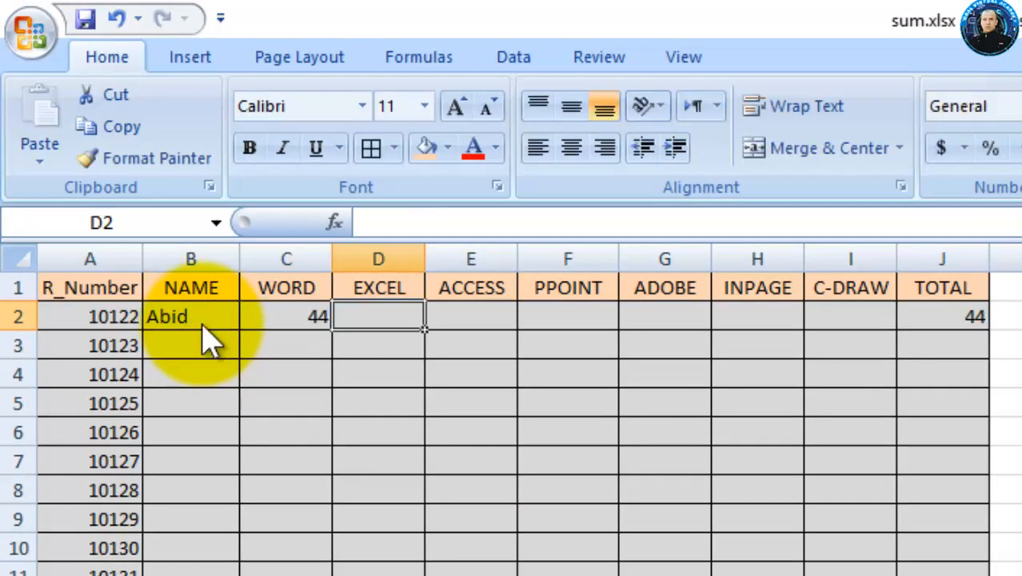
pyautogui.write('66')
pyautogui.press('Tab')
pyautogui.write('55')
pyautogui.press('Tab')
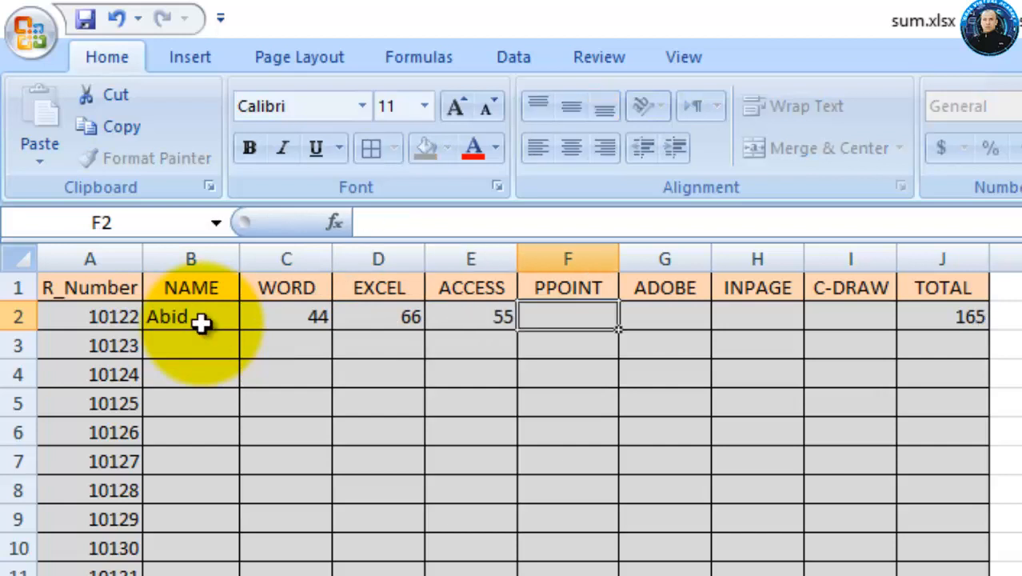
# Complete row 2 with the marks 66, 55, 55 and 44 under PPOINT, ADOBE, INPAGE and C-DRAW
pyautogui.write('66')
pyautogui.press('Tab')
pyautogui.write('55')
pyautogui.press('Tab')
pyautogui.write('55')
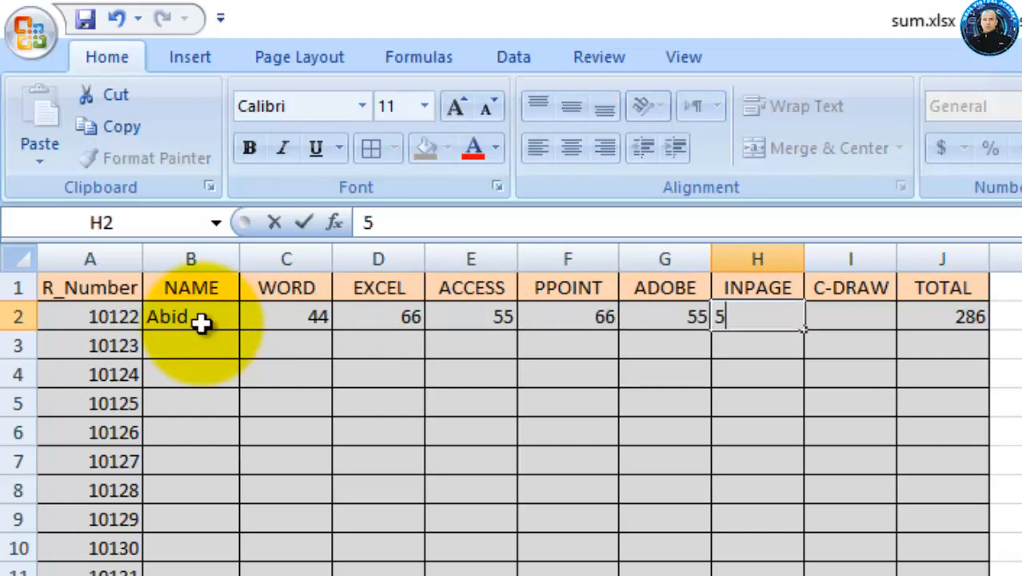
pyautogui.press('Tab')
pyautogui.write('44')
pyautogui.press('Tab')
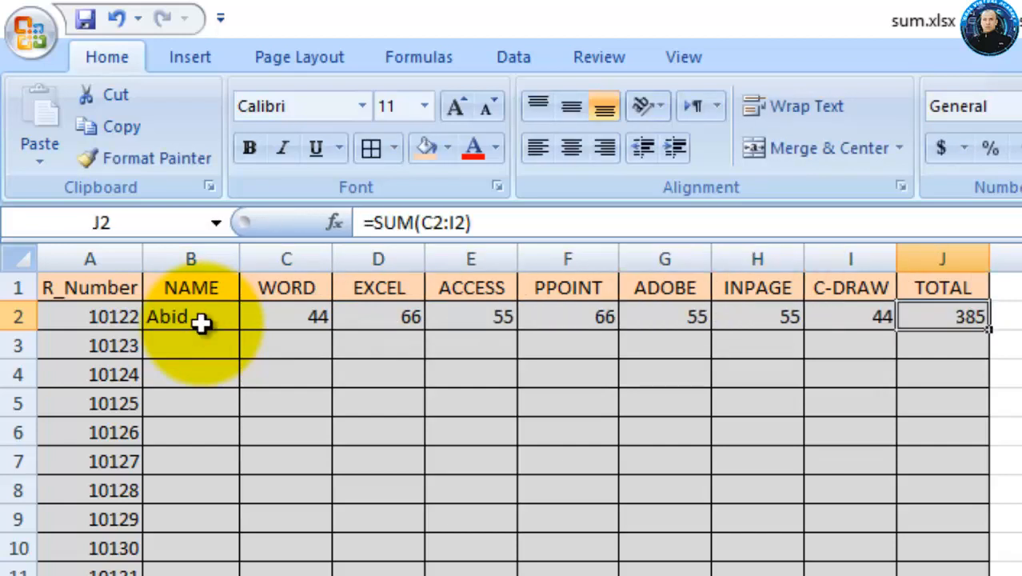
# Copy the SUM formula from J2 down the TOTAL column to J20
pyautogui.doubleClick(972, 315)
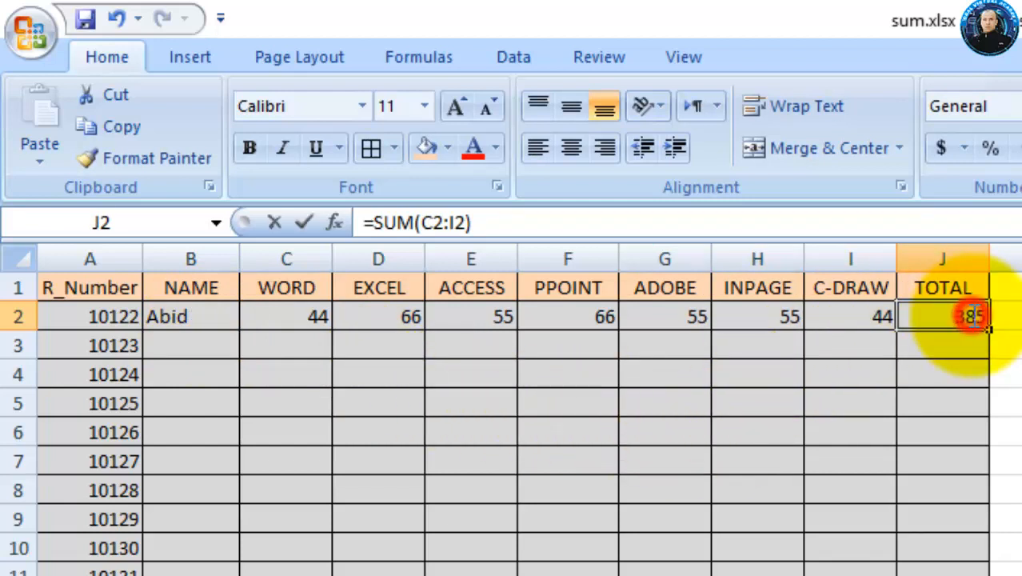
pyautogui.click(1009, 404)
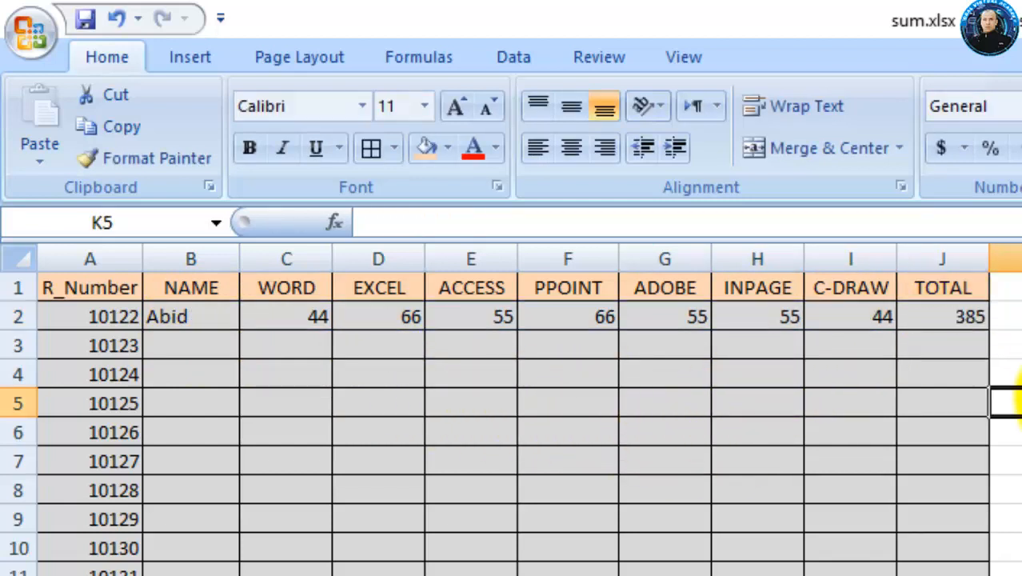
pyautogui.click(945, 321)
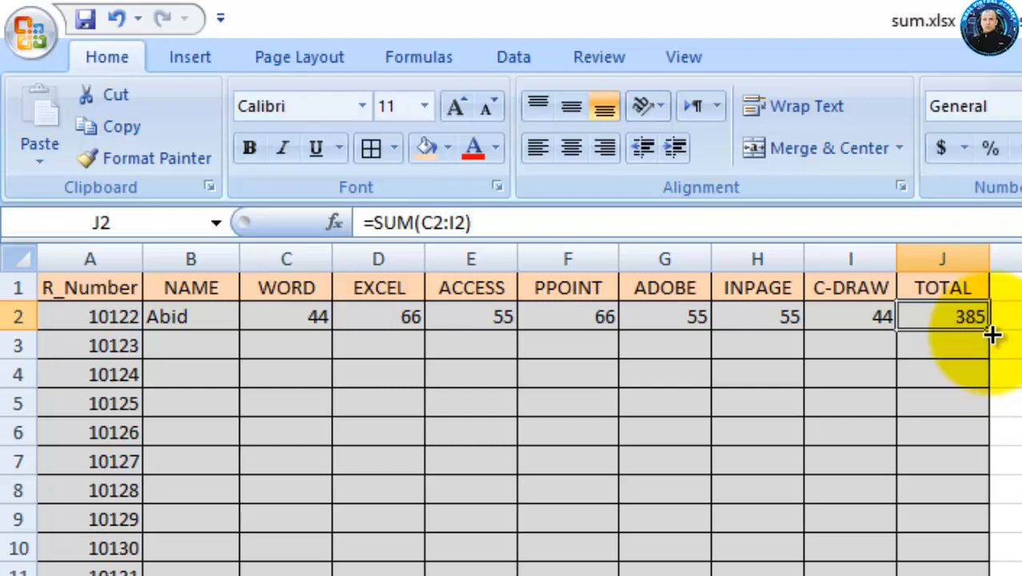
pyautogui.moveTo(992, 335); pyautogui.dragTo(988, 575)
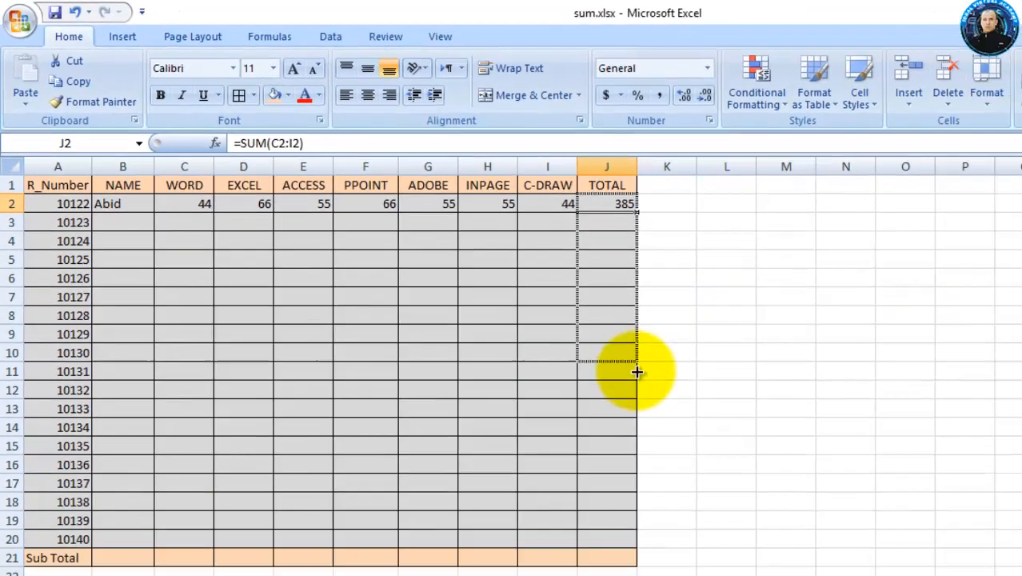
pyautogui.moveTo(637, 371); pyautogui.dragTo(616, 541)
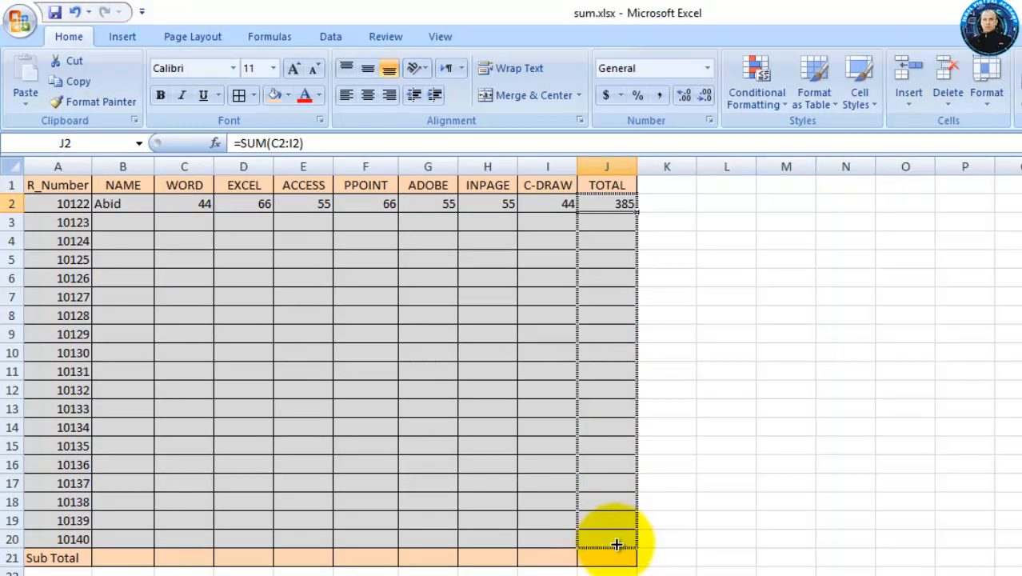
pyautogui.moveTo(616, 544); pyautogui.dragTo(619, 546)
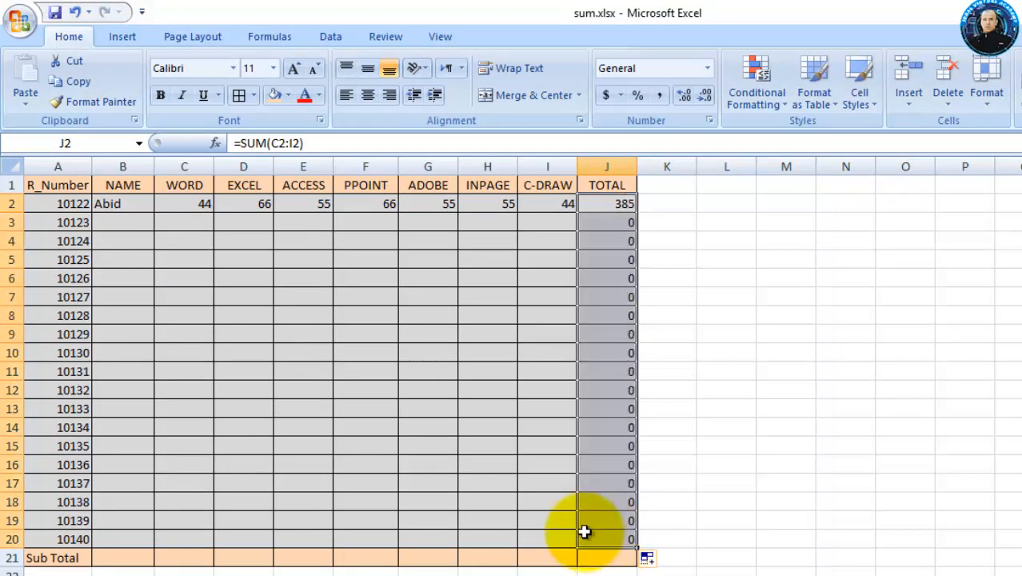
# Enter the second student's name in B3 and the mark 56 in each of the cells C3 to F3
pyautogui.click(176, 223)
pyautogui.click(124, 222)
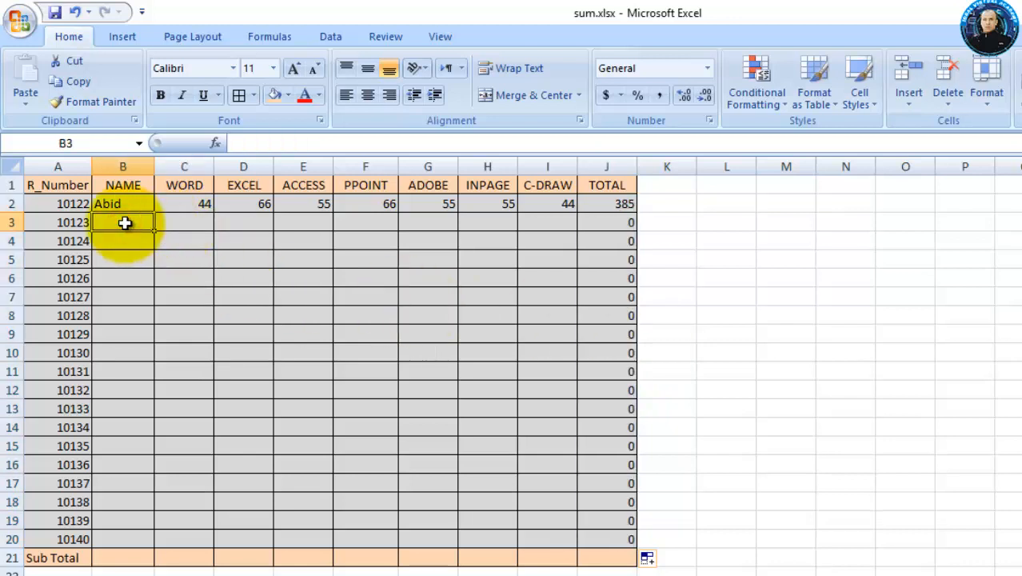
pyautogui.write('kH')
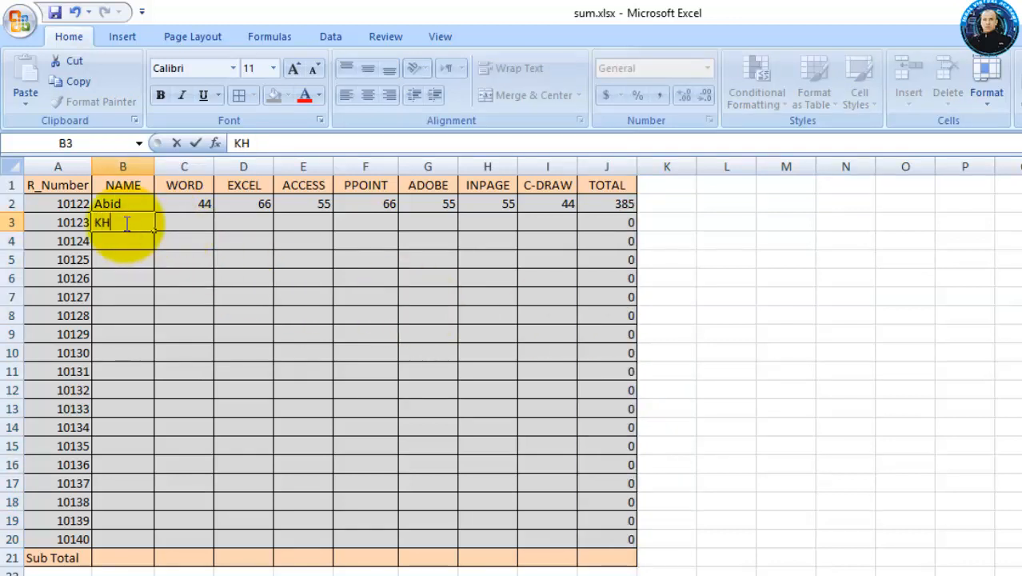
pyautogui.write('AN')
pyautogui.press('Tab')
pyautogui.write('5')
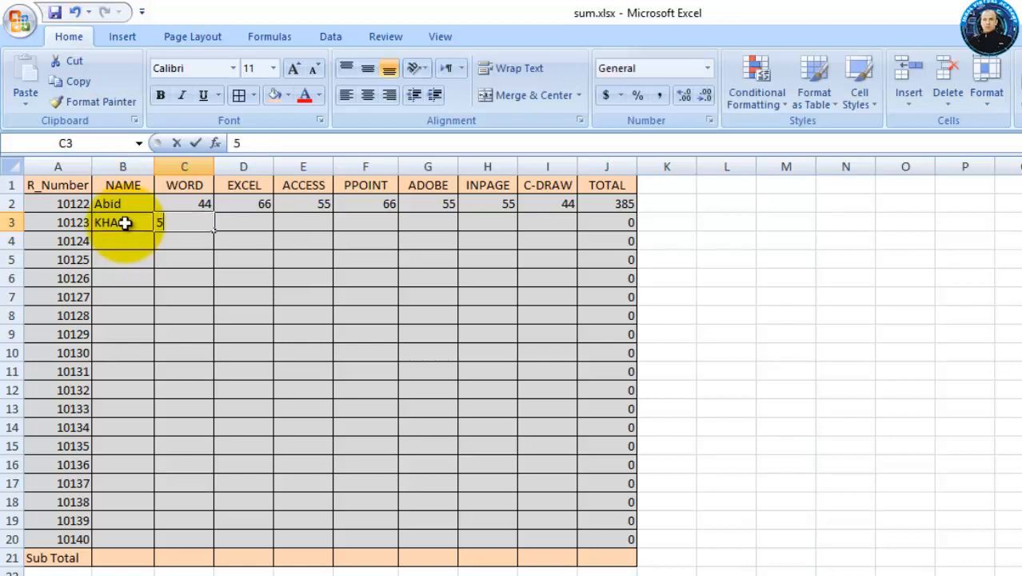
pyautogui.write('6')
pyautogui.press('Tab')
pyautogui.write('56\t56')
pyautogui.press('Tab')
pyautogui.write('56')
pyautogui.press('Tab')
# Complete row 3 with the mark 65 under ADOBE, INPAGE and C-DRAW
pyautogui.write('65')
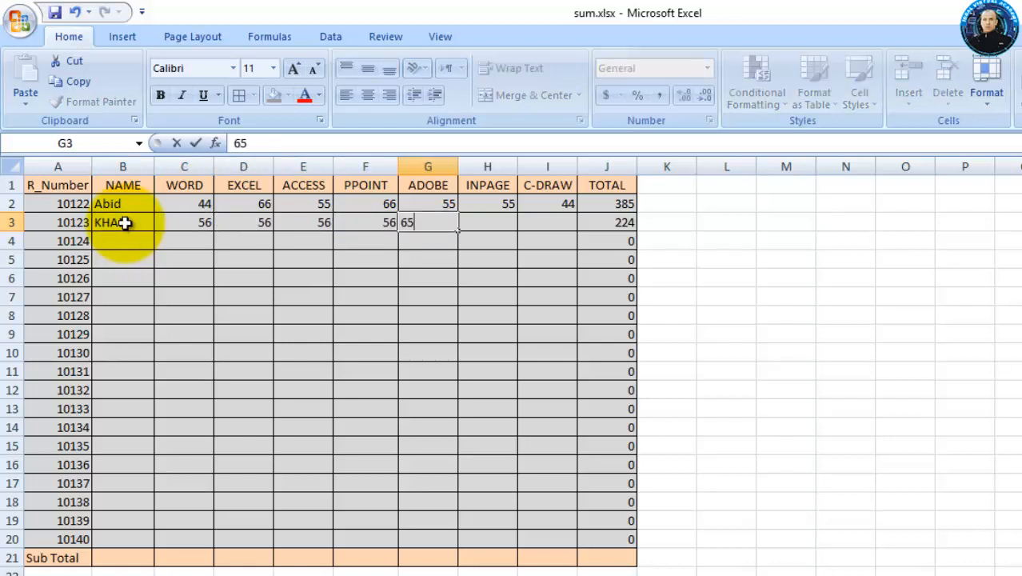
pyautogui.press('Tab')
pyautogui.write('65')
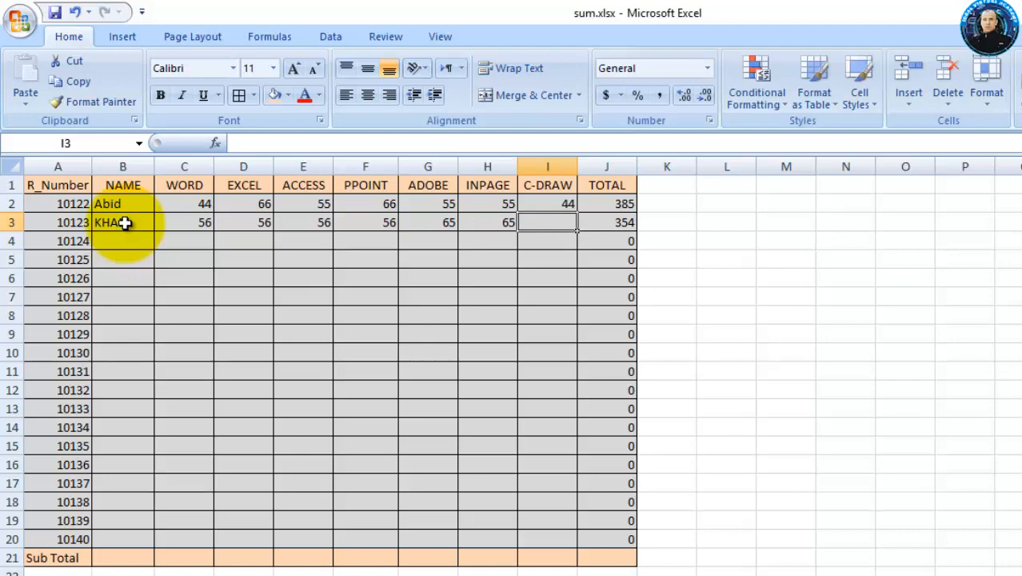
pyautogui.write('65')
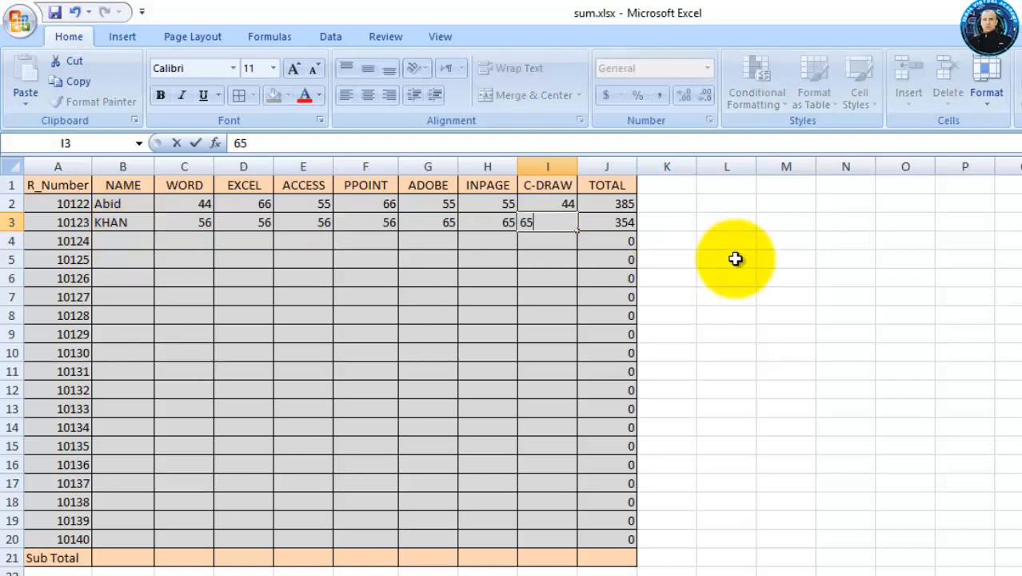
pyautogui.click(764, 262)
# Clear the contents of cell J2 in the TOTAL column
pyautogui.click(610, 204)
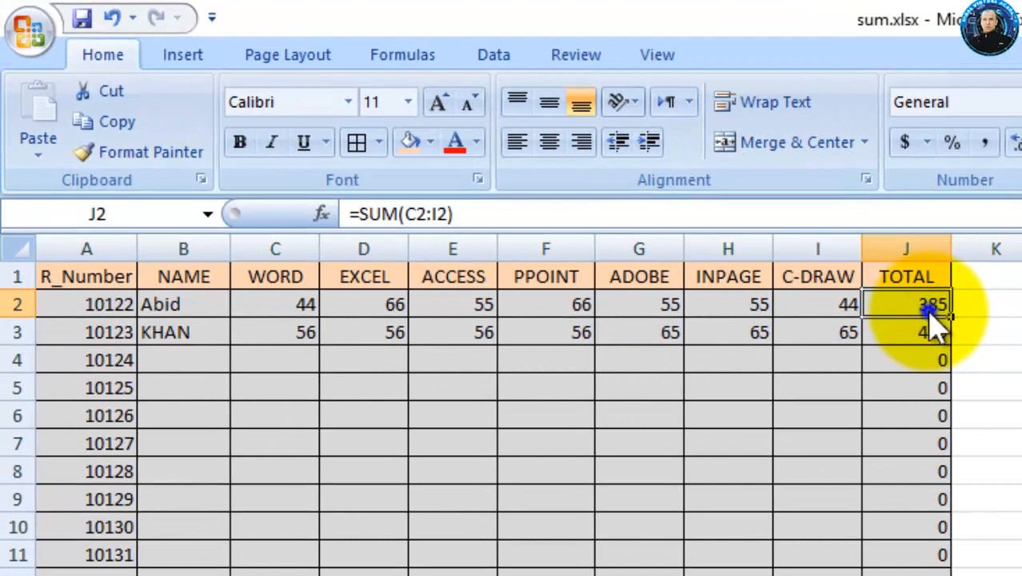
pyautogui.rightClick(932, 311)
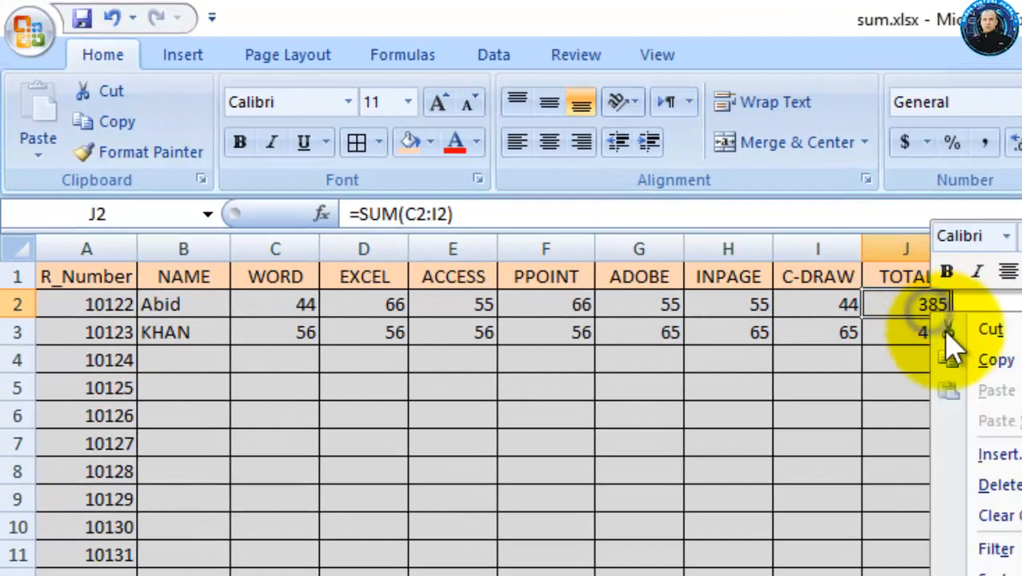
pyautogui.click(1009, 514)
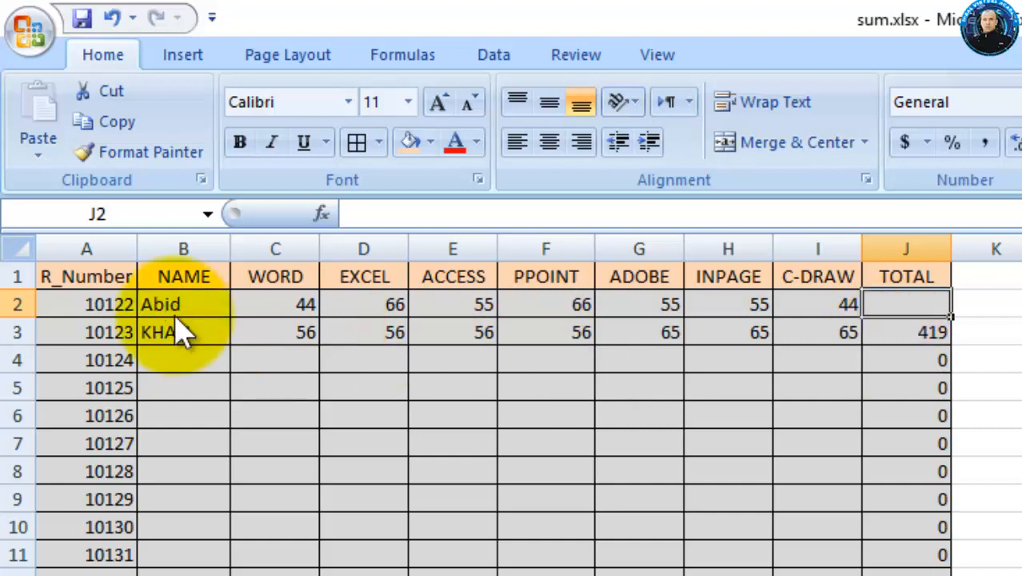
# Try a light aqua fill on the student rows from A2 across to column J and replace it with a dark gray theme color
pyautogui.moveTo(100, 306); pyautogui.dragTo(907, 574)
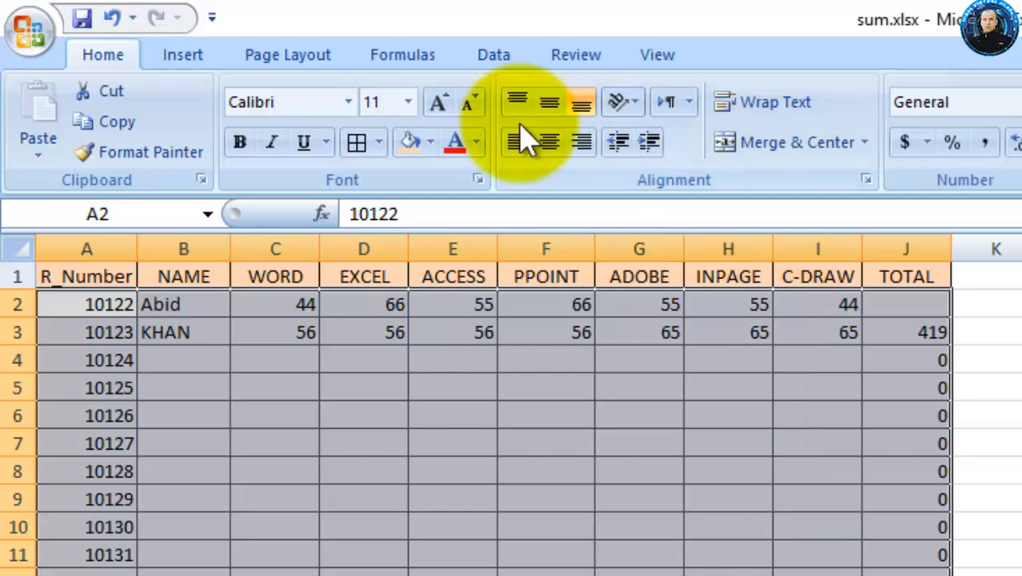
pyautogui.click(428, 143)
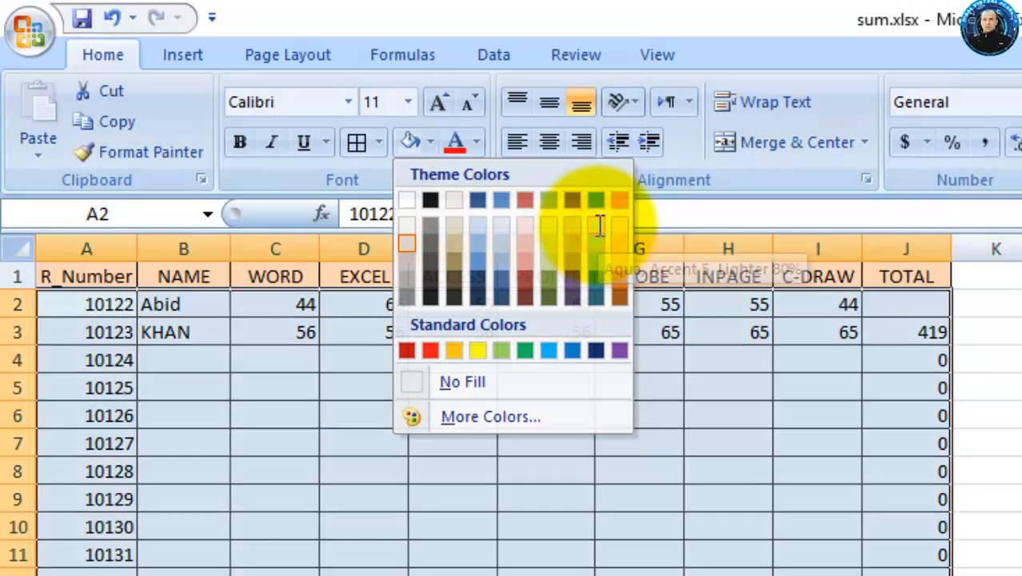
pyautogui.click(598, 224)
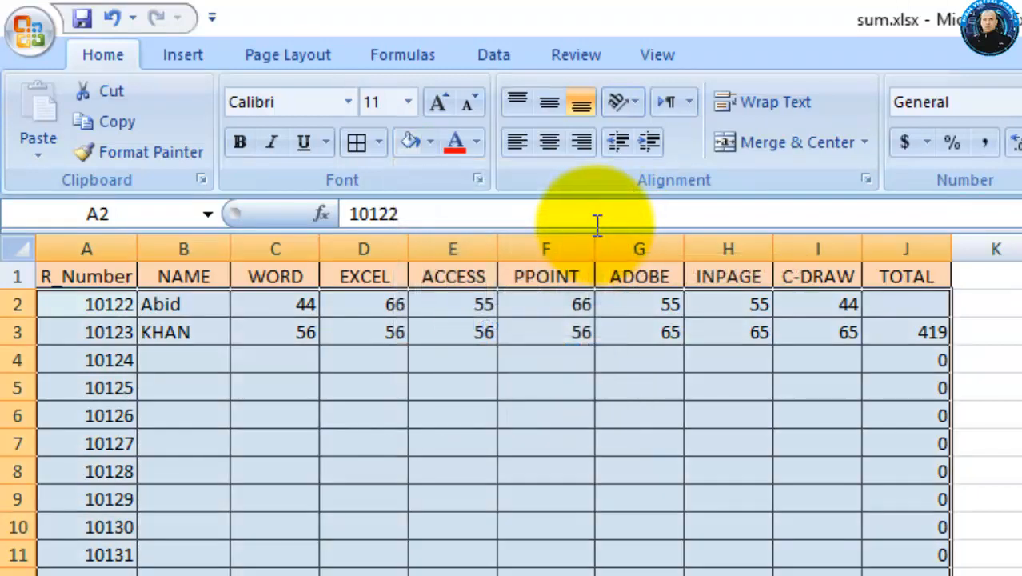
pyautogui.click(432, 147)
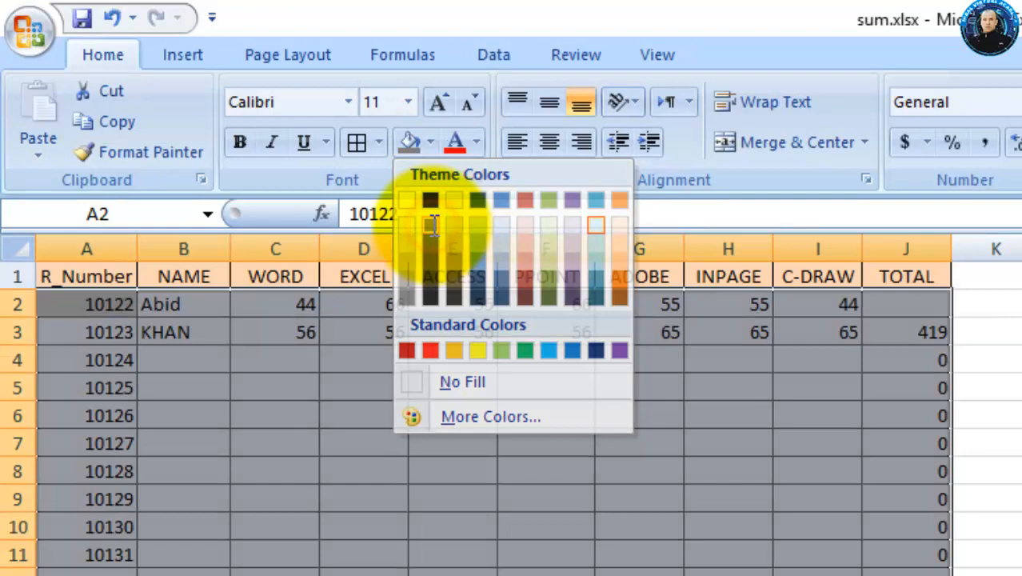
pyautogui.click(431, 224)
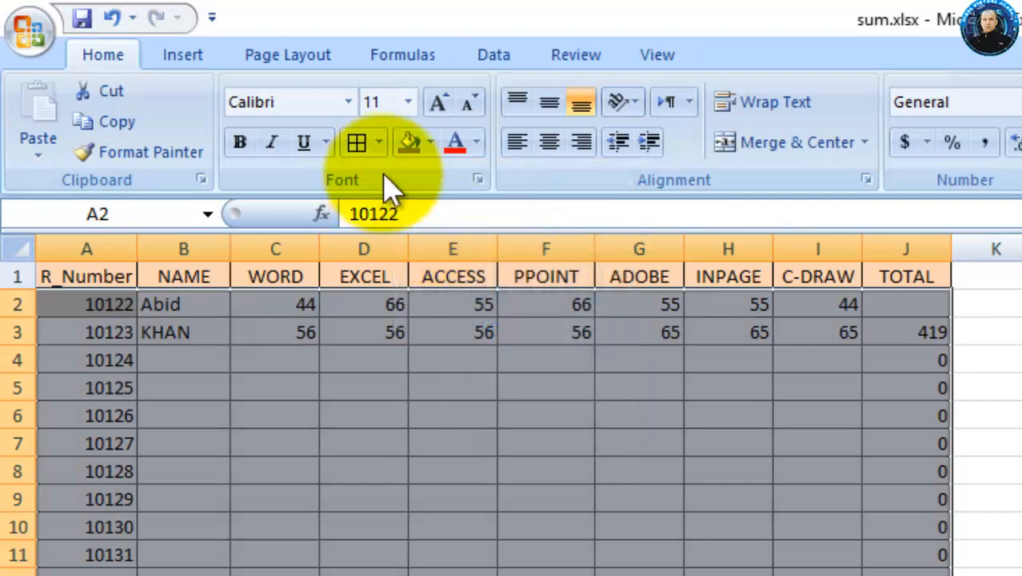
# Set the text of the selected student rows to white and bold
pyautogui.click(477, 144)
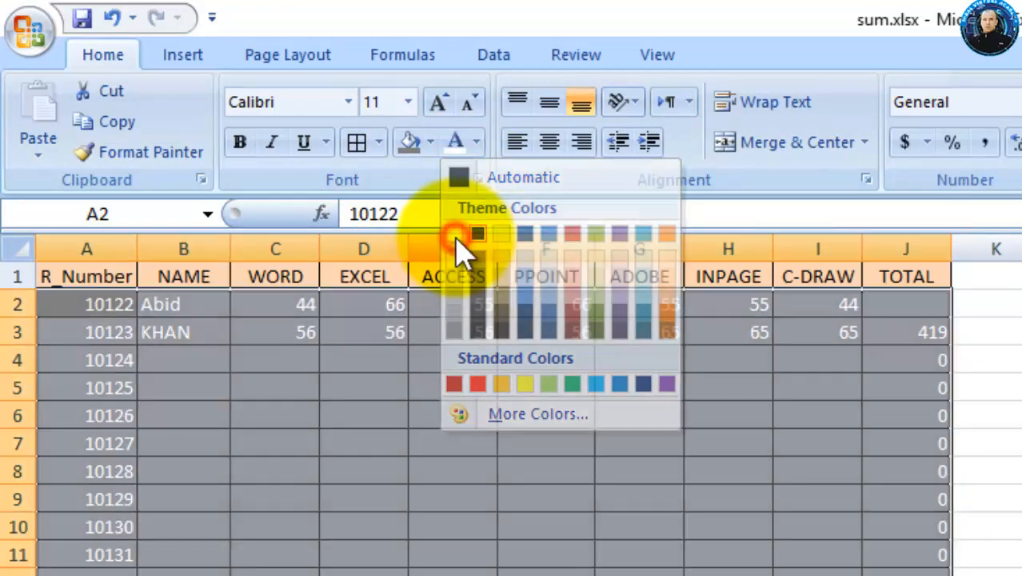
pyautogui.click(454, 233)
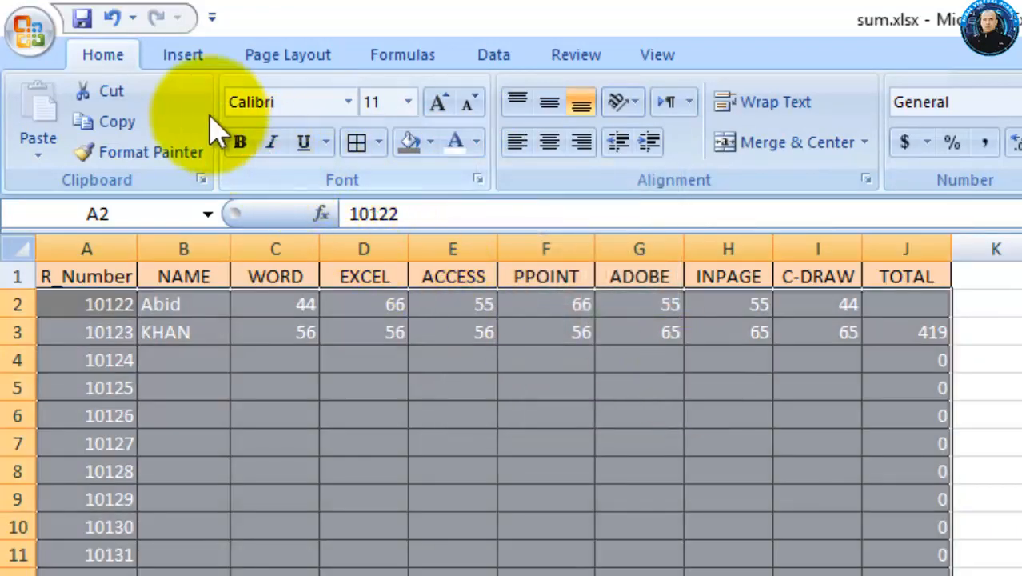
pyautogui.click(240, 142)
pyautogui.click(1000, 416)
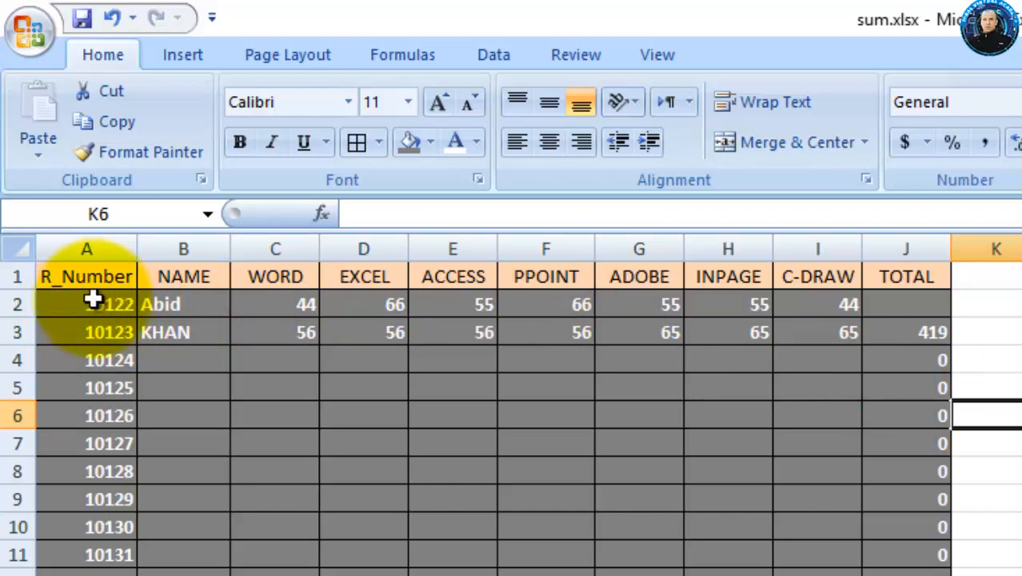
# Center the text in the student rows from A2 across to column J
pyautogui.moveTo(93, 303); pyautogui.dragTo(906, 575)
pyautogui.click(550, 151)
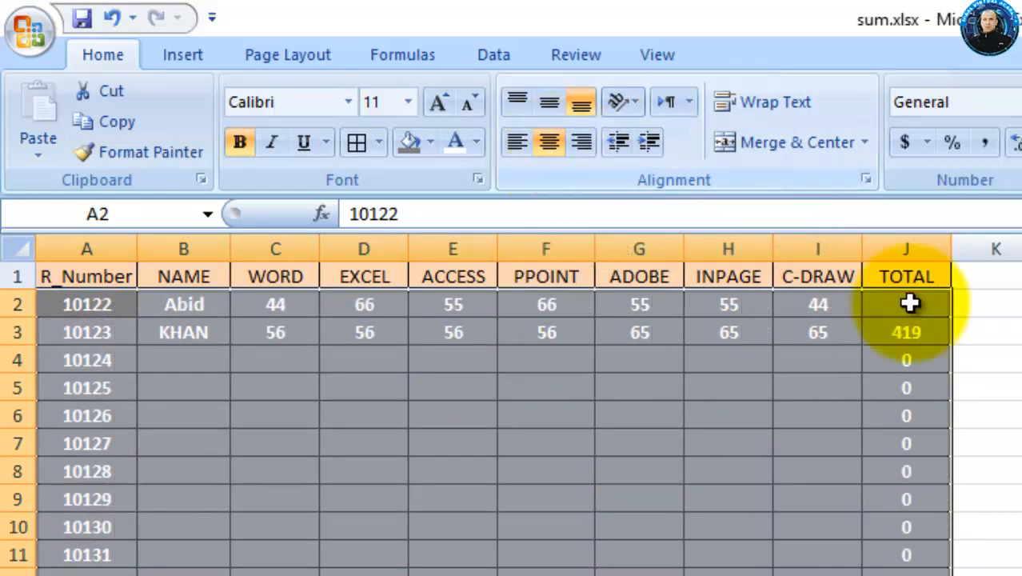
pyautogui.click(1010, 359)
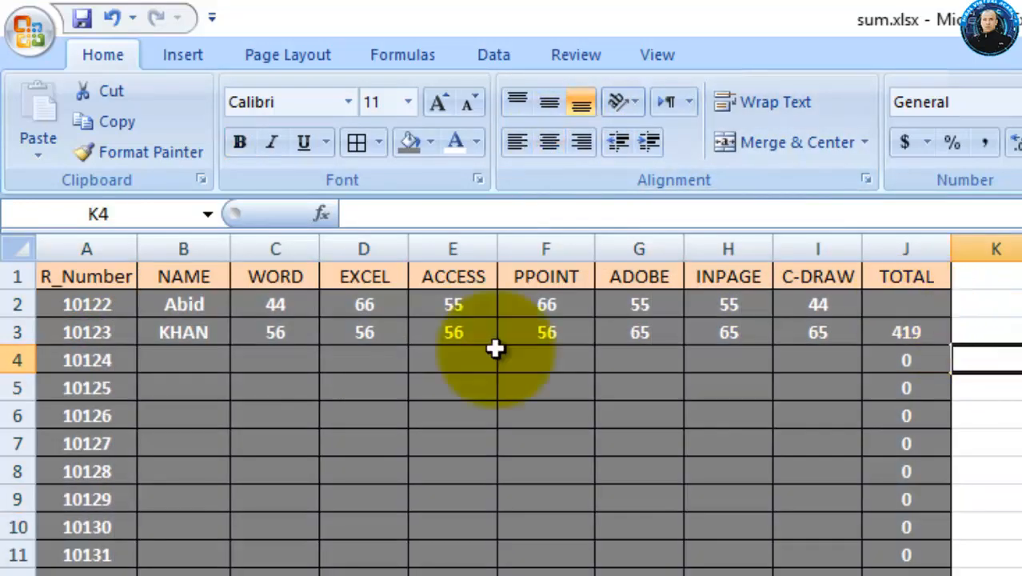
# Left-align the student names in the NAME column, starting at B2
pyautogui.moveTo(211, 303); pyautogui.dragTo(215, 573)
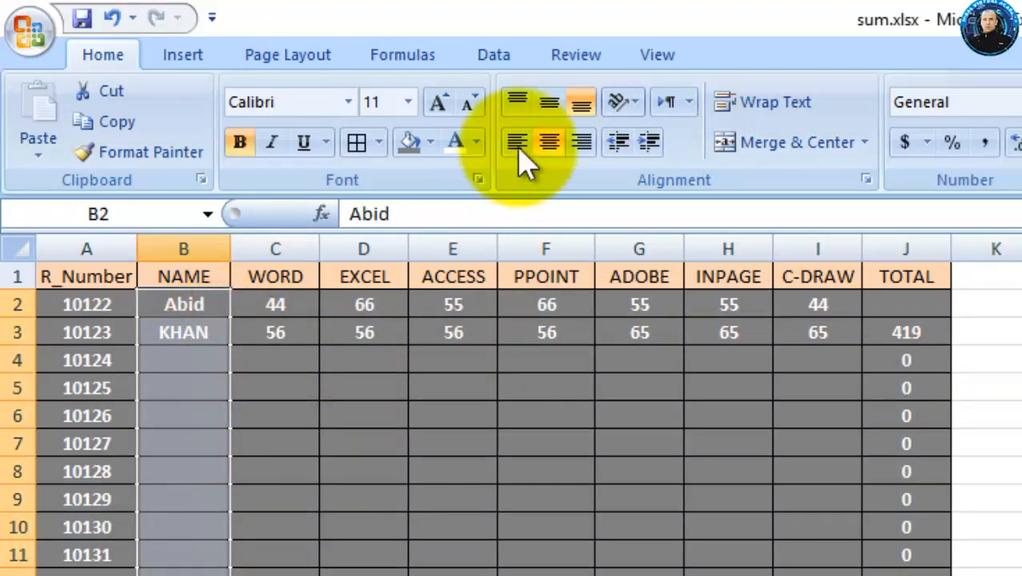
pyautogui.click(517, 142)
pyautogui.click(349, 469)
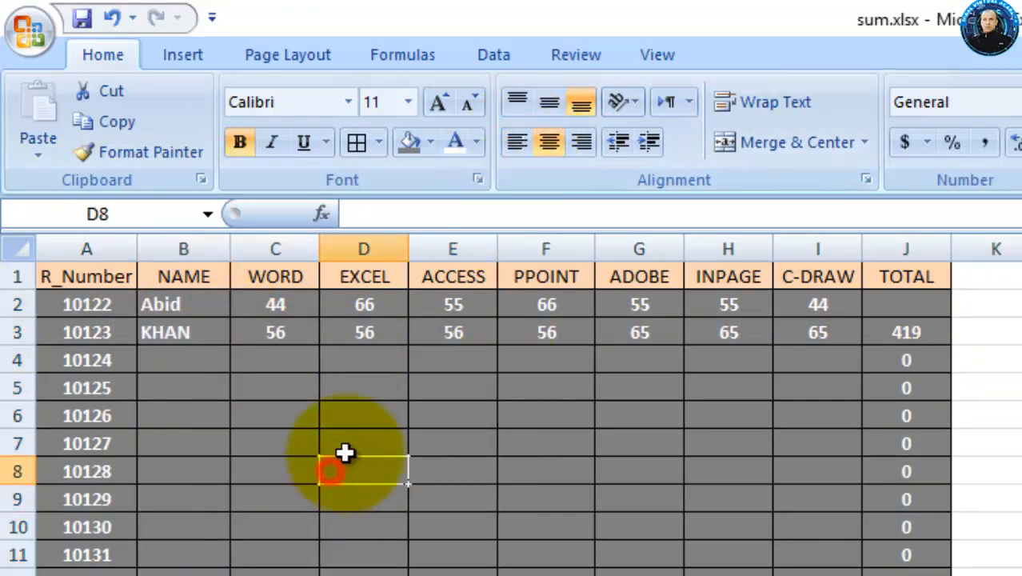
# Total the first student's marks in J2 with AutoSum over C2:I2
pyautogui.click(927, 304)
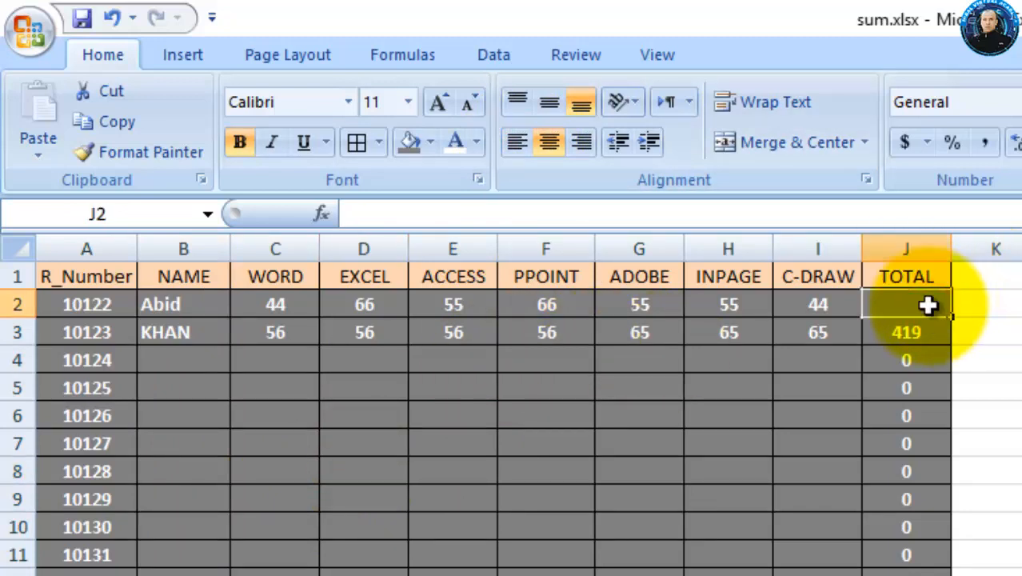
pyautogui.press('alt')
pyautogui.hotkey('alt', '=')
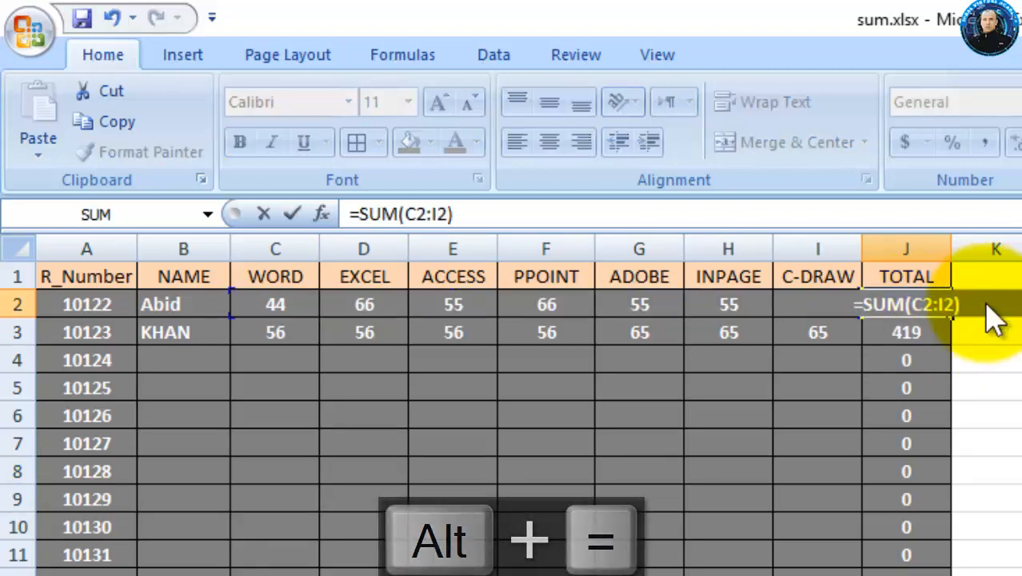
pyautogui.press('Return')
# Copy the total formula in J2 down the TOTAL column to J20
pyautogui.click(894, 307)
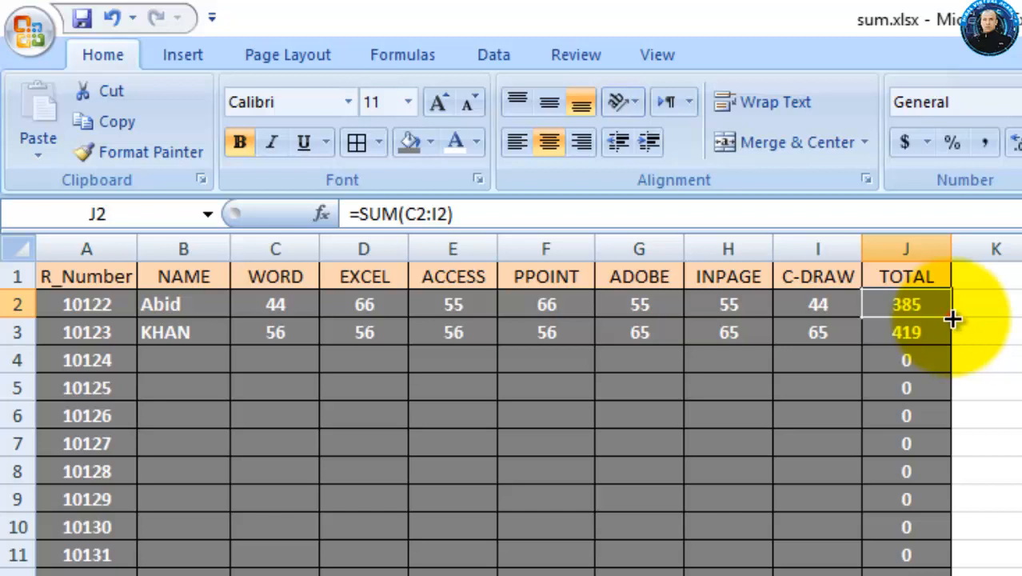
pyautogui.moveTo(952, 319); pyautogui.dragTo(928, 570)
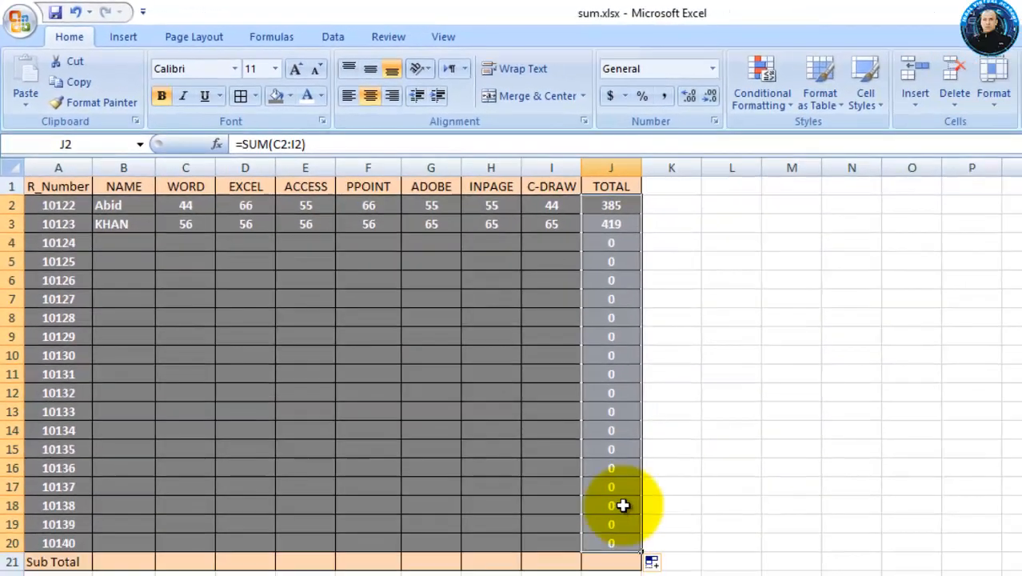
pyautogui.click(1002, 549)
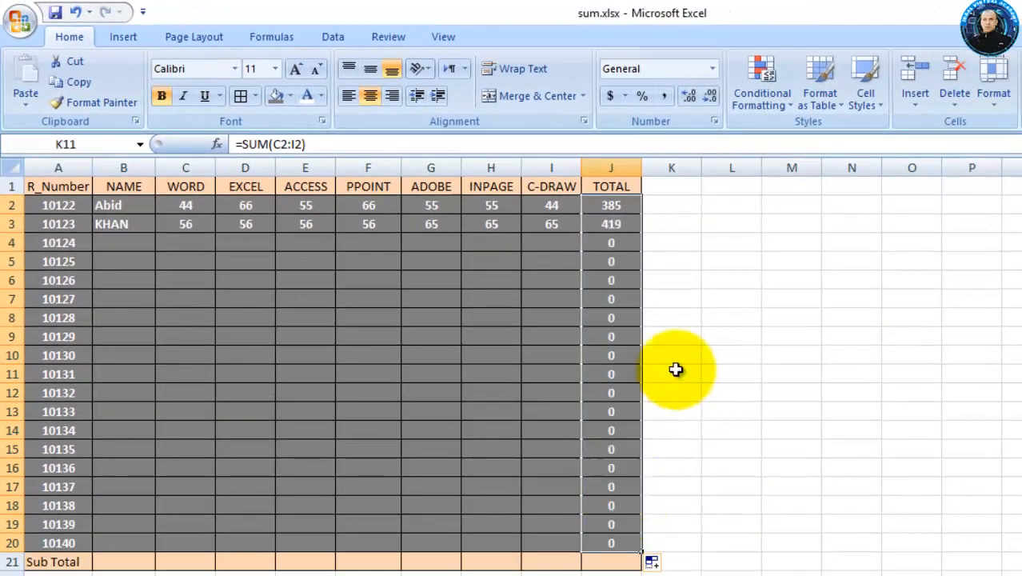
# Clear the contents of the TOTAL cells J3:J20
pyautogui.moveTo(618, 226); pyautogui.dragTo(614, 541)
pyautogui.rightClick(616, 541)
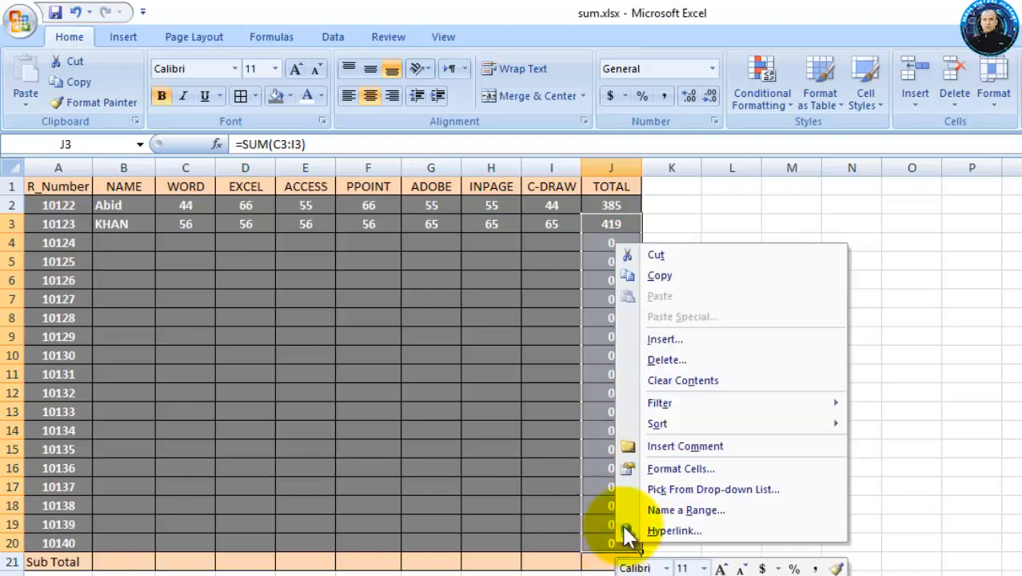
pyautogui.click(688, 380)
pyautogui.click(721, 312)
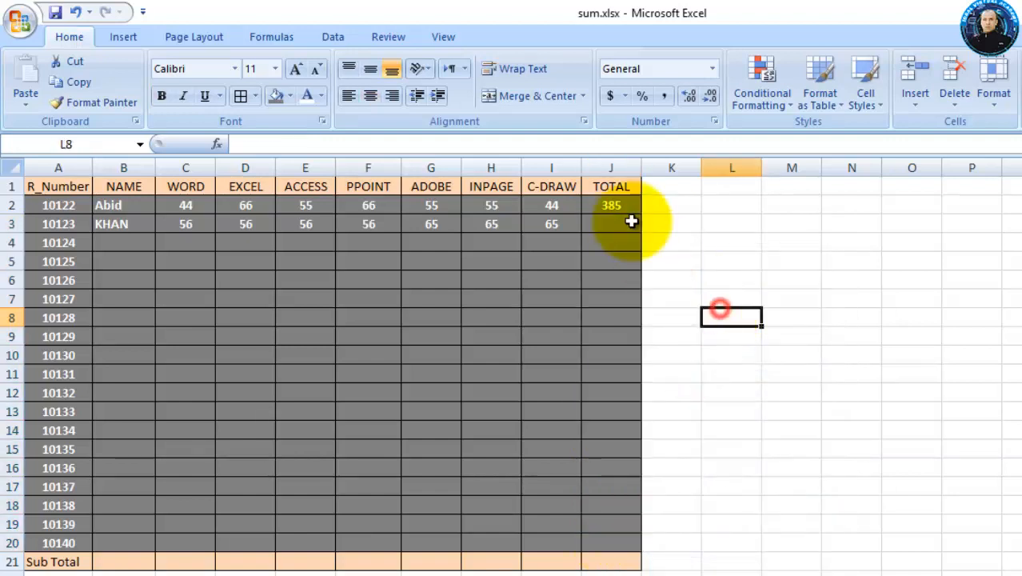
# Fill the SUM formula from J2 down through J20 for the remaining student rows
pyautogui.click(627, 210)
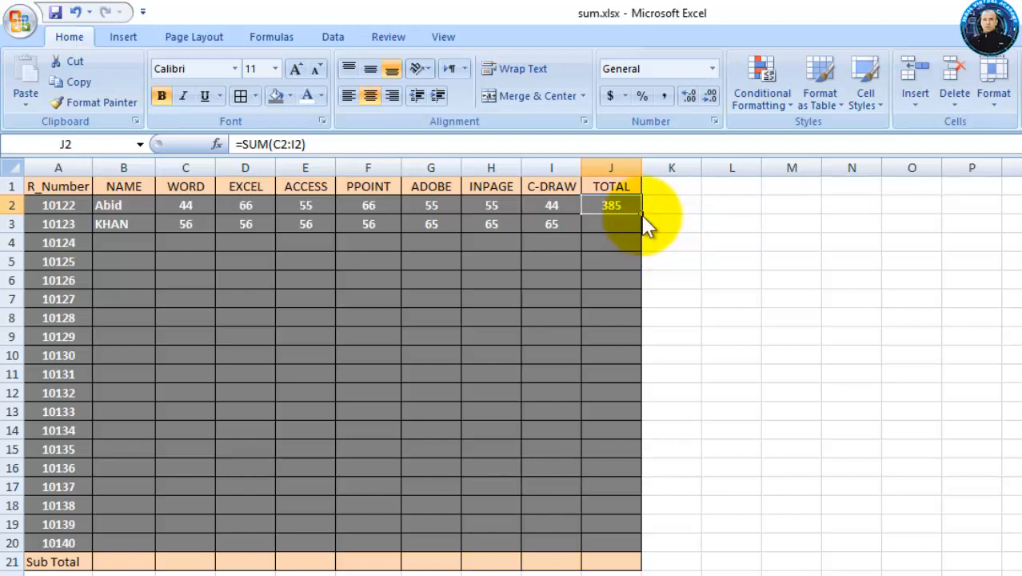
pyautogui.moveTo(641, 214); pyautogui.dragTo(612, 549)
pyautogui.click(766, 467)
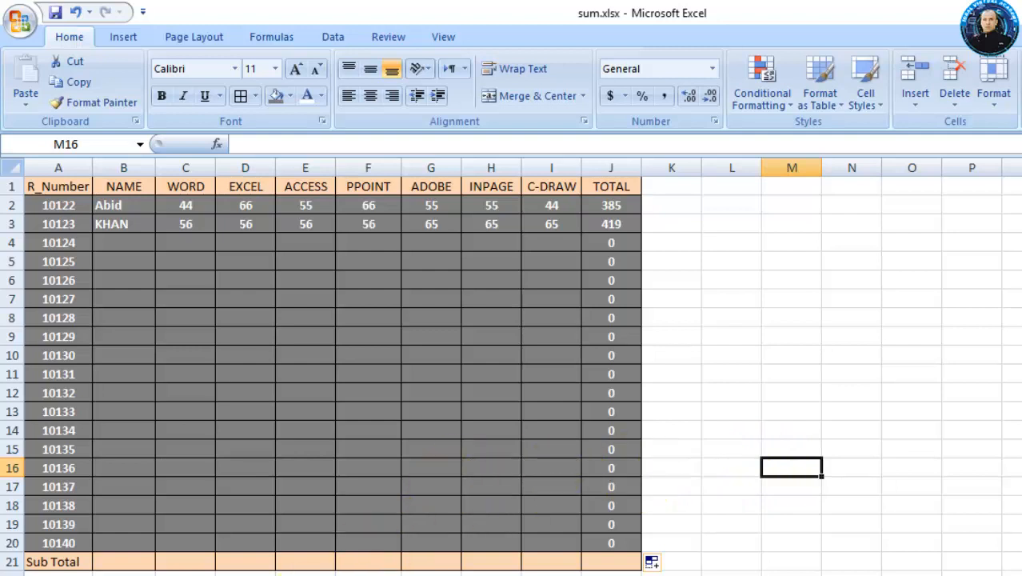
pyautogui.click(132, 575)
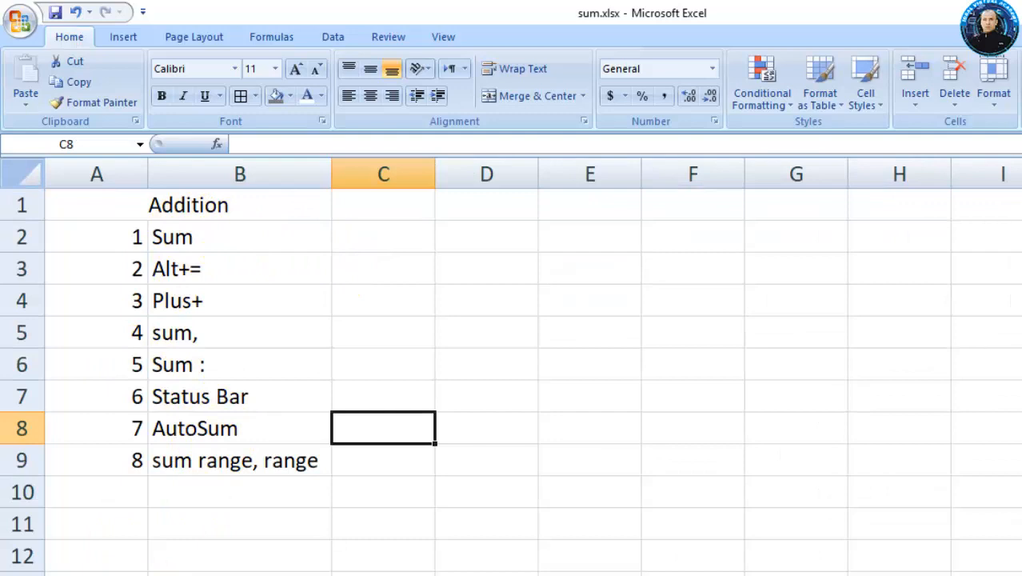
pyautogui.click(195, 575)
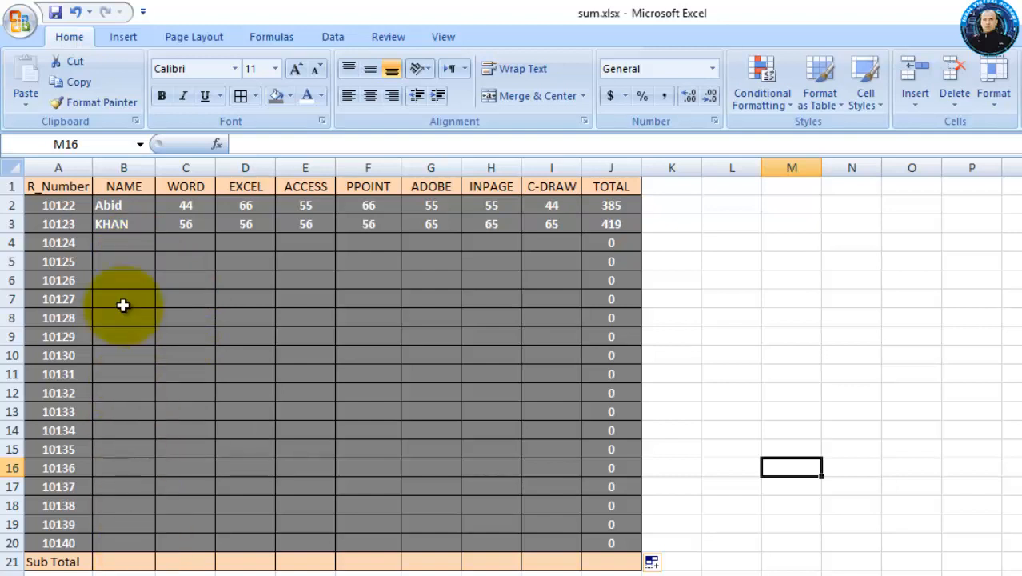
# Enter the third student's name in the NAME column at B4
pyautogui.click(125, 242)
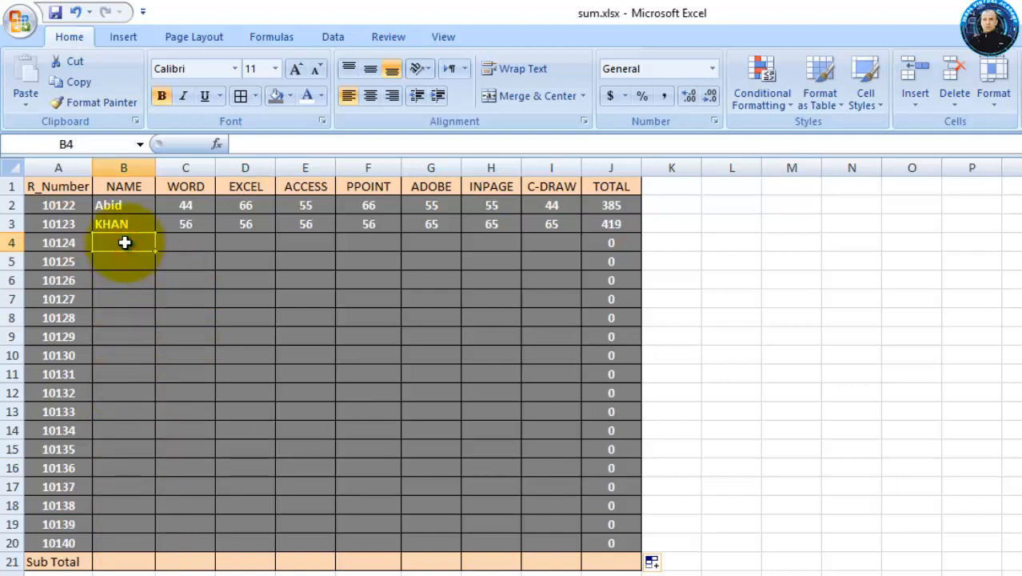
pyautogui.write('IM')
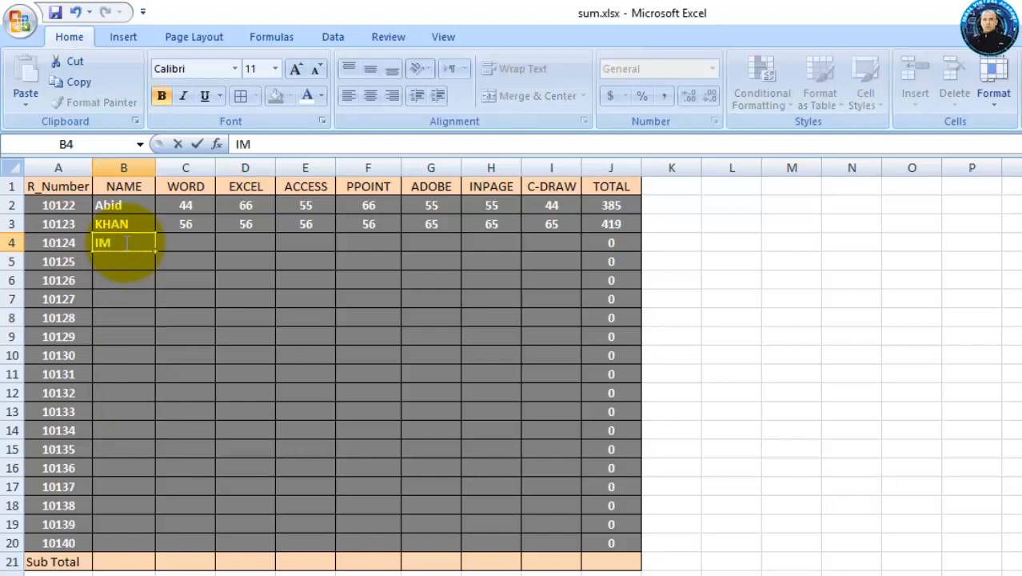
pyautogui.write('RAN')
pyautogui.press('Return')
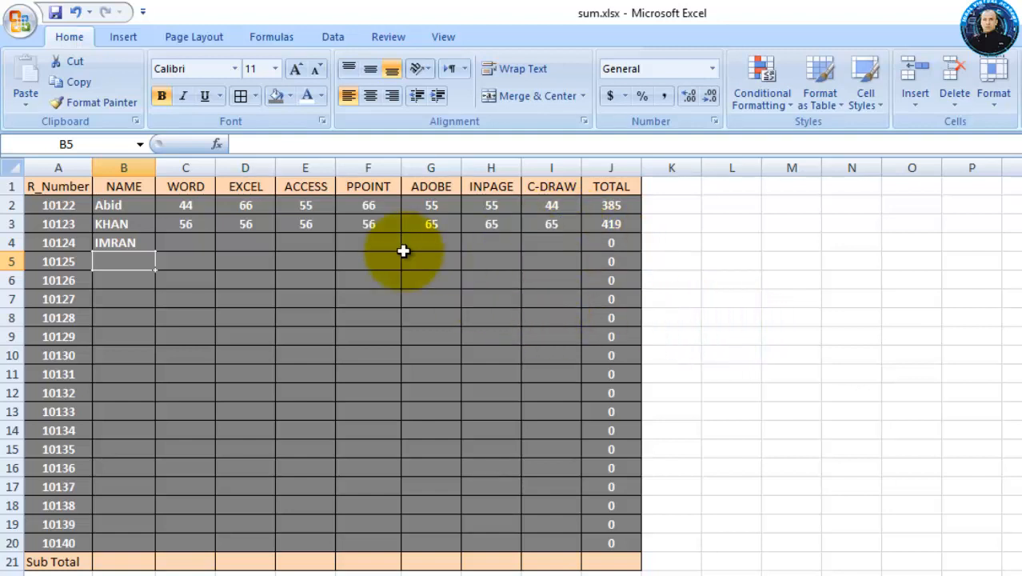
# Enter the third student's marks in row 4: 55 for WORD, 5 for EXCEL and 6 for ACCESS
pyautogui.click(209, 247)
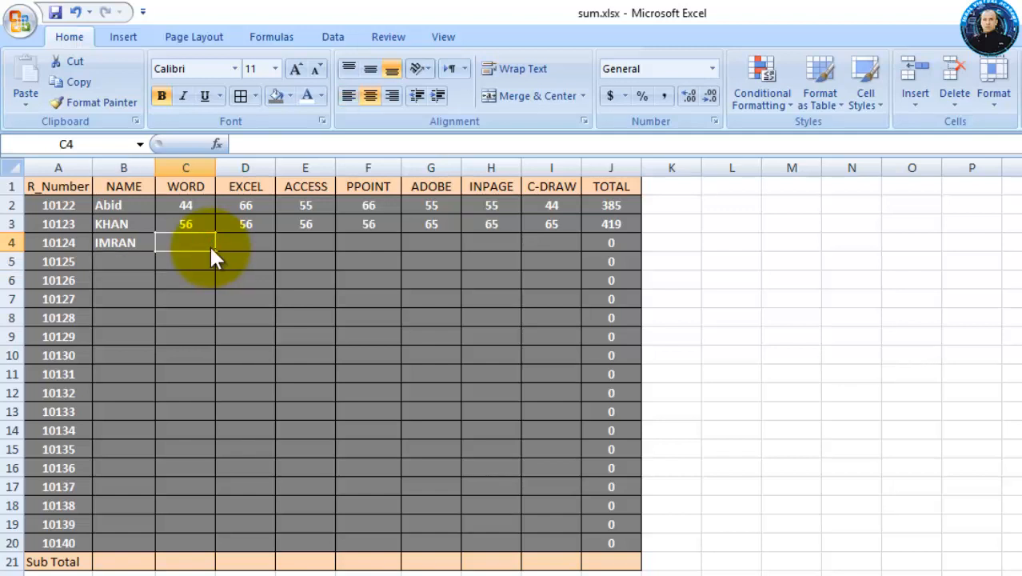
pyautogui.write('55')
pyautogui.click(234, 242)
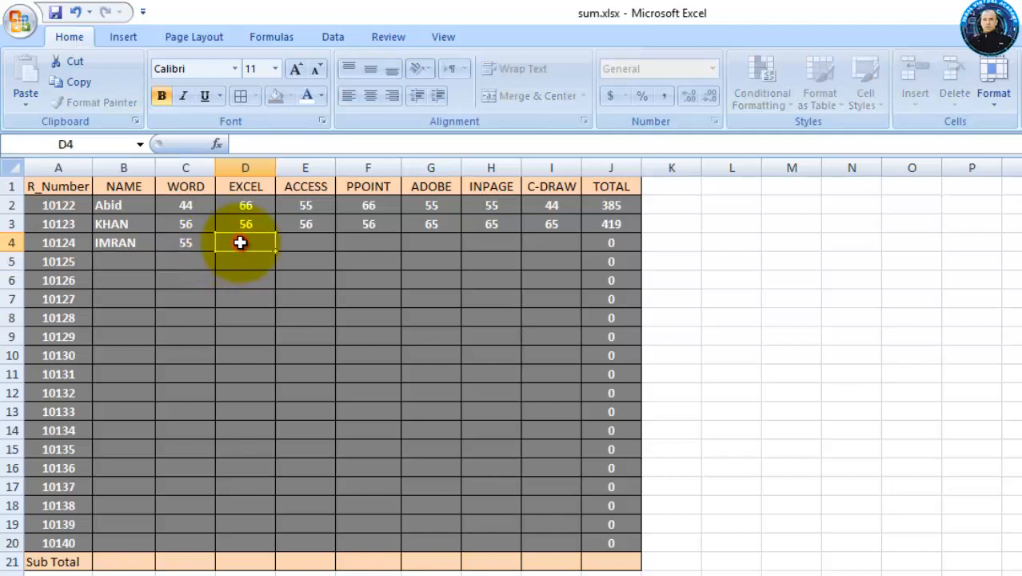
pyautogui.write('5')
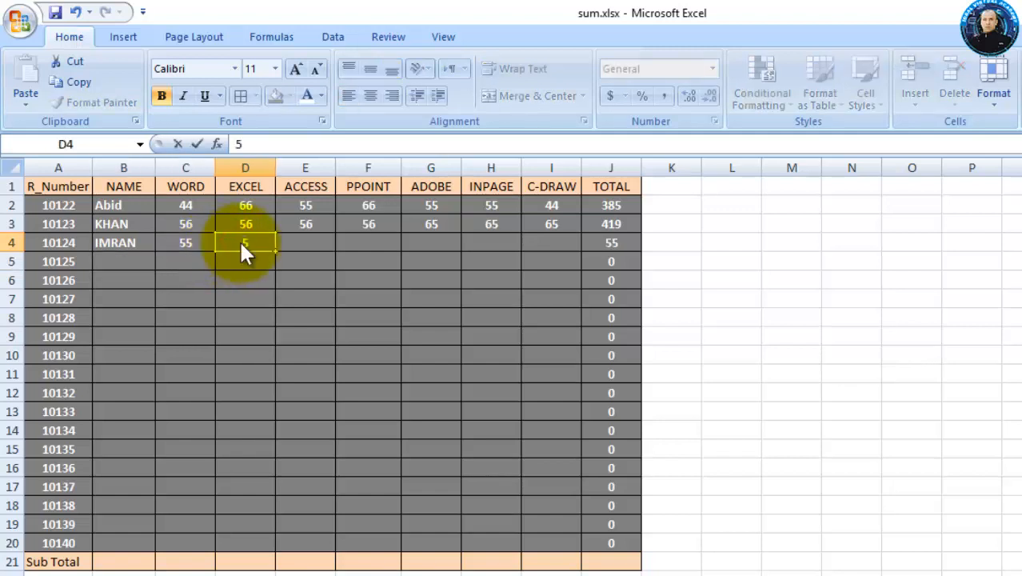
pyautogui.click(289, 244)
pyautogui.write('6')
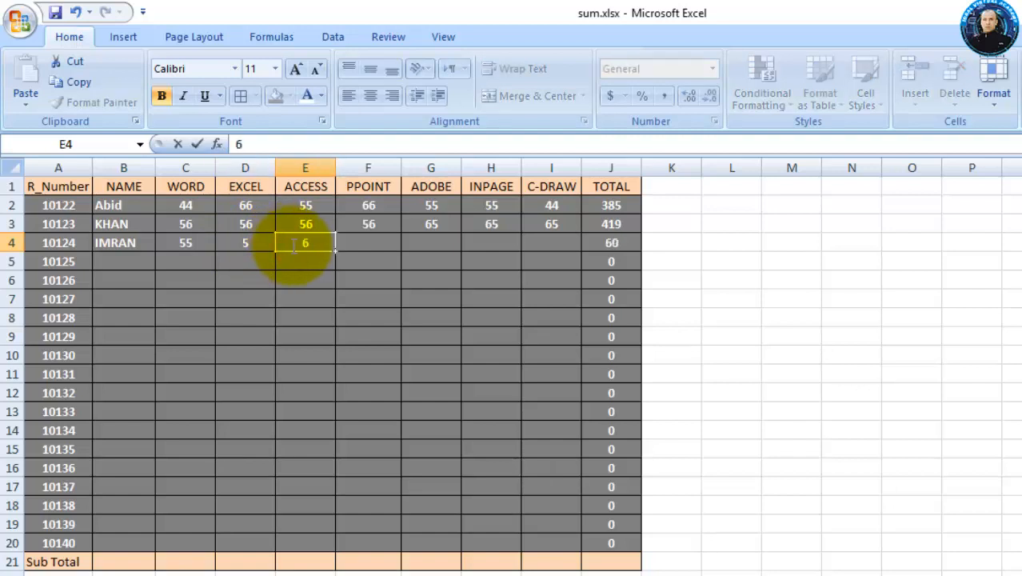
# Leave PPOINT blank in row 4 and enter 7 for ADOBE, 8 for INPAGE and 9 for C-DRAW
pyautogui.click(352, 239)
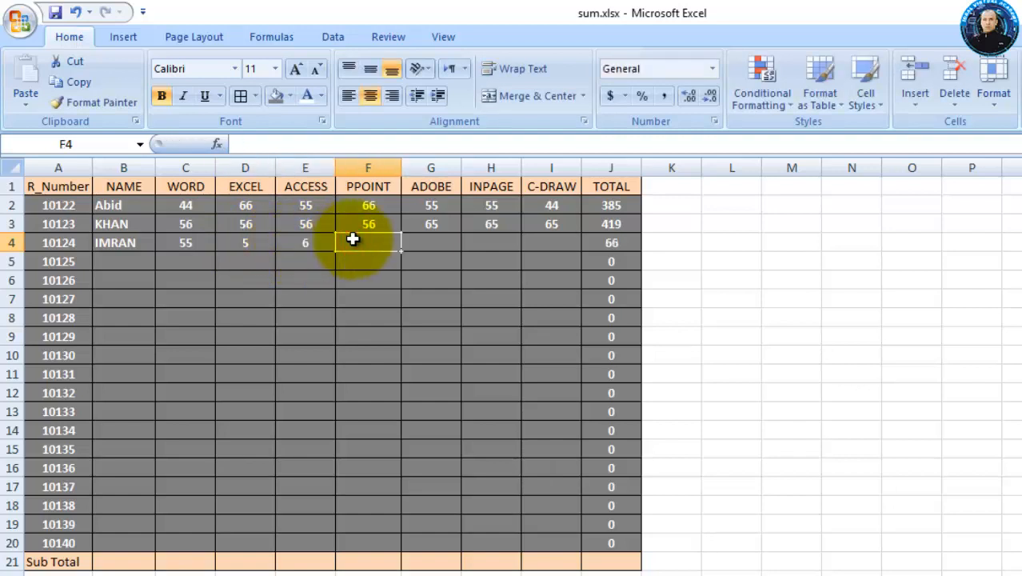
pyautogui.press('Tab')
pyautogui.write('7')
pyautogui.press('Tab')
pyautogui.write('8')
pyautogui.press('Tab')
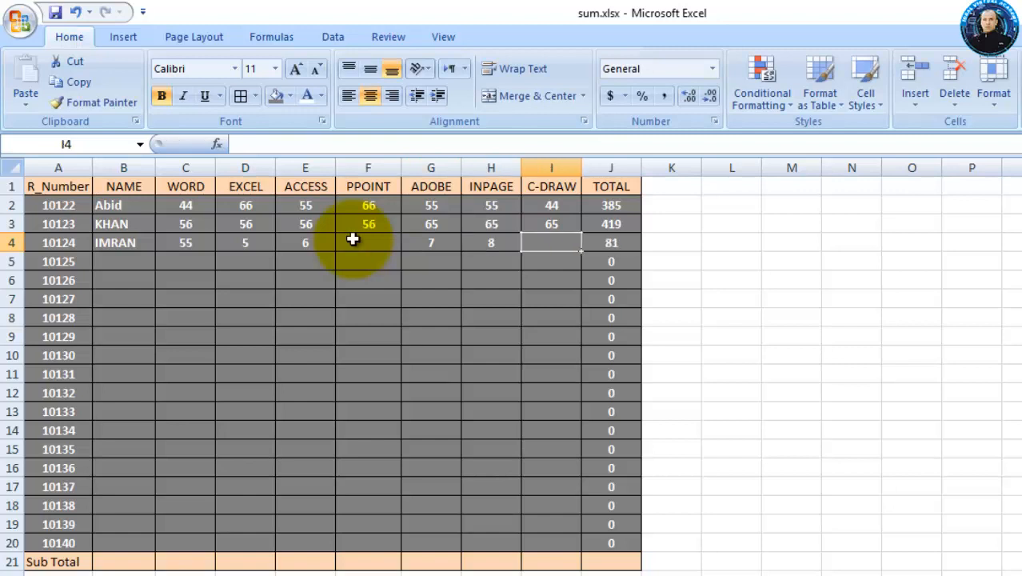
pyautogui.write('9')
pyautogui.press('Tab')
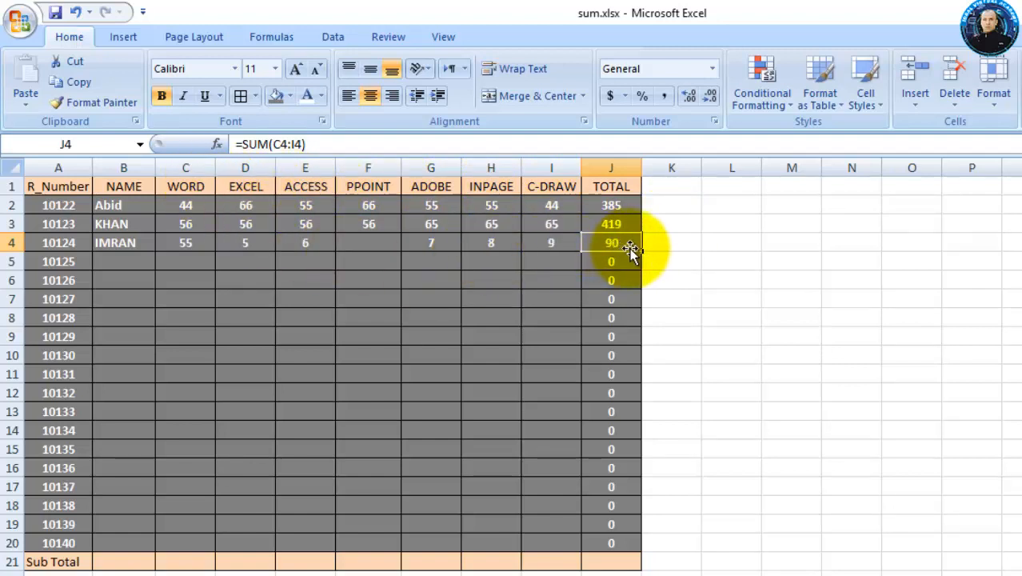
pyautogui.click(662, 246)
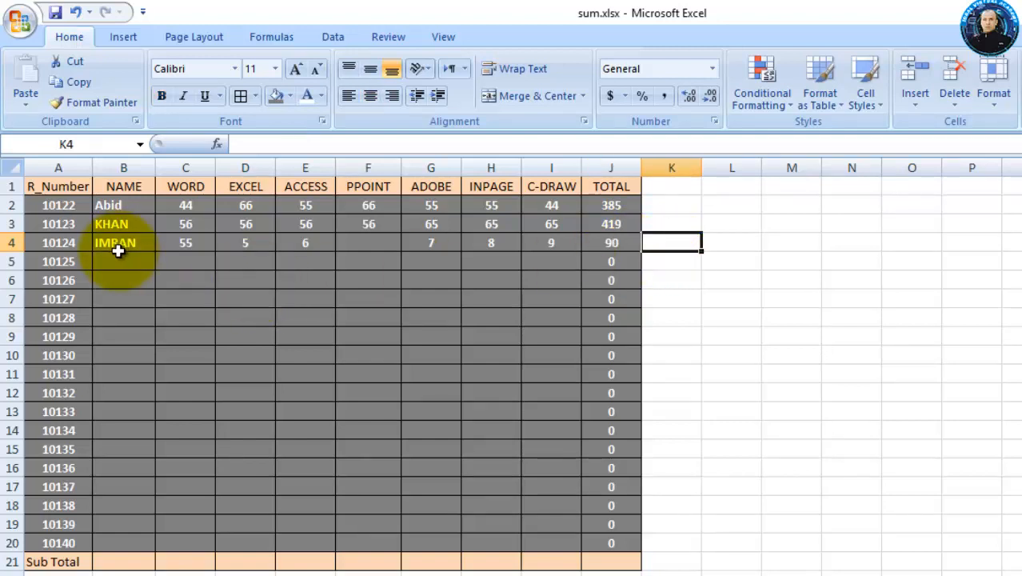
pyautogui.click(350, 339)
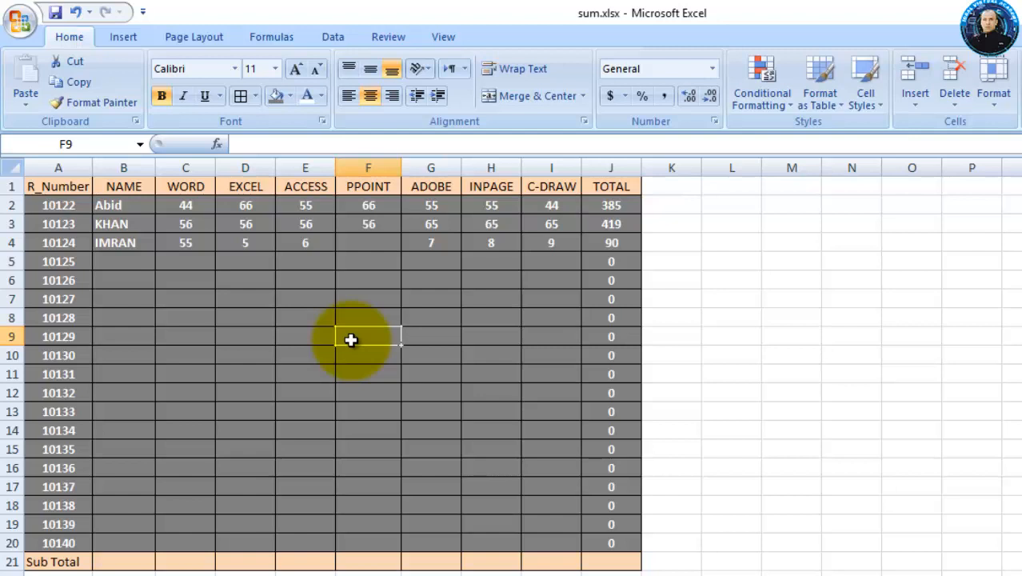
pyautogui.click(131, 561)
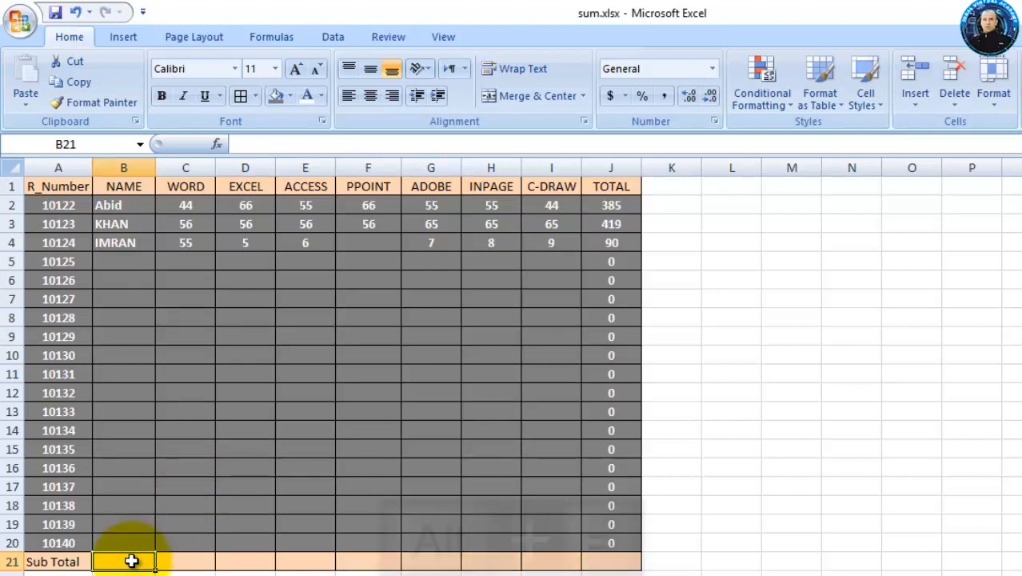
pyautogui.hotkey('alt', '=')
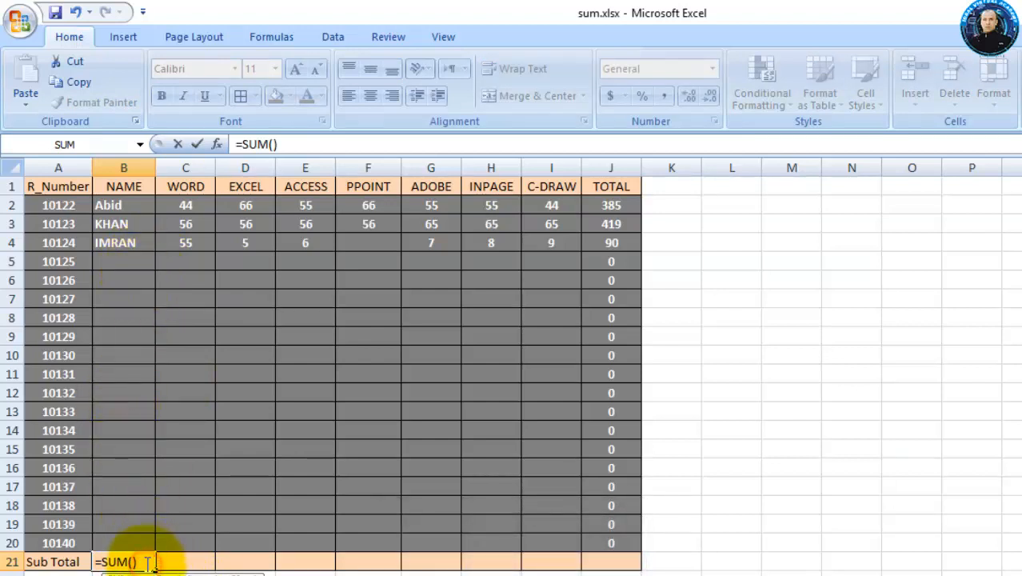
pyautogui.press('BackSpace')
pyautogui.press('BackSpace')
pyautogui.press('BackSpace')
pyautogui.press('BackSpace')
pyautogui.press('BackSpace')
pyautogui.press('BackSpace')
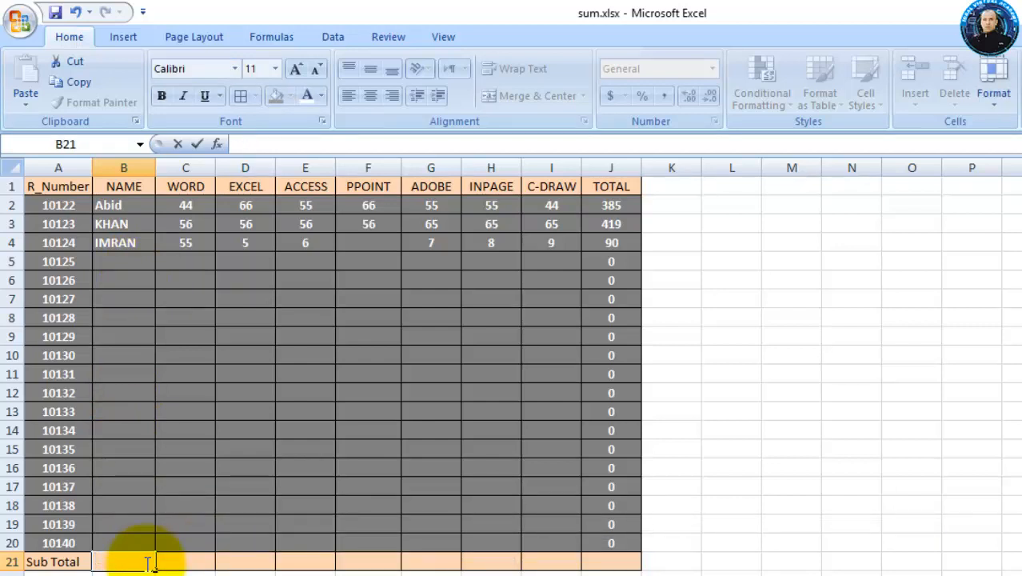
pyautogui.click(134, 575)
# Merge and center the Sub Total label across A21:B21 and make it bold
pyautogui.moveTo(123, 566); pyautogui.dragTo(81, 567)
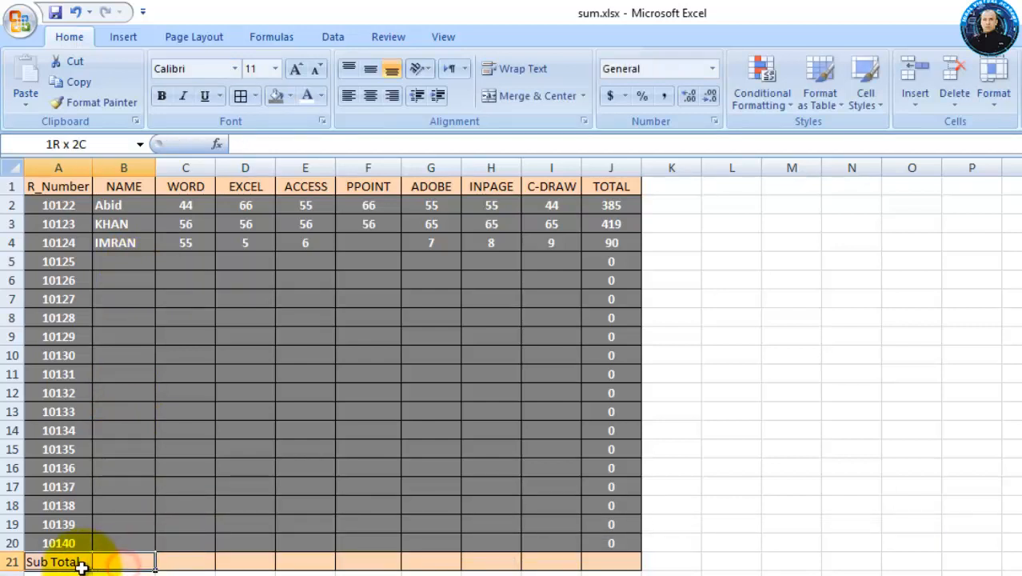
pyautogui.click(525, 101)
pyautogui.click(232, 572)
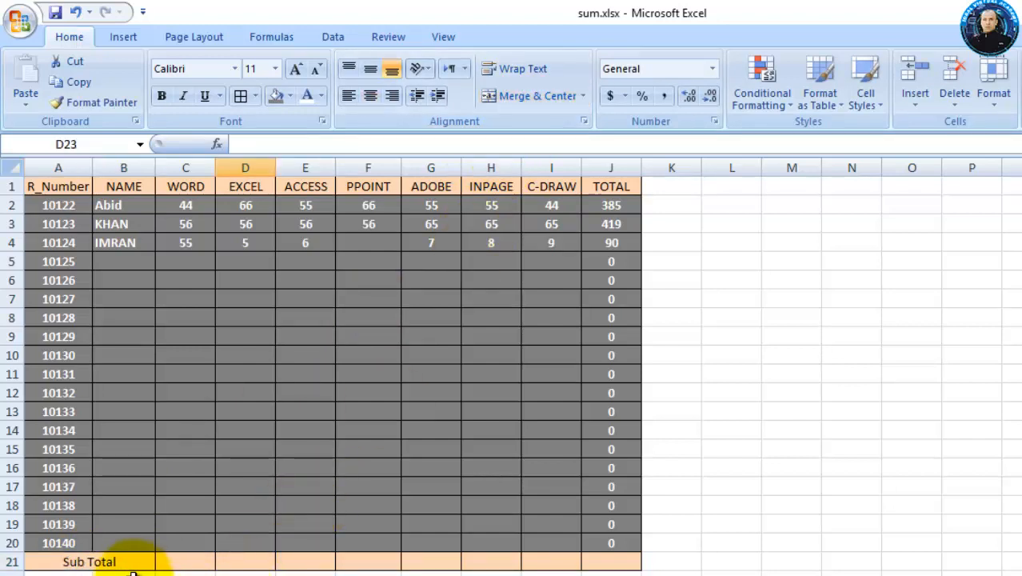
pyautogui.click(131, 563)
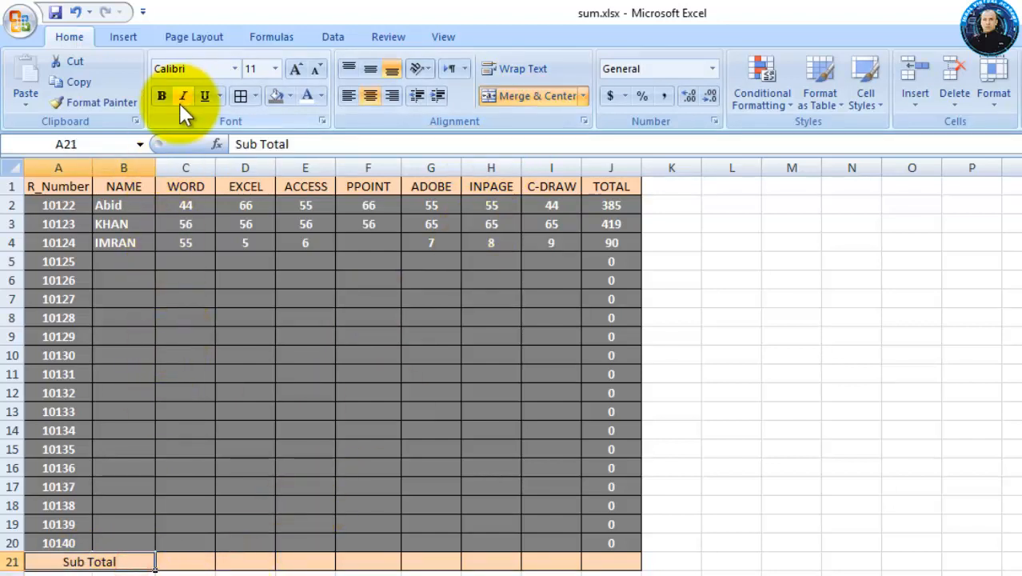
# Total the WORD and EXCEL columns in the Sub Total row with AutoSum in C21 and D21, covering rows 2 to 20
pyautogui.click(191, 561)
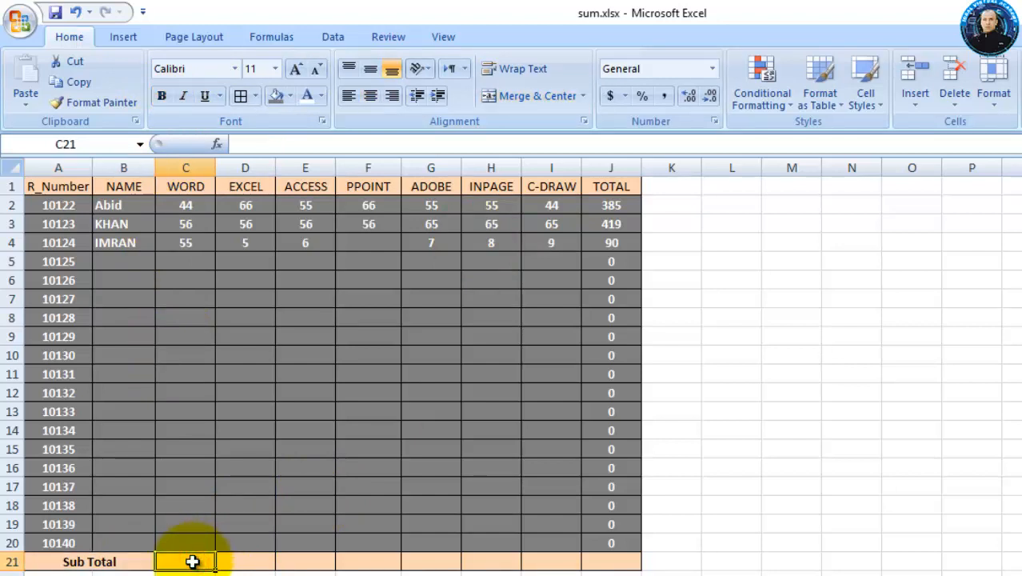
pyautogui.hotkey('alt', '=')
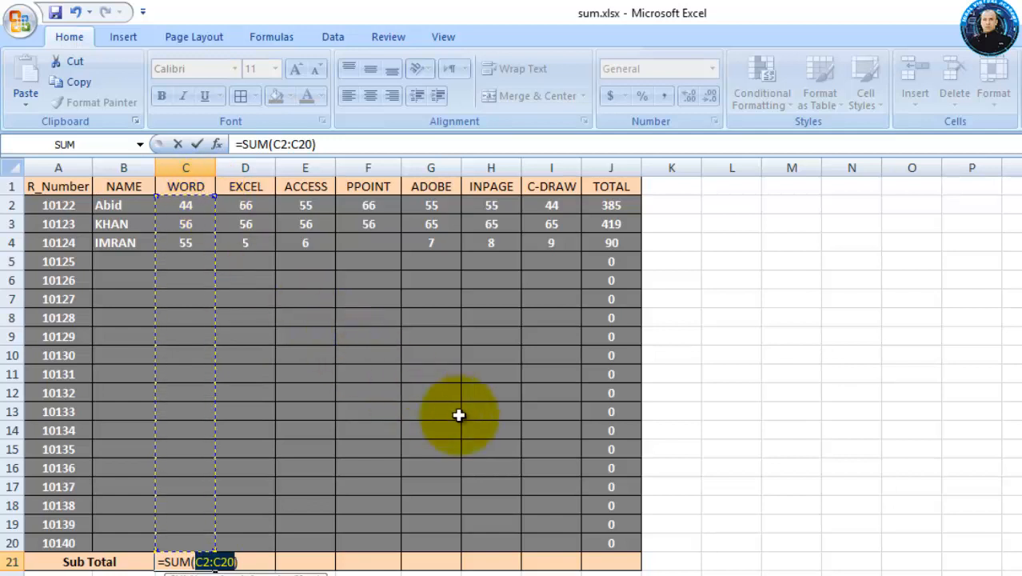
pyautogui.press('Return')
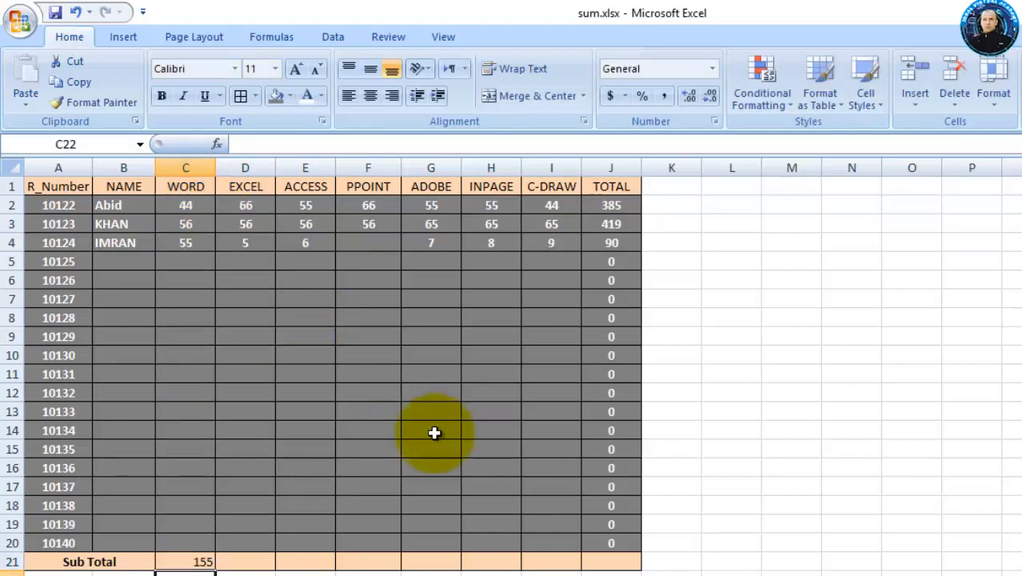
pyautogui.click(239, 562)
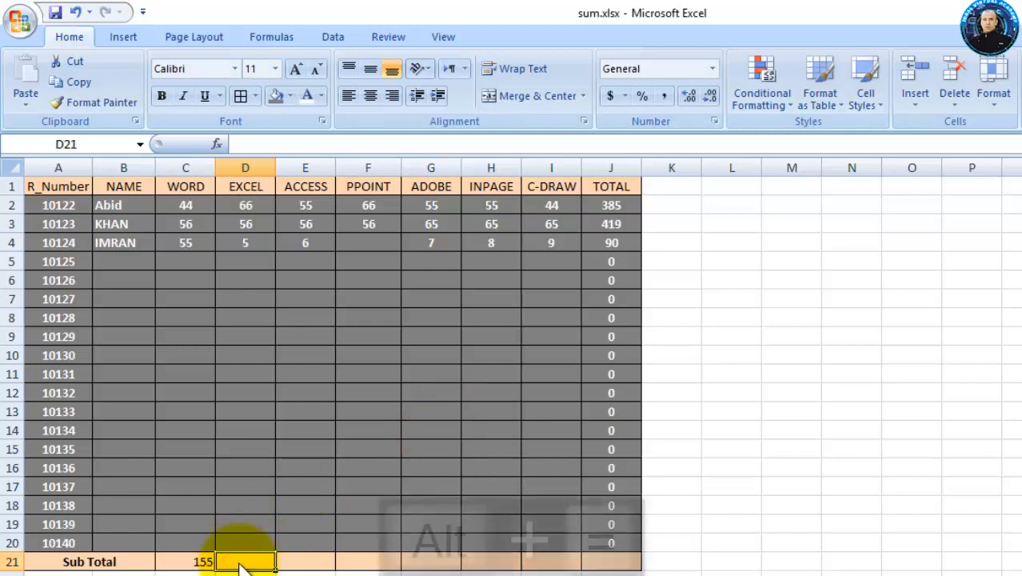
pyautogui.hotkey('alt', '=')
pyautogui.press('Return')
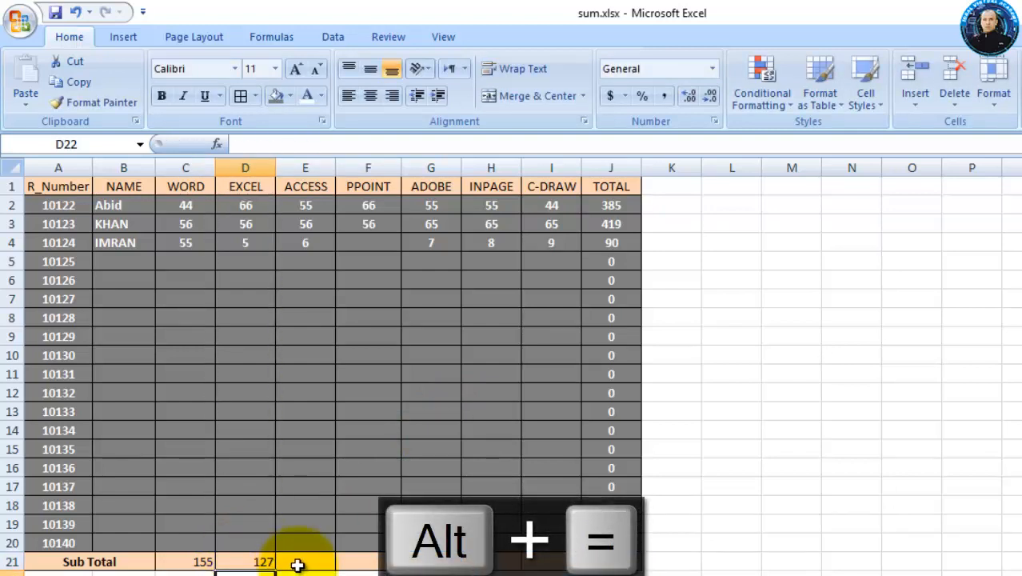
# Insert an AutoSum formula in the ACCESS cell of the Sub Total row, E21, using the suggested range C21:D21
pyautogui.click(297, 562)
pyautogui.hotkey('alt', '=')
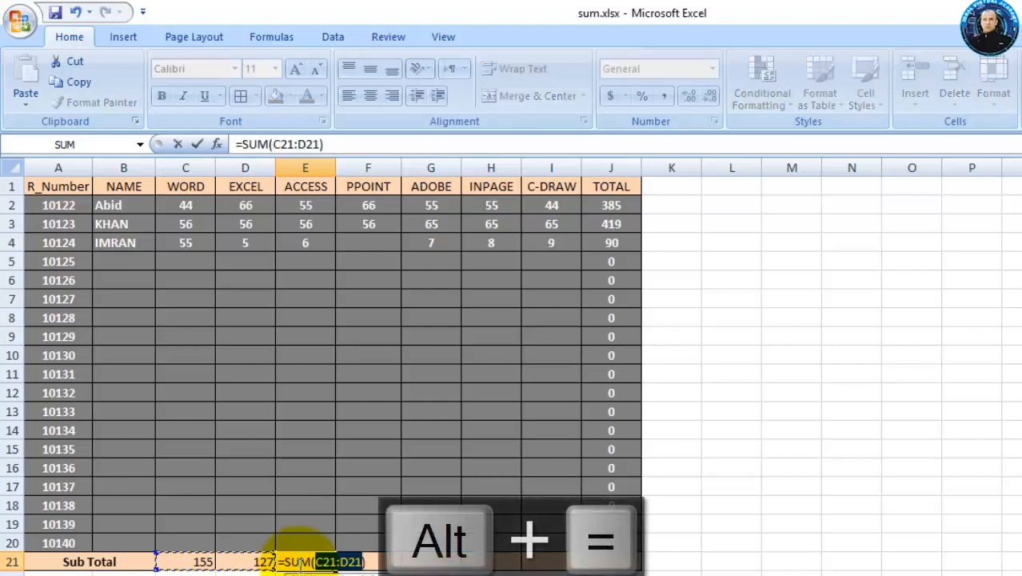
pyautogui.press('Return')
pyautogui.click(367, 563)
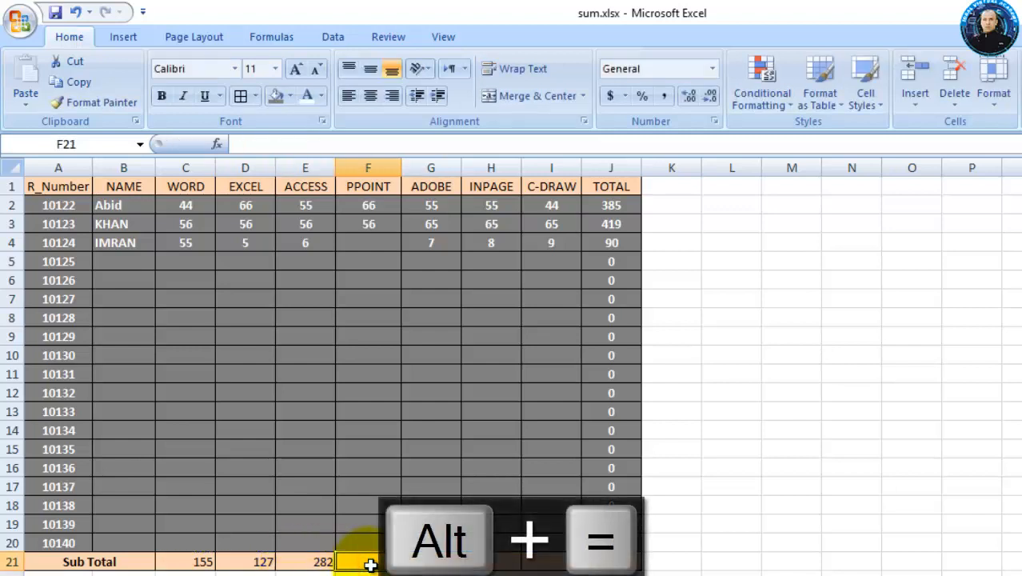
# Compare the formulas in C21 and E21, and fill the E21 formula across the Sub Total row to J21
pyautogui.click(308, 562)
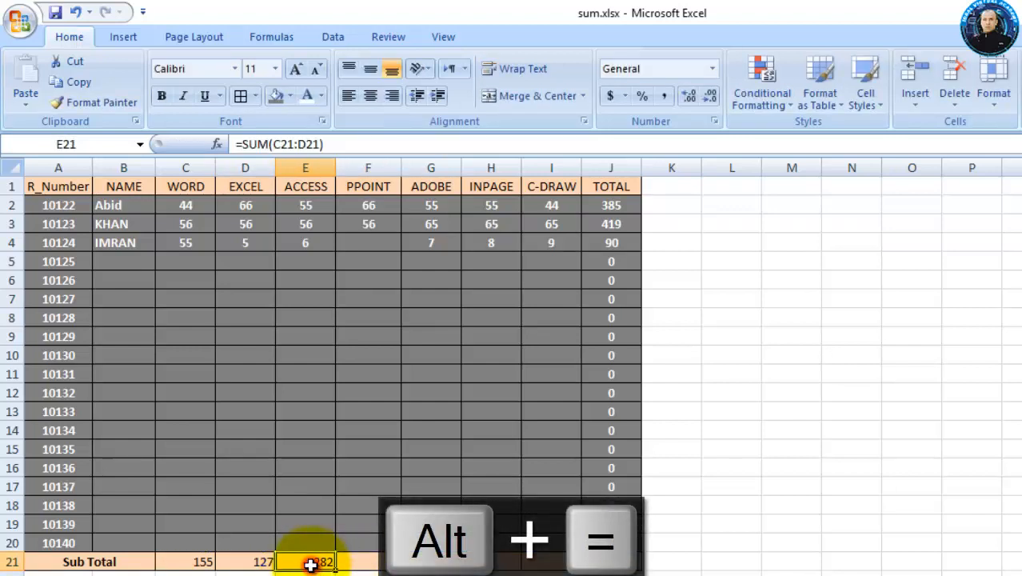
pyautogui.click(264, 562)
pyautogui.click(205, 561)
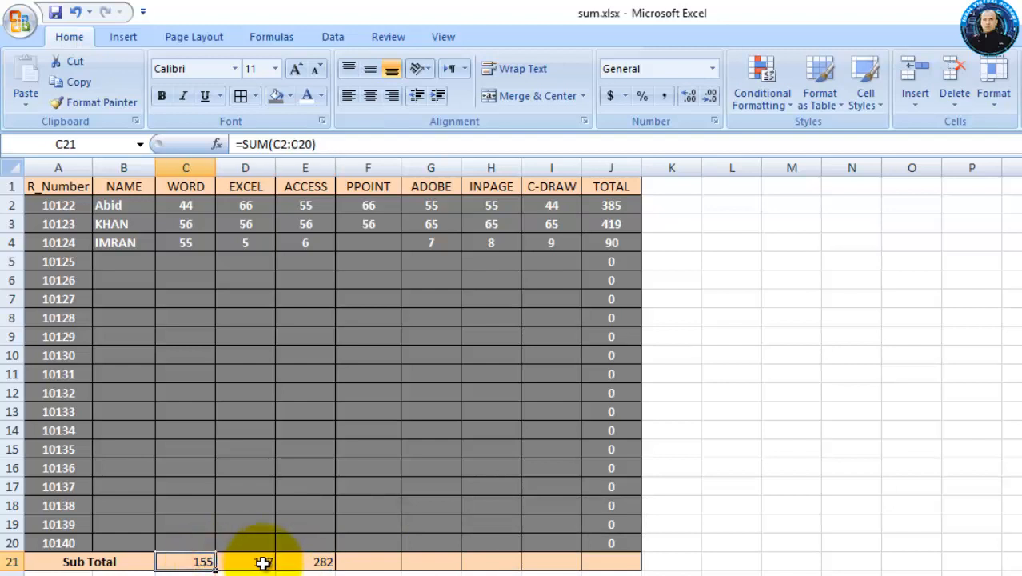
pyautogui.click(314, 561)
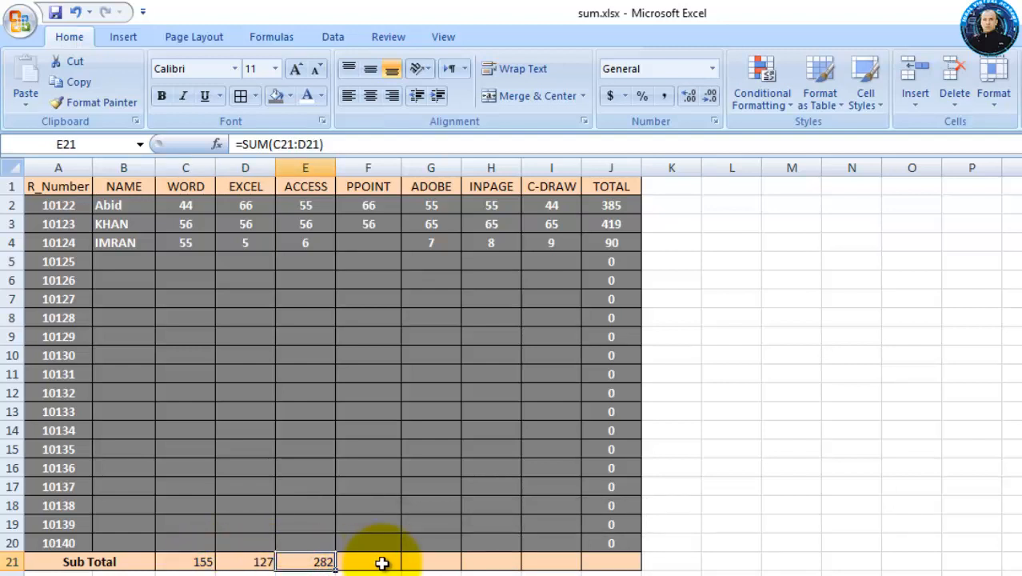
pyautogui.moveTo(336, 570); pyautogui.dragTo(620, 560)
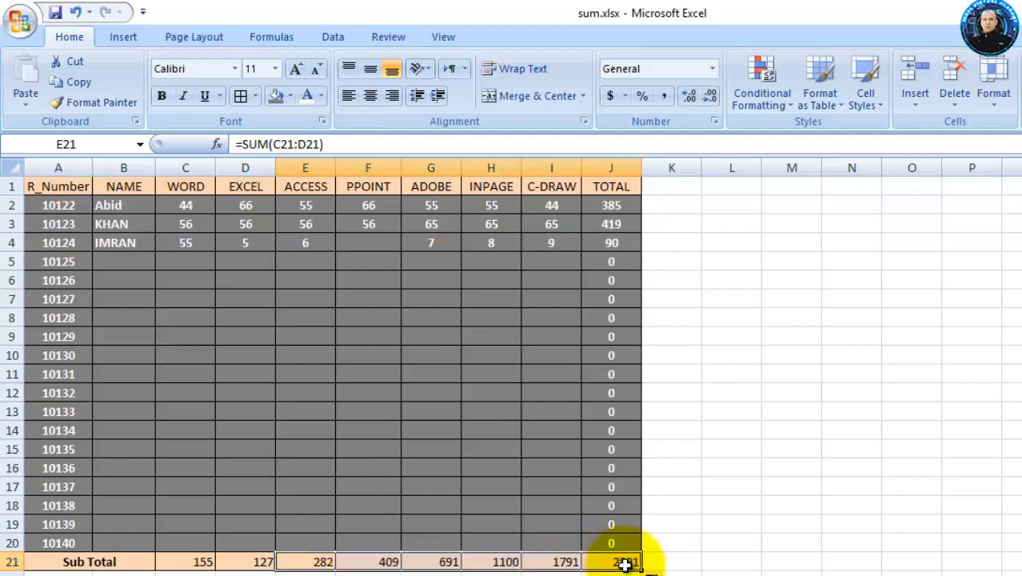
pyautogui.click(407, 572)
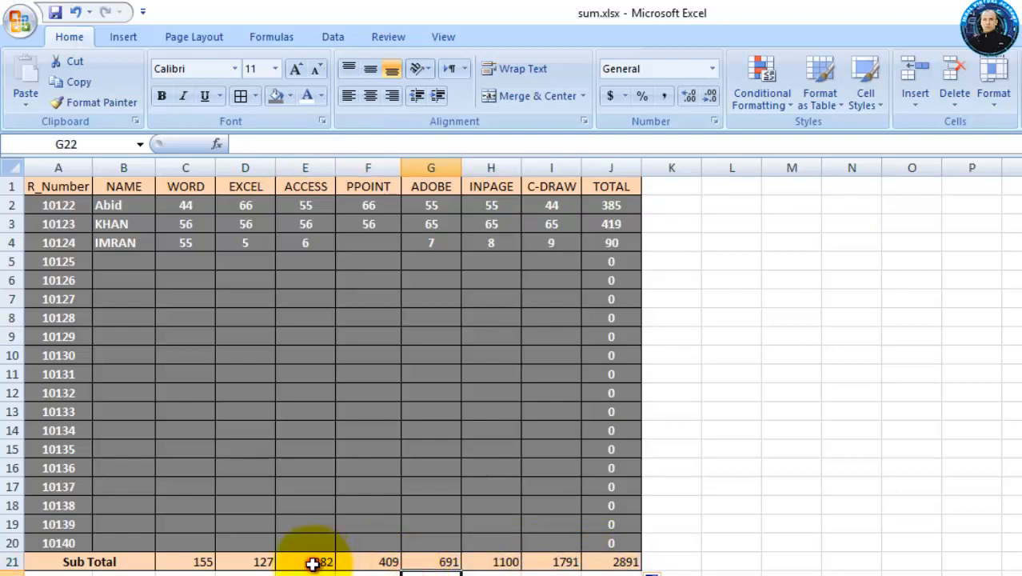
pyautogui.click(322, 565)
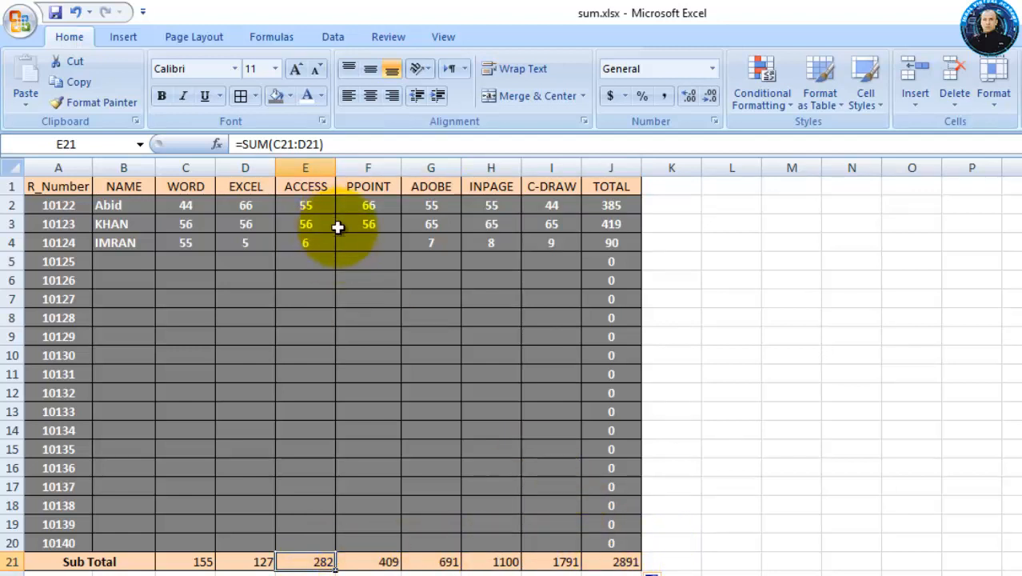
# Enter 66 as the third student's missing PPOINT mark in F4
pyautogui.click(367, 241)
pyautogui.write('66')
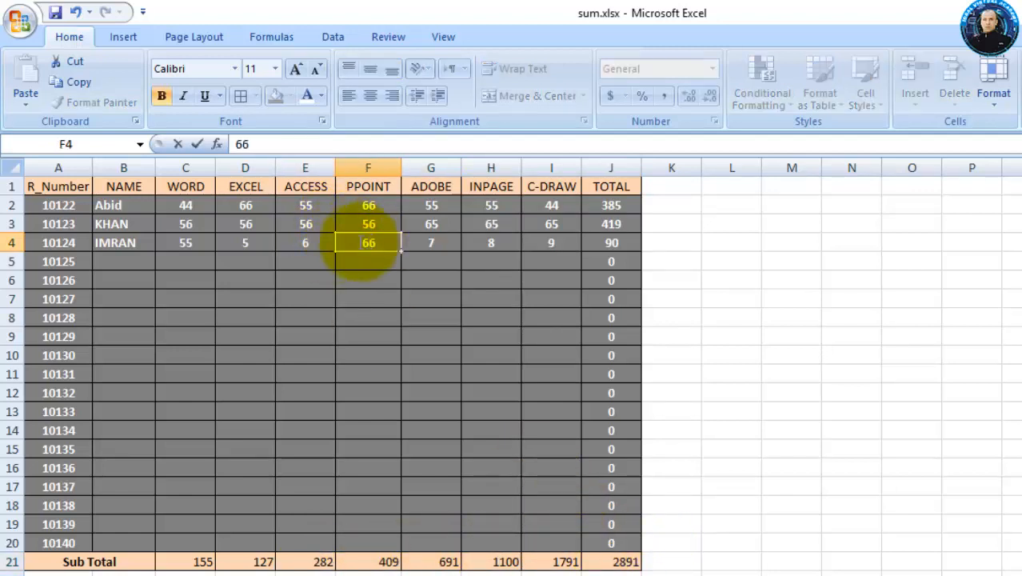
pyautogui.click(114, 266)
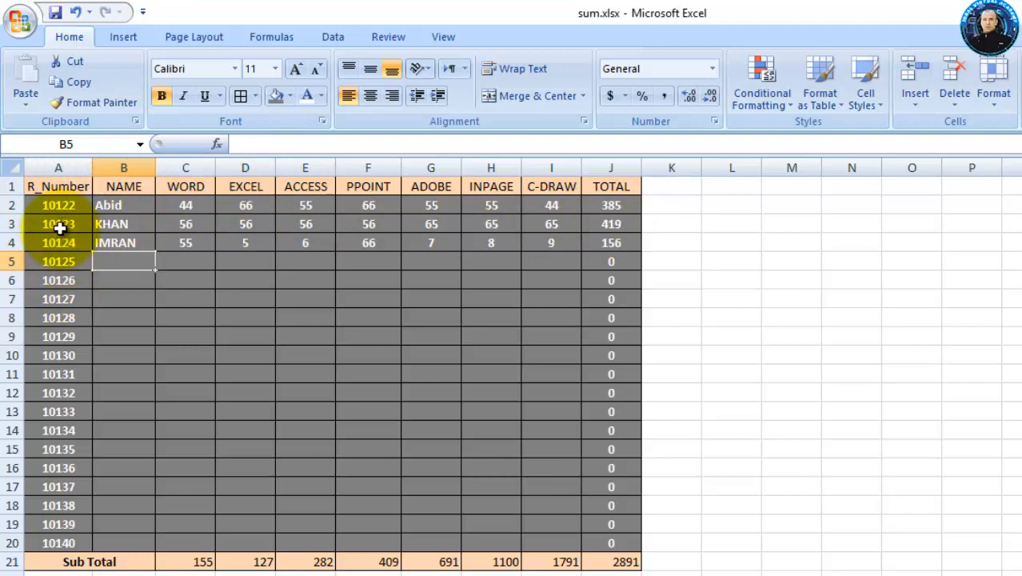
# Clear the R_Number values from A3:A20, keeping only the first one in A2
pyautogui.moveTo(59, 227); pyautogui.dragTo(48, 542)
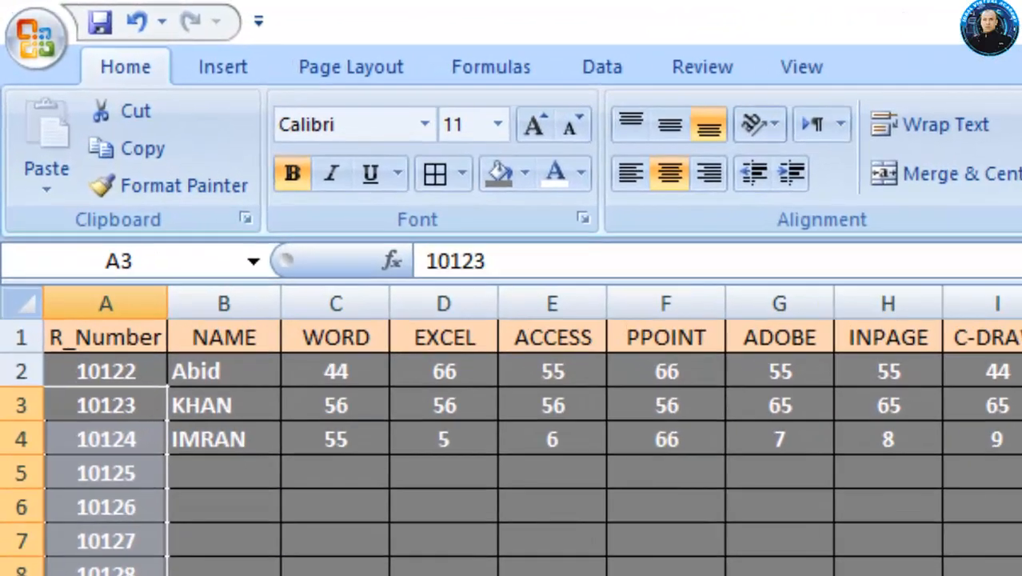
pyautogui.rightClick(49, 242)
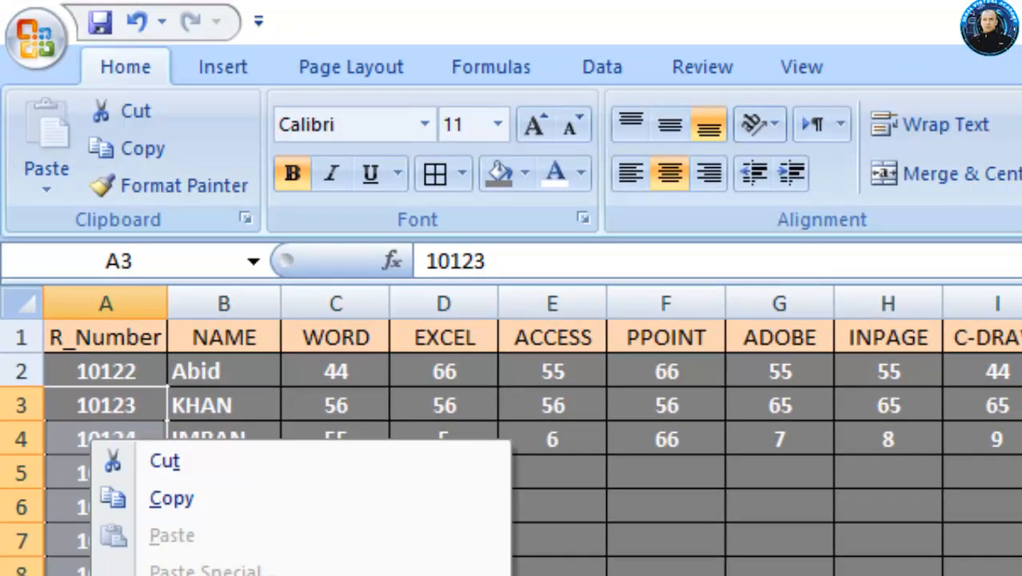
pyautogui.click(172, 575)
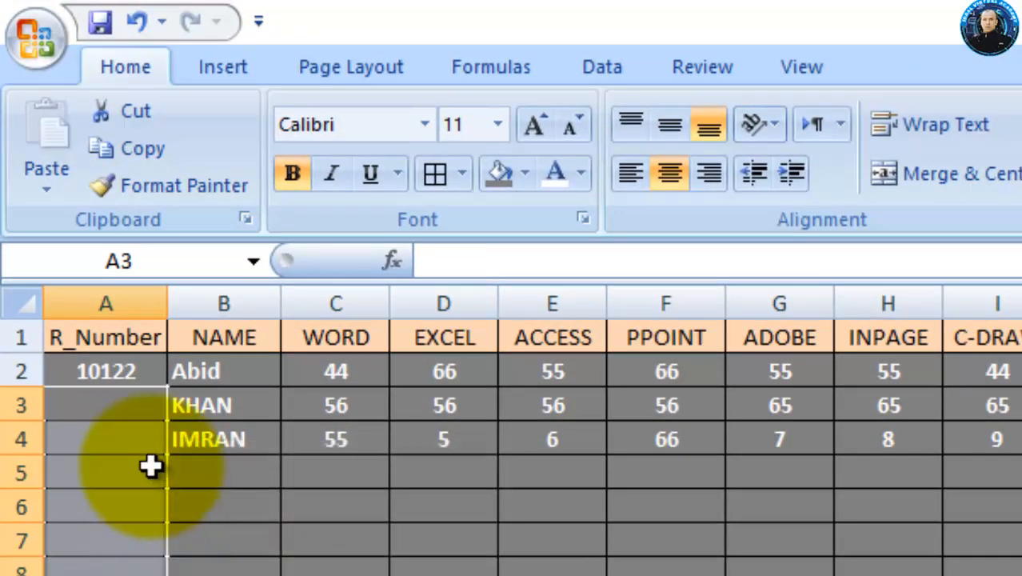
# Try to fill the R_Number column downward from A2 alone, and undo the fill
pyautogui.click(115, 373)
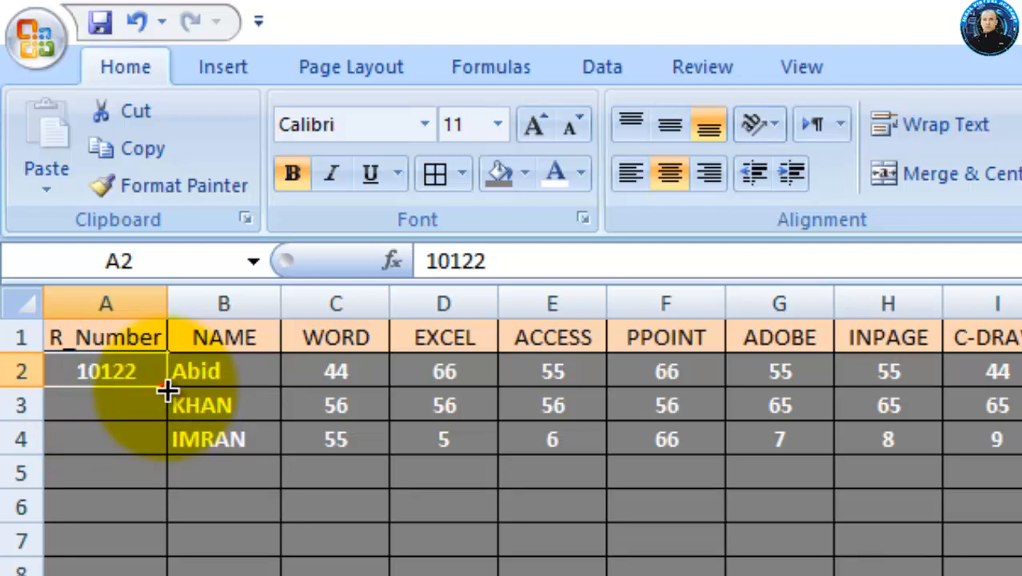
pyautogui.moveTo(167, 390); pyautogui.dragTo(160, 573)
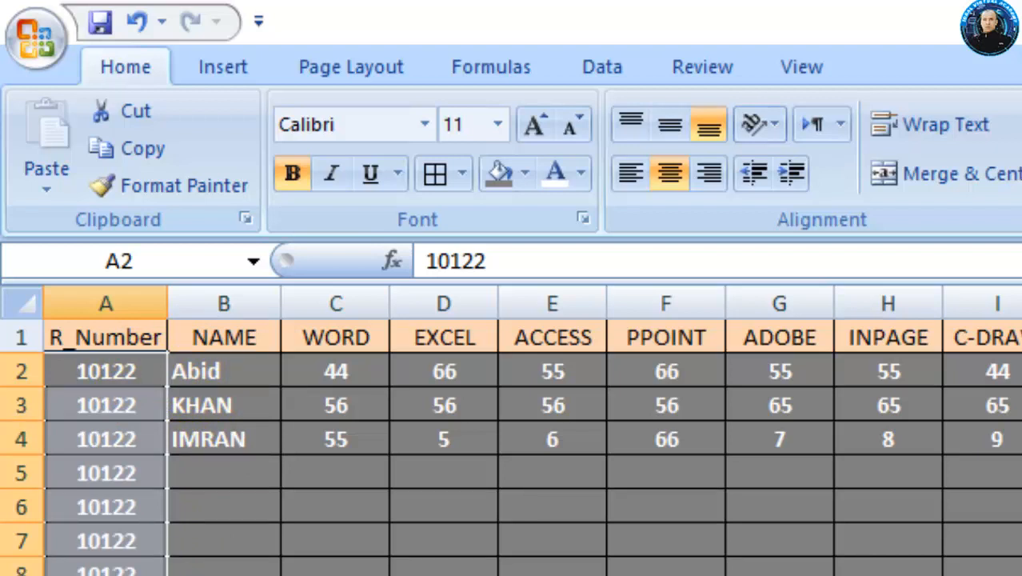
pyautogui.hotkey('ctrl', 'z')
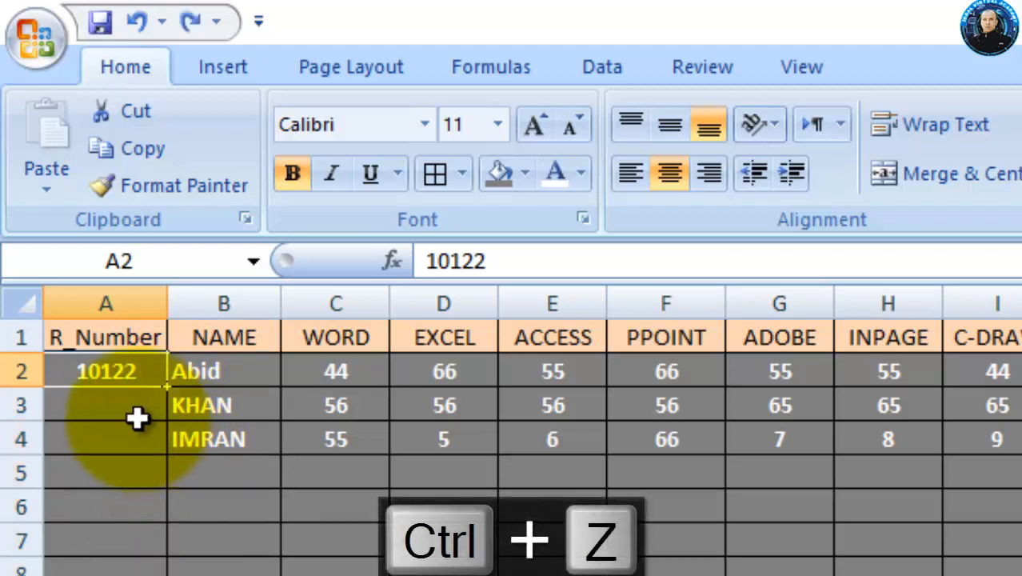
# Enter 10123 in A3 and fill the number series from A2:A3 down to A20
pyautogui.click(136, 414)
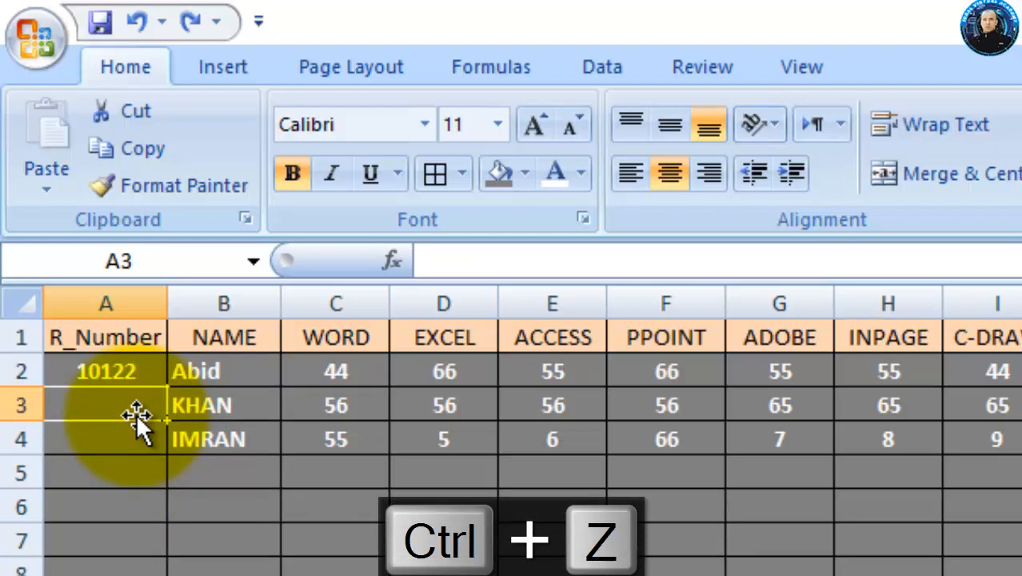
pyautogui.write('10123')
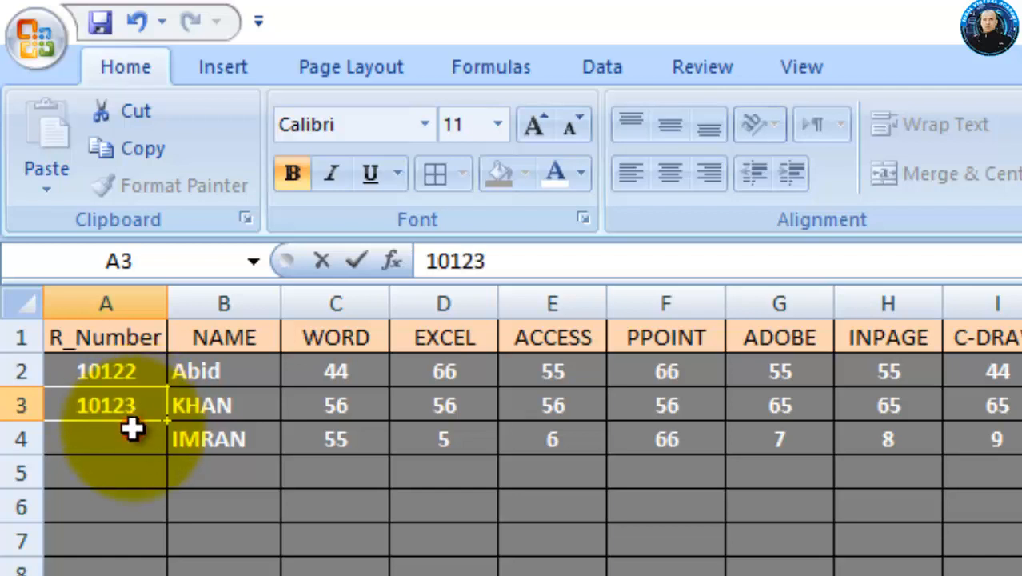
pyautogui.press('Return')
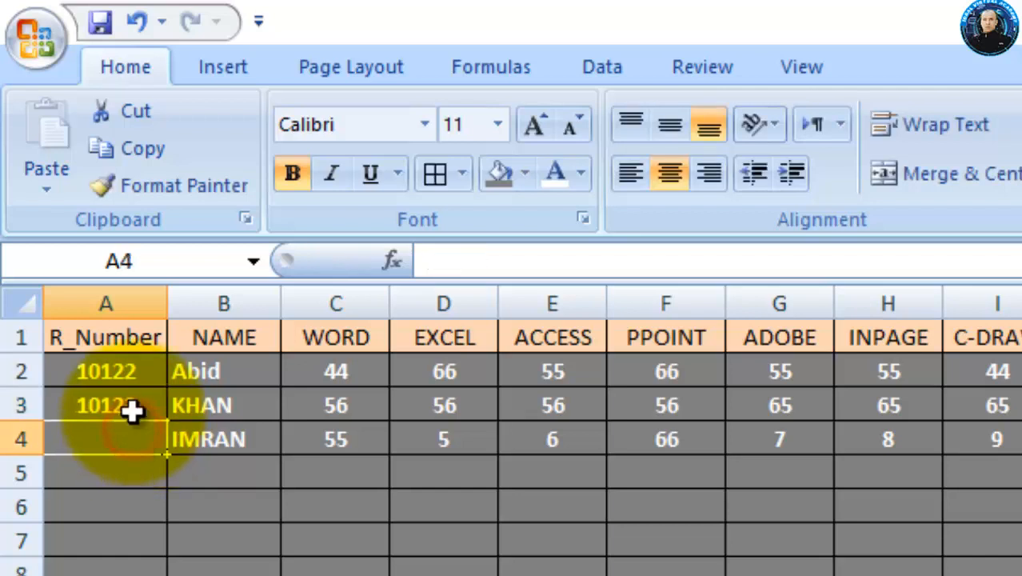
pyautogui.moveTo(135, 369); pyautogui.dragTo(135, 412)
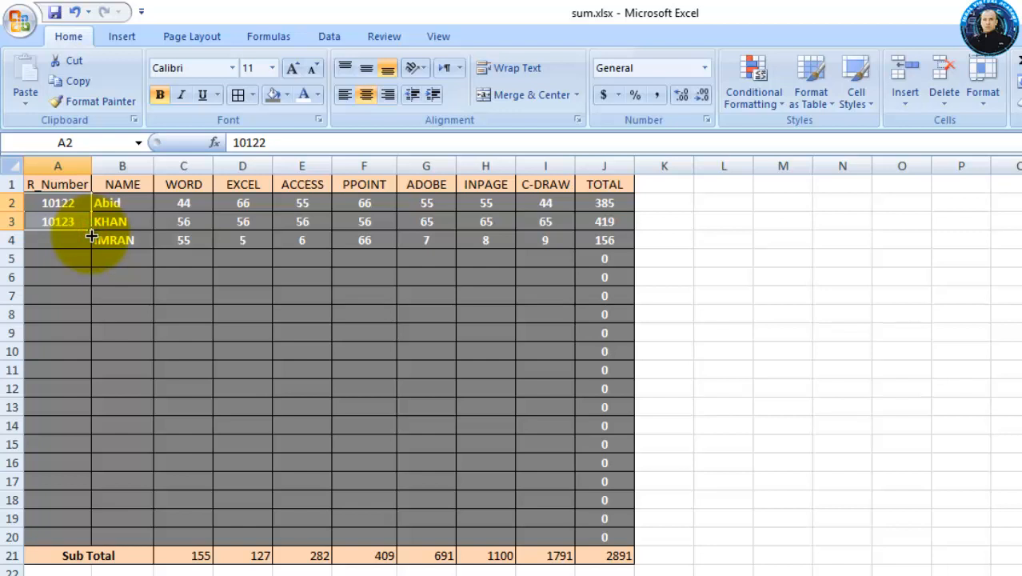
pyautogui.moveTo(91, 238); pyautogui.dragTo(83, 537)
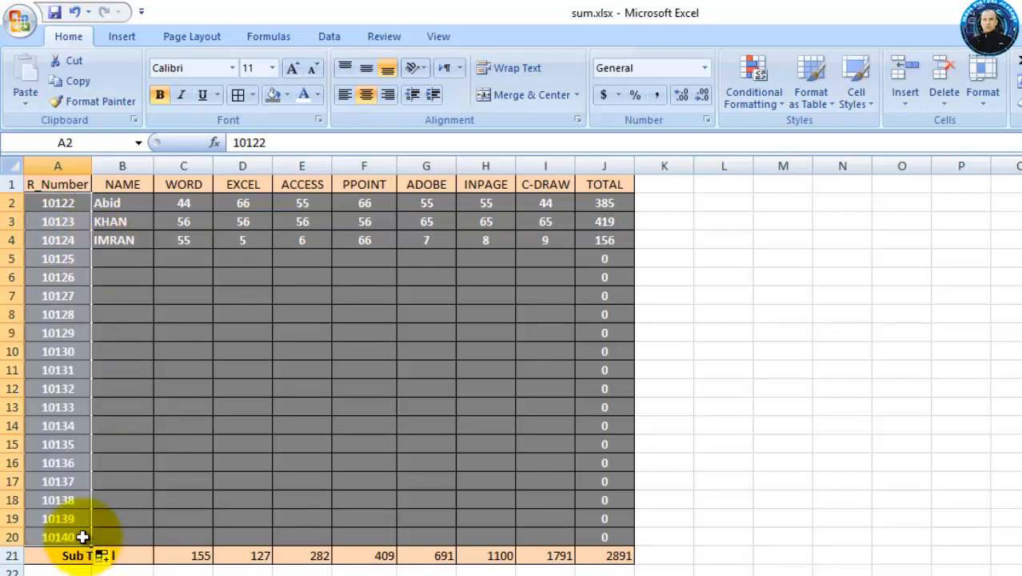
# Examine the first student's TOTAL formula in J2
pyautogui.click(126, 260)
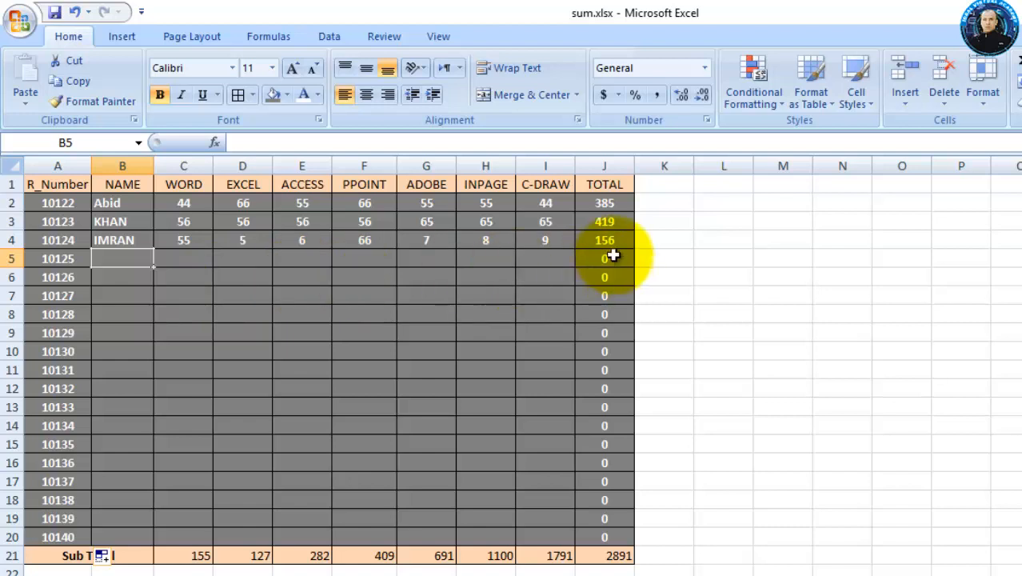
pyautogui.click(601, 207)
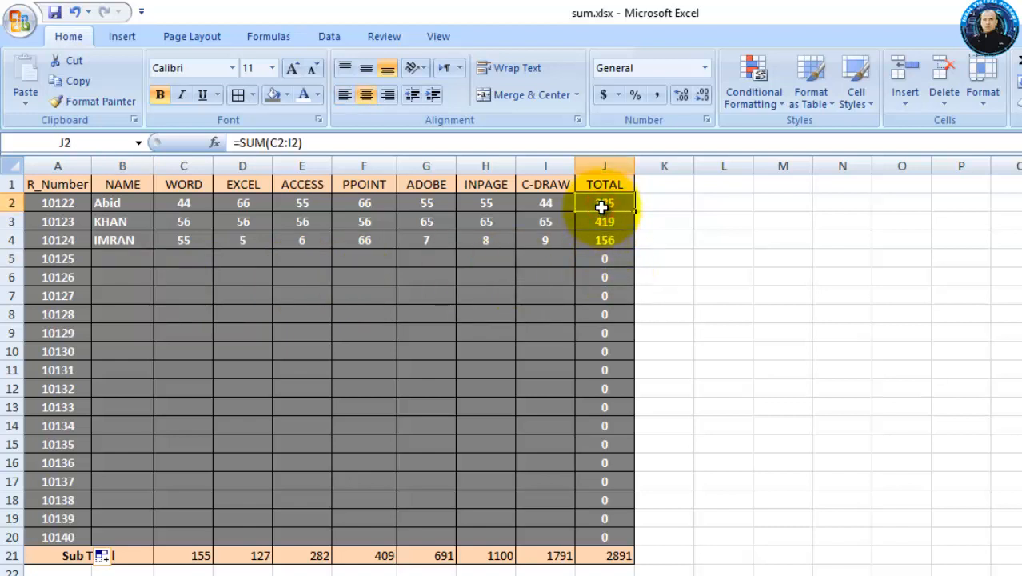